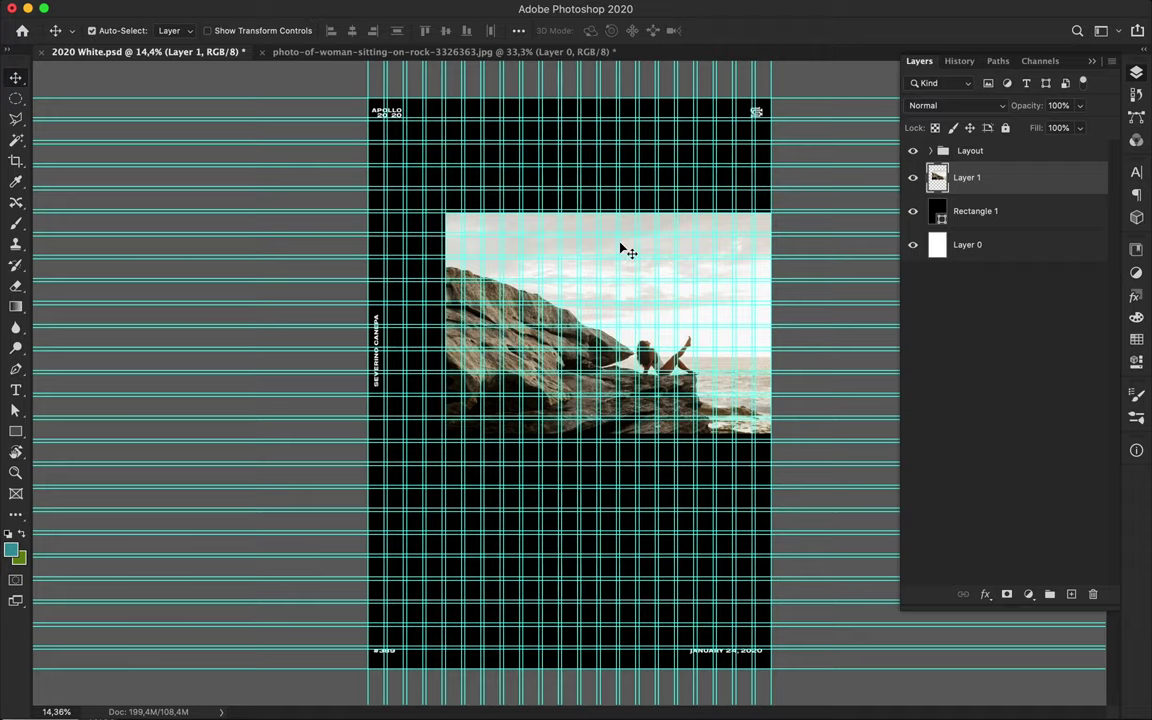
Hide the guides and change the fill of the black background rectangle to bright green.
key(super+semicolon)
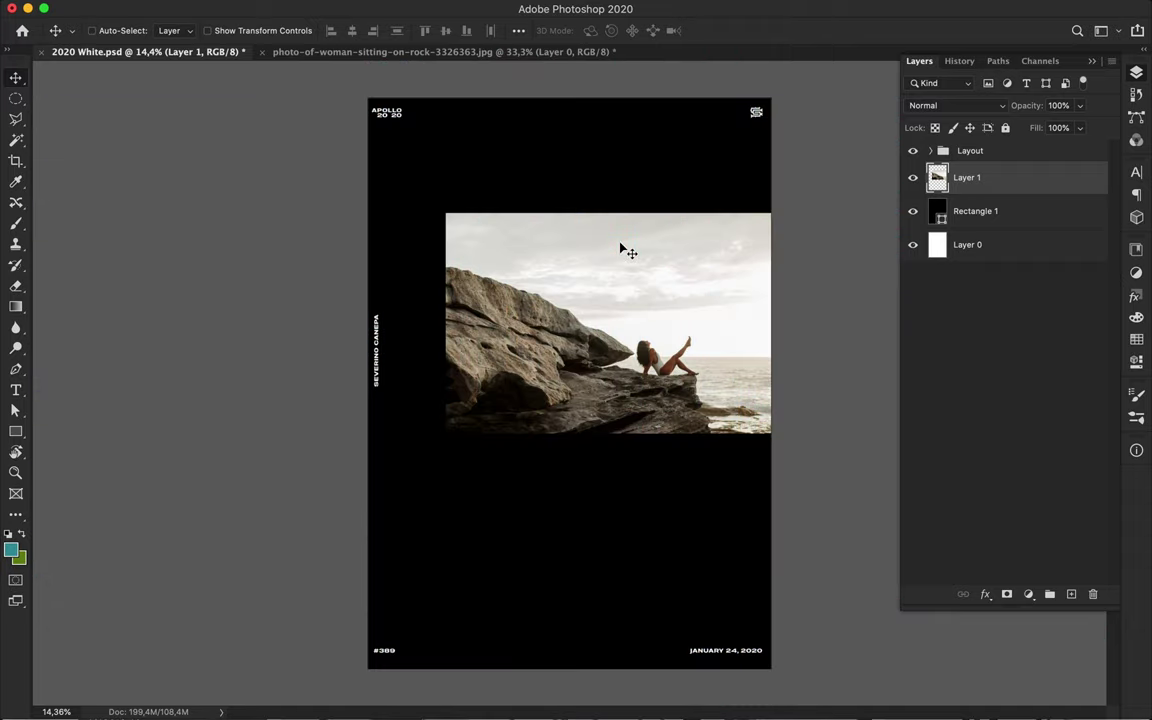
scroll(620, 248, up, 2)
super+click(501, 163)
key(a)
click(238, 30)
click(338, 62)
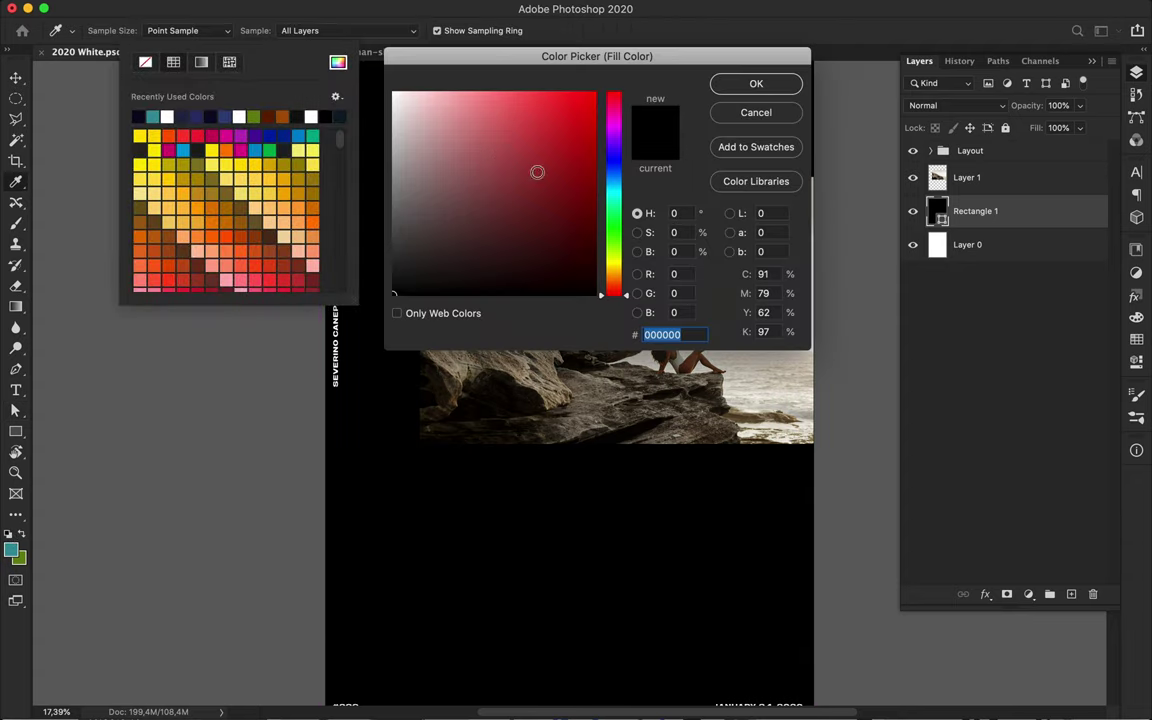
drag(522, 172, 544, 121)
drag(535, 66, 823, 19)
mouse_move(903, 200)
mouse_down()
mouse_move(903, 186)
mouse_move(903, 211)
mouse_move(902, 184)
mouse_up()
drag(843, 58, 847, 57)
click(1046, 36)
click(762, 147)
scroll(501, 270, up, 5)
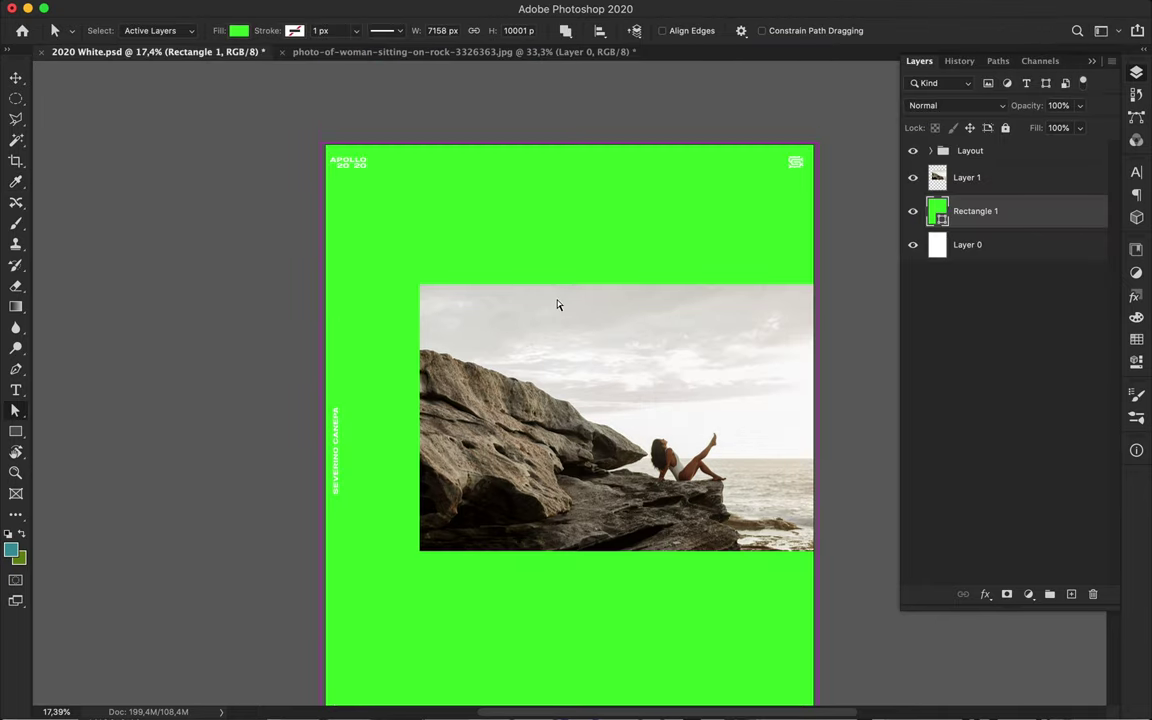
Add the text PHOTOGRAPH above the photo and scale it up to about 71 pt.
key(v)
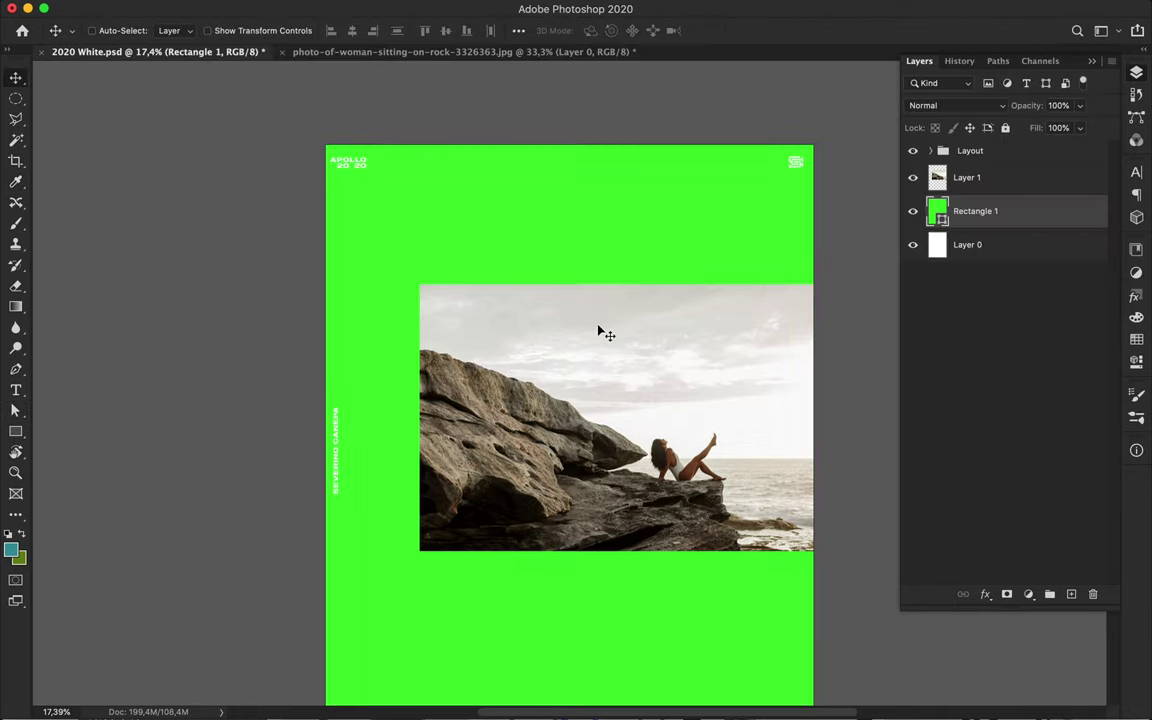
scroll(598, 327, up, 2)
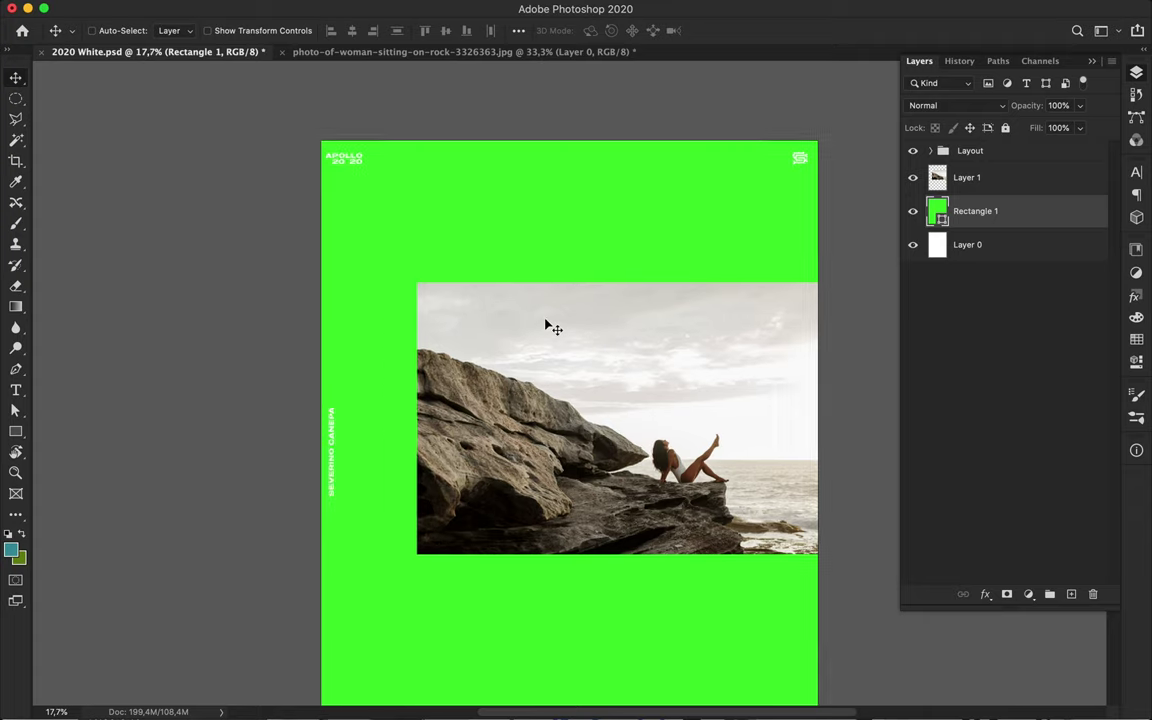
key(t)
click(432, 206)
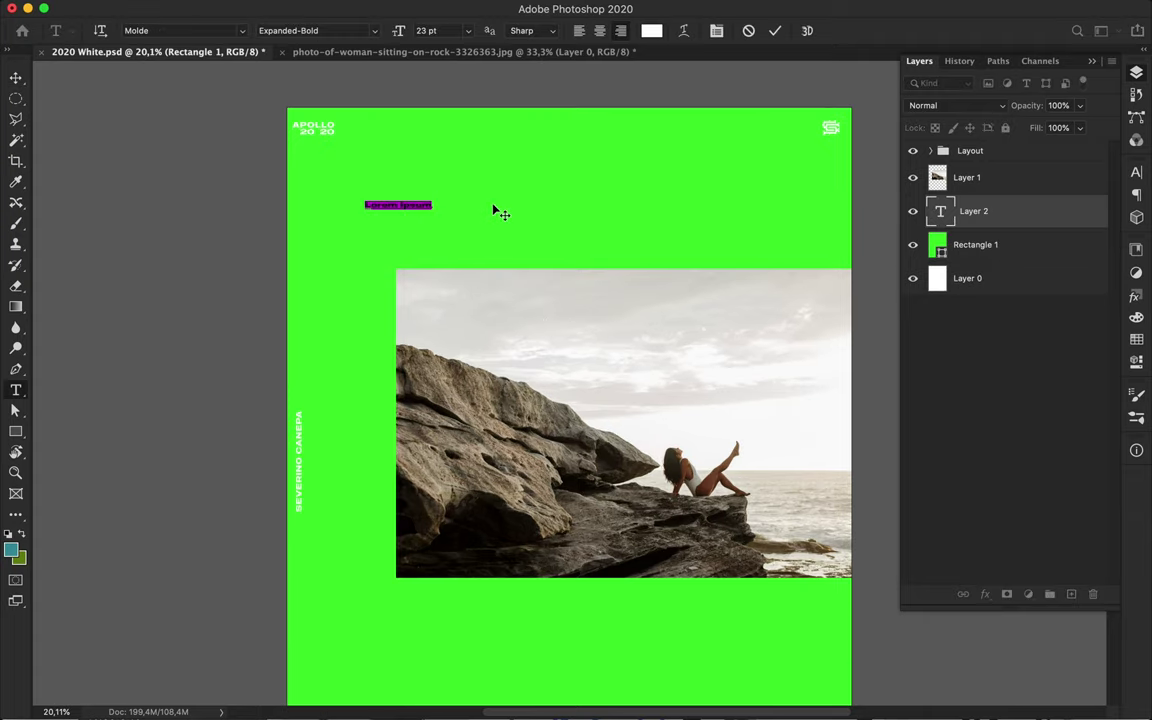
text(PHOTOGRAPH)
key(super+Return)
key(v)
key(super+t)
drag(432, 208, 587, 222)
key(Return)
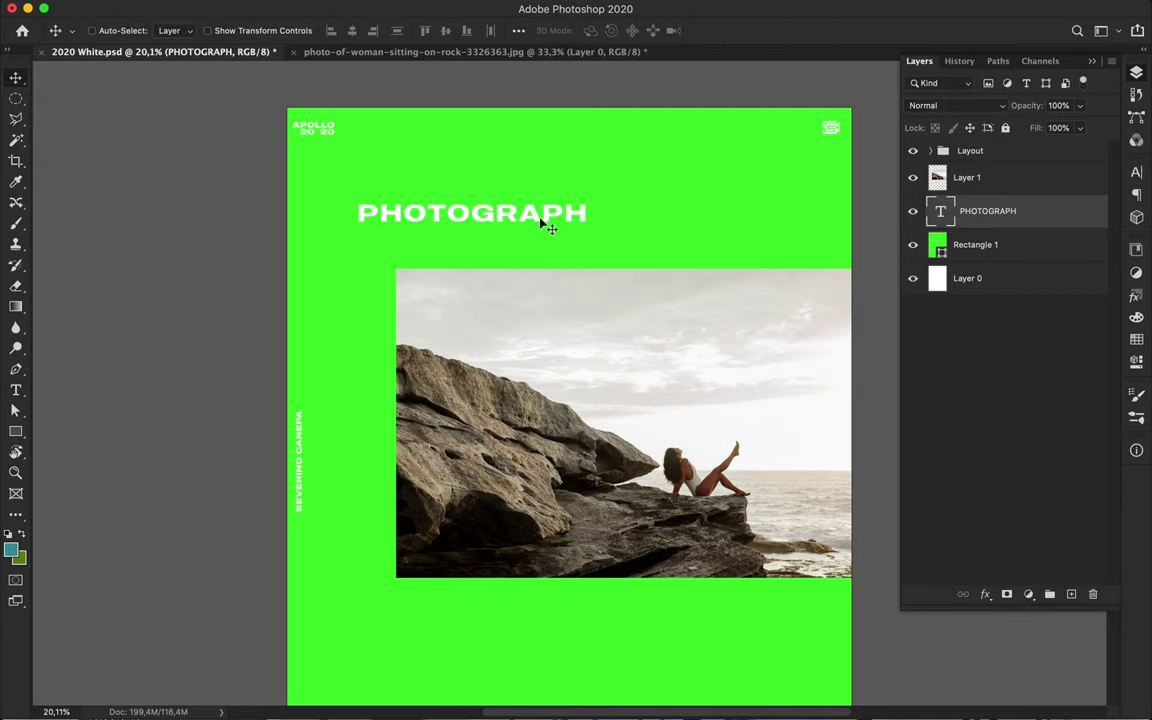
Set the PHOTOGRAPH text's font to Bodoni URW Extra Wide in the Regular style.
click(1137, 176)
click(1037, 188)
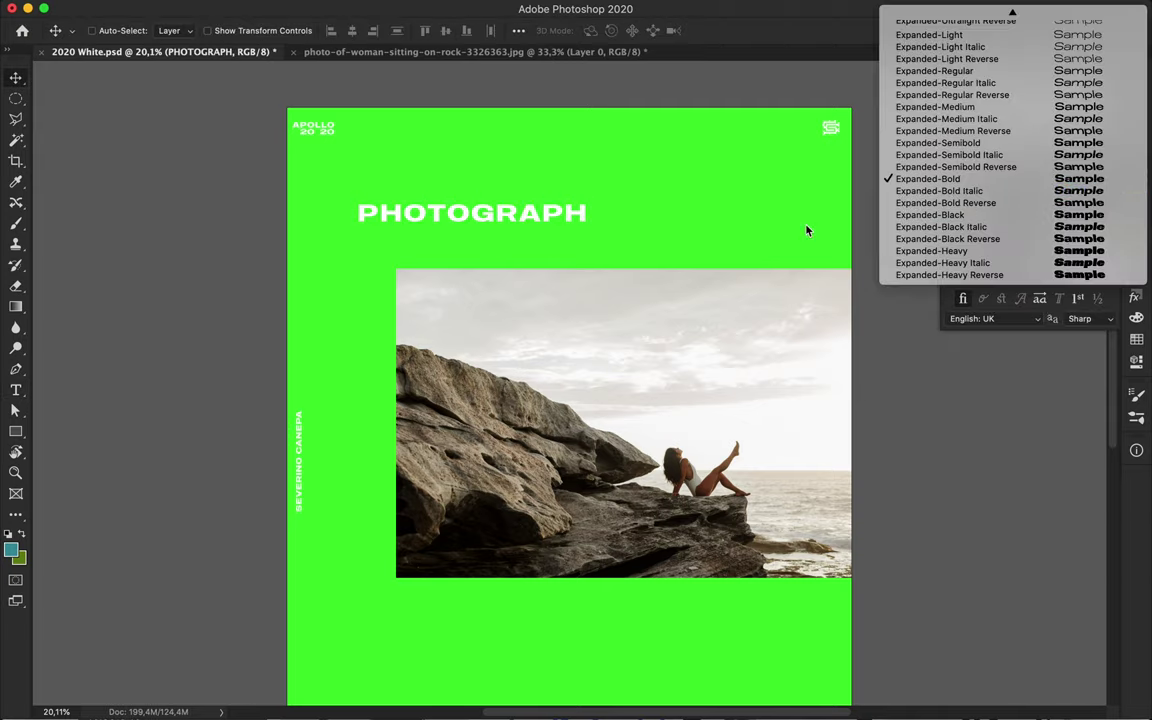
click(1037, 190)
click(1038, 188)
scroll(954, 483, down, 10)
scroll(955, 484, down, 15)
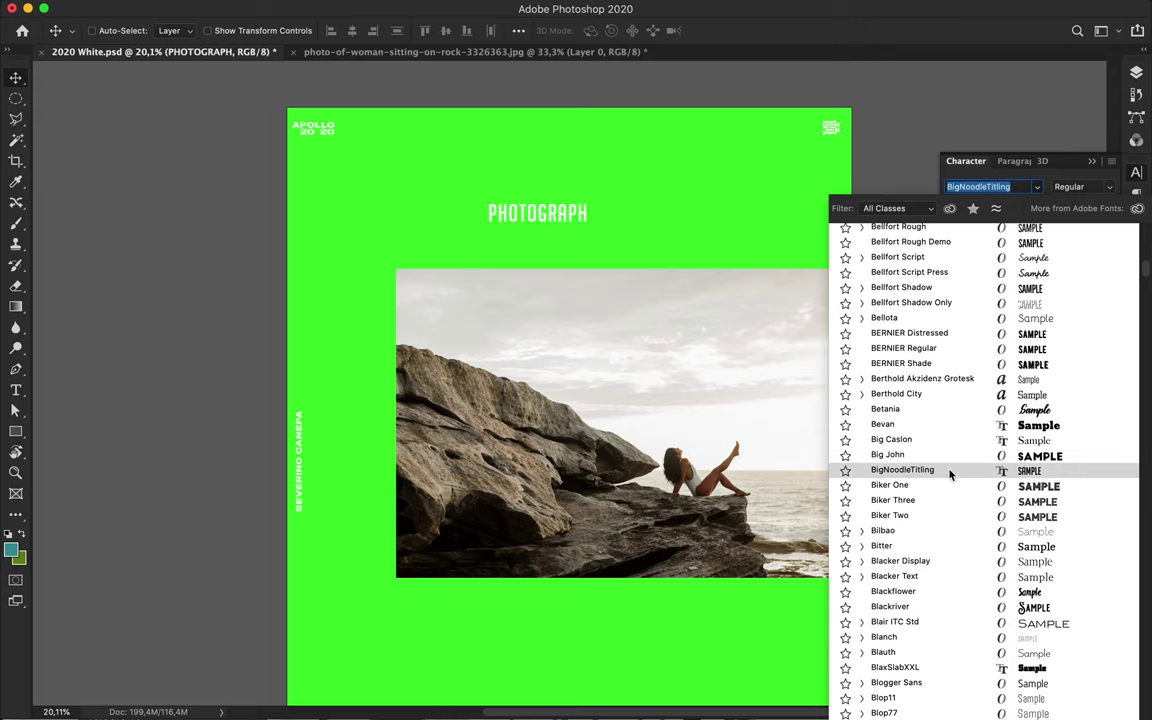
scroll(965, 500, down, 6)
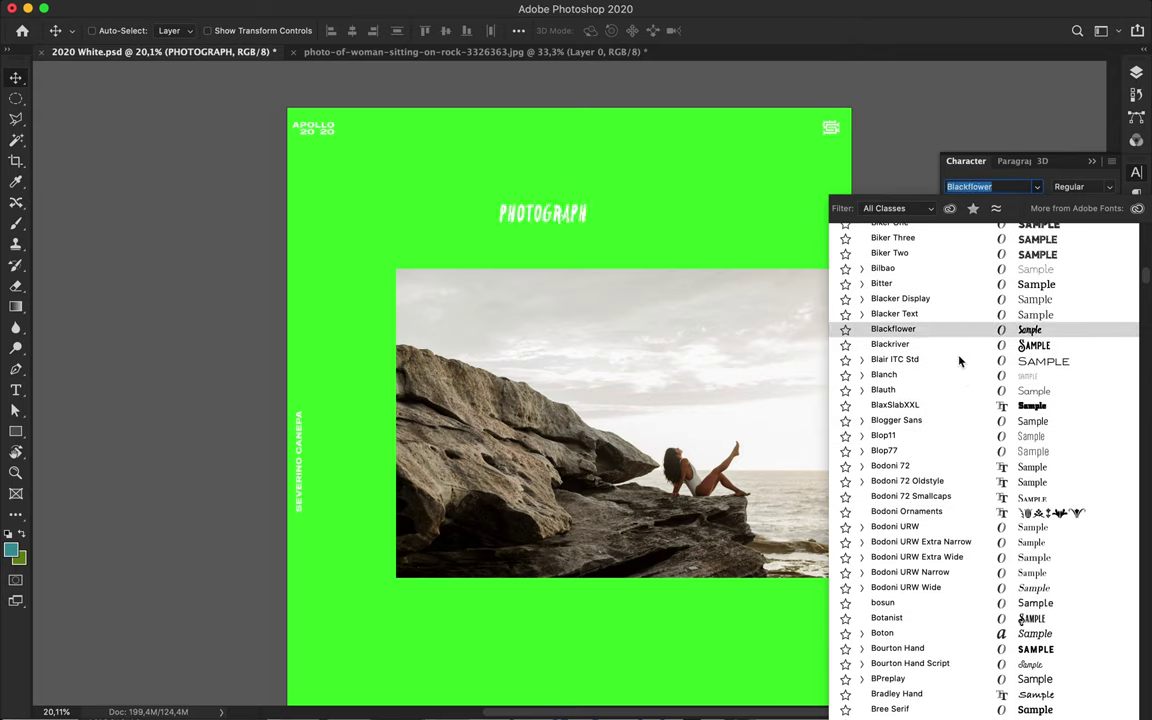
scroll(952, 500, down, 3)
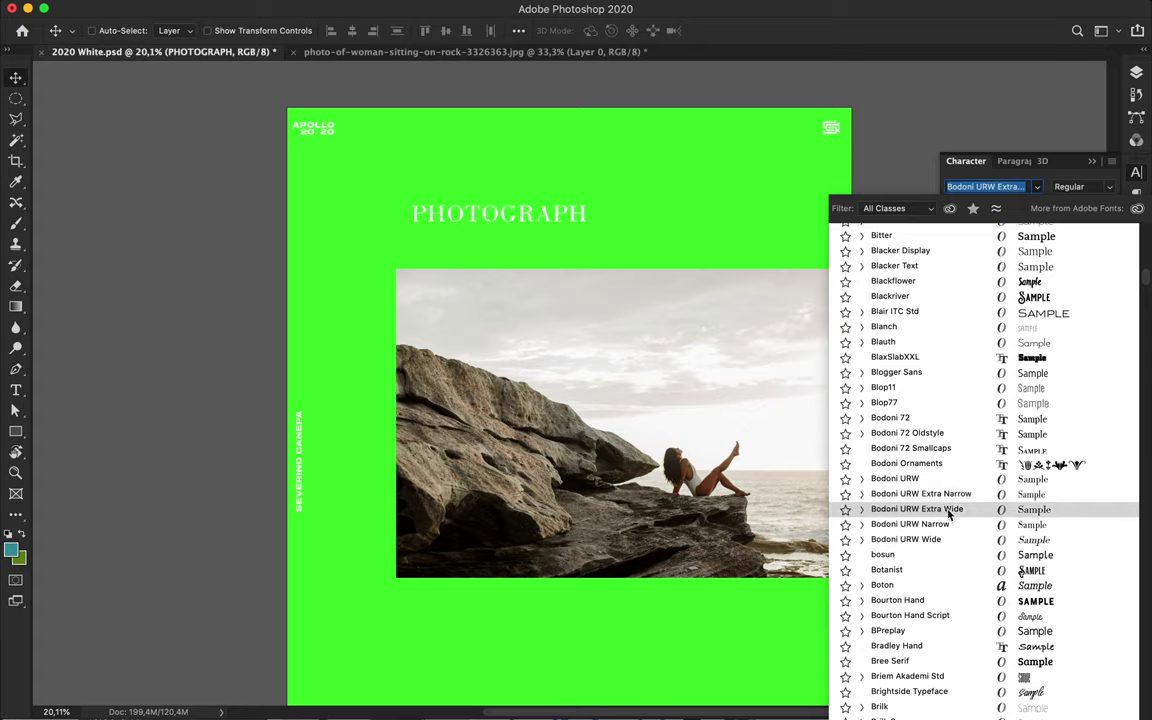
click(862, 510)
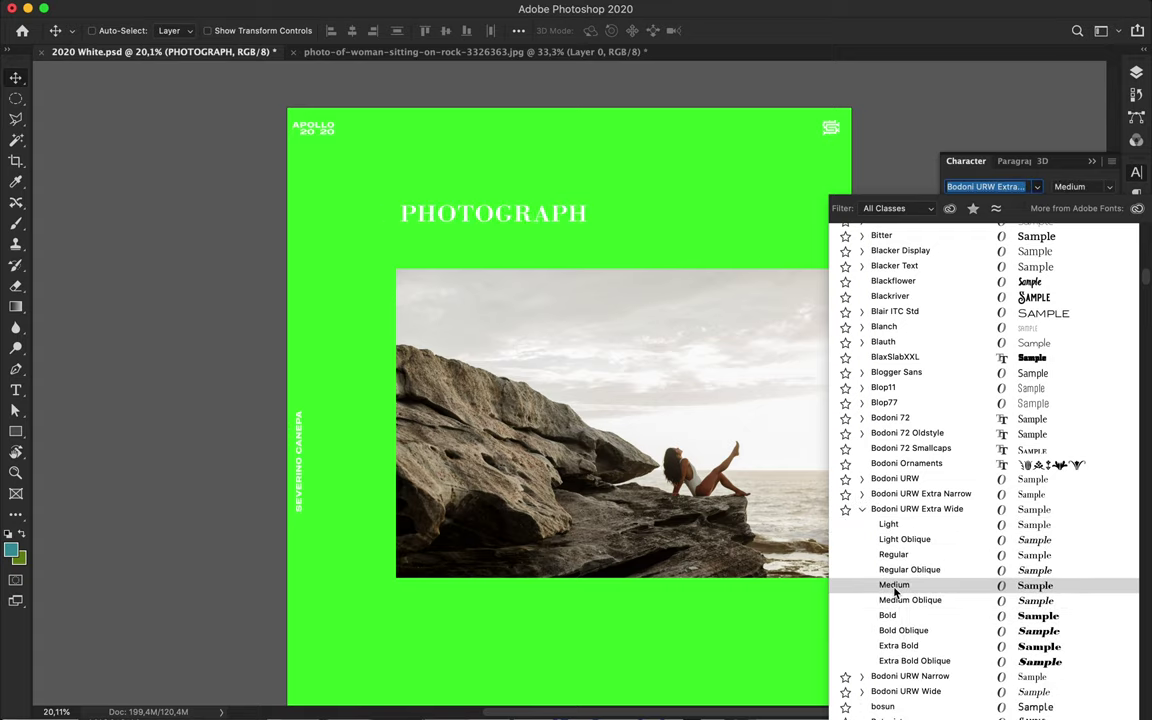
click(894, 555)
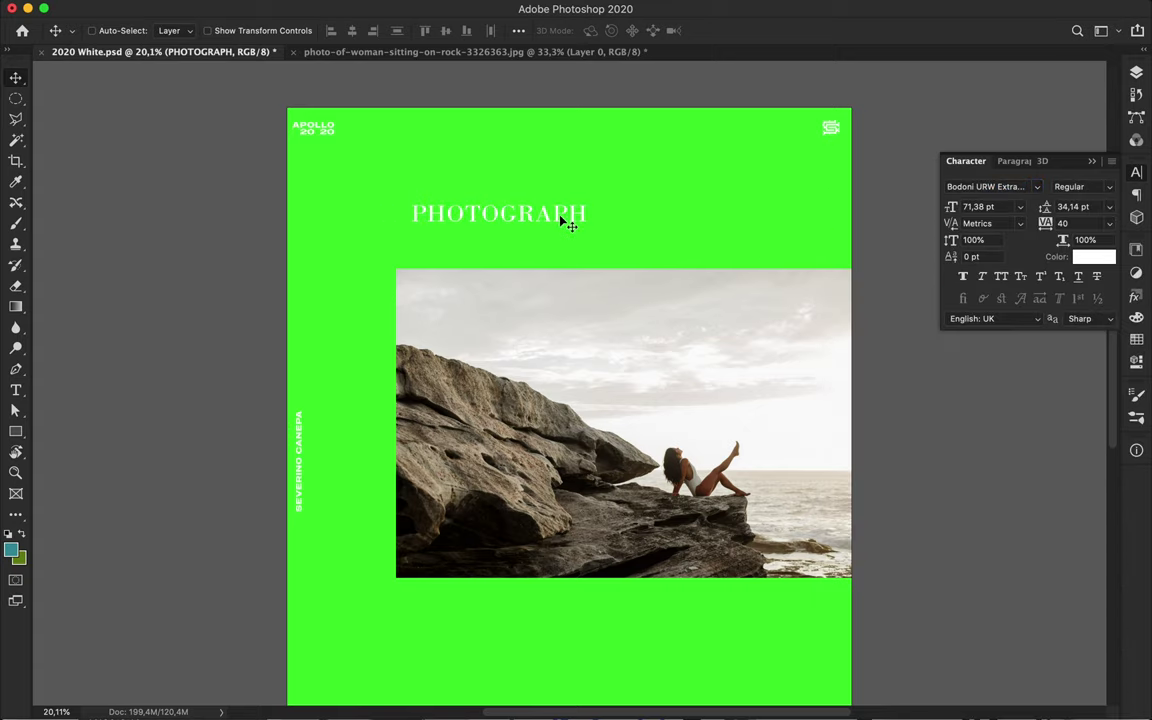
Recolour the PHOTOGRAPH text to a dark navy blue, about #193147.
double_click(560, 216)
click(652, 31)
click(614, 137)
drag(842, 108, 845, 205)
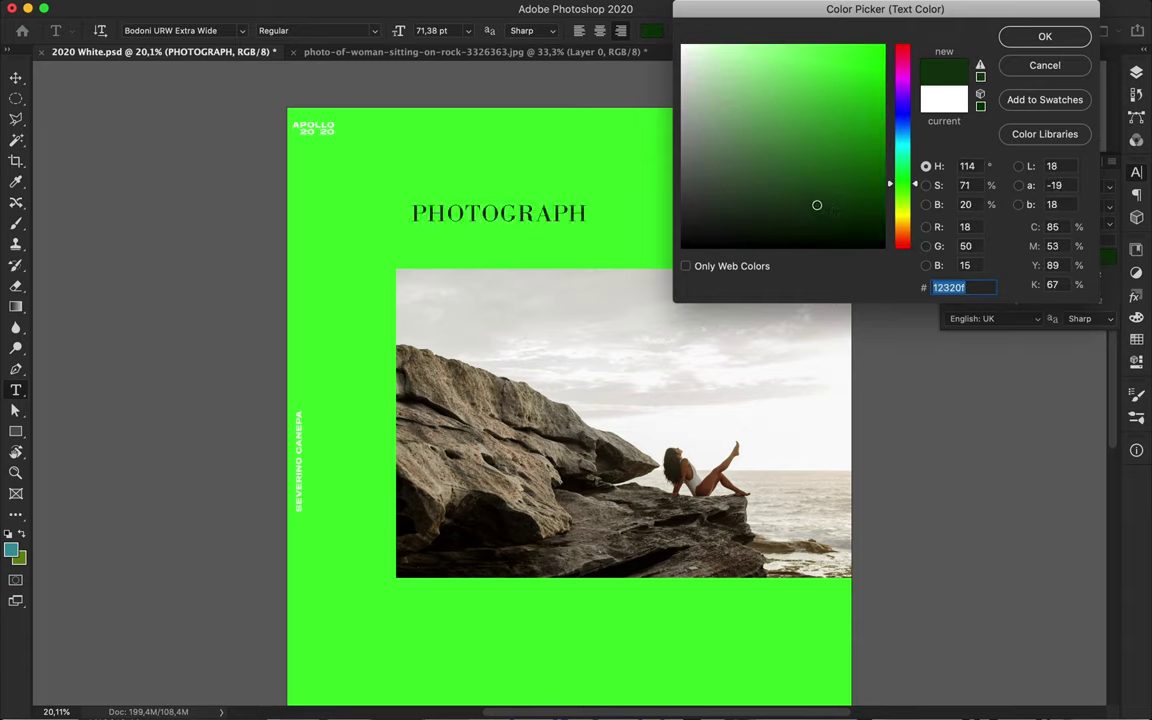
drag(917, 187, 917, 133)
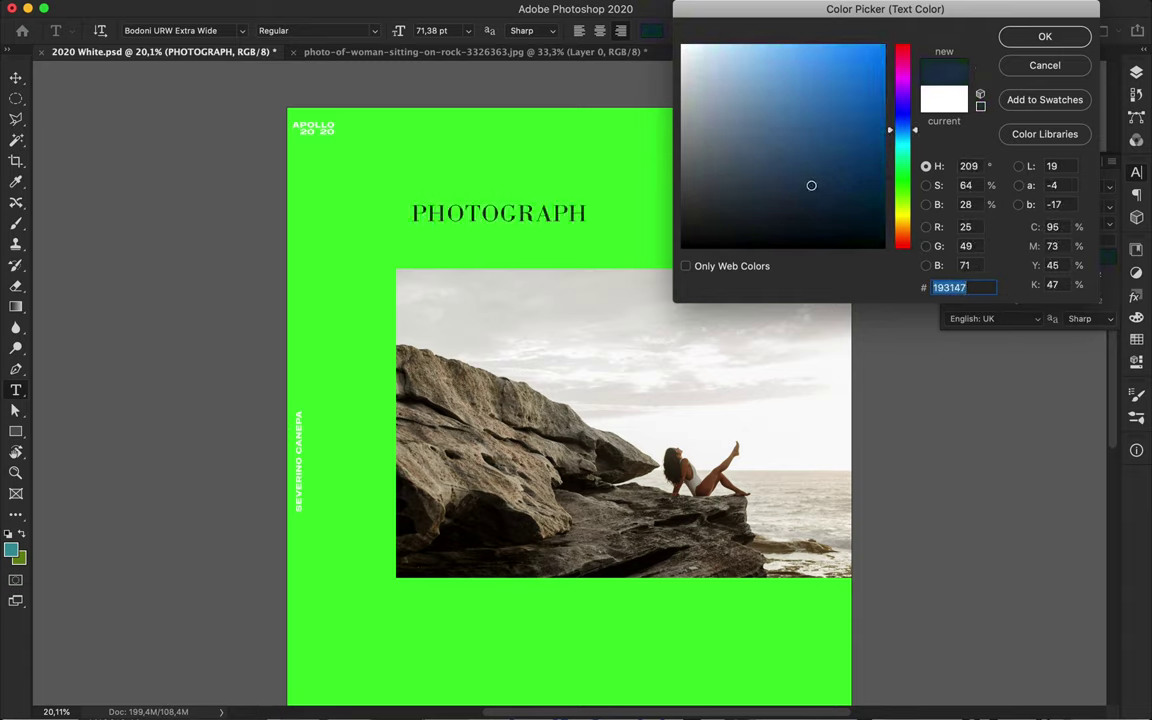
click(1045, 38)
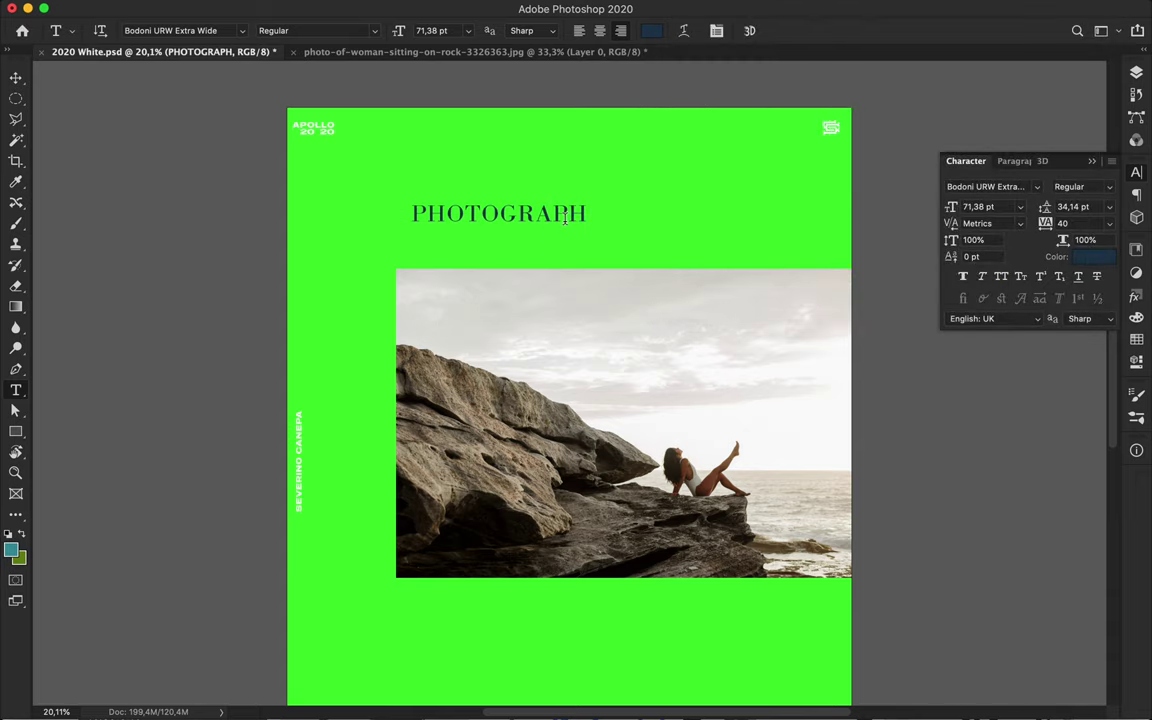
Enlarge the PHOTOGRAPH heading to about 244 pt so it runs slightly past both side edges of the poster.
key(super+t)
drag(589, 229, 687, 281)
key(Return)
key(v)
drag(652, 224, 872, 296)
key(super+t)
drag(279, 286, 270, 292)
scroll(270, 296, up, 2)
key(Return)
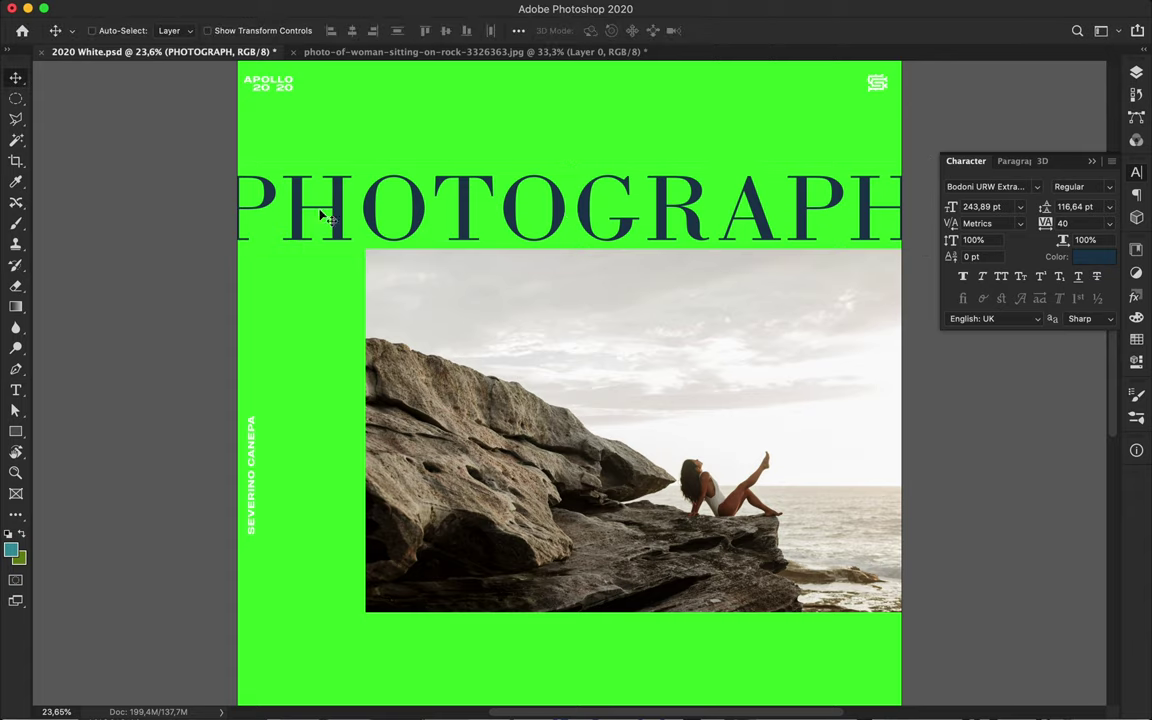
Centre the PHOTOGRAPH heading horizontally relative to the canvas.
click(518, 30)
click(565, 178)
click(556, 186)
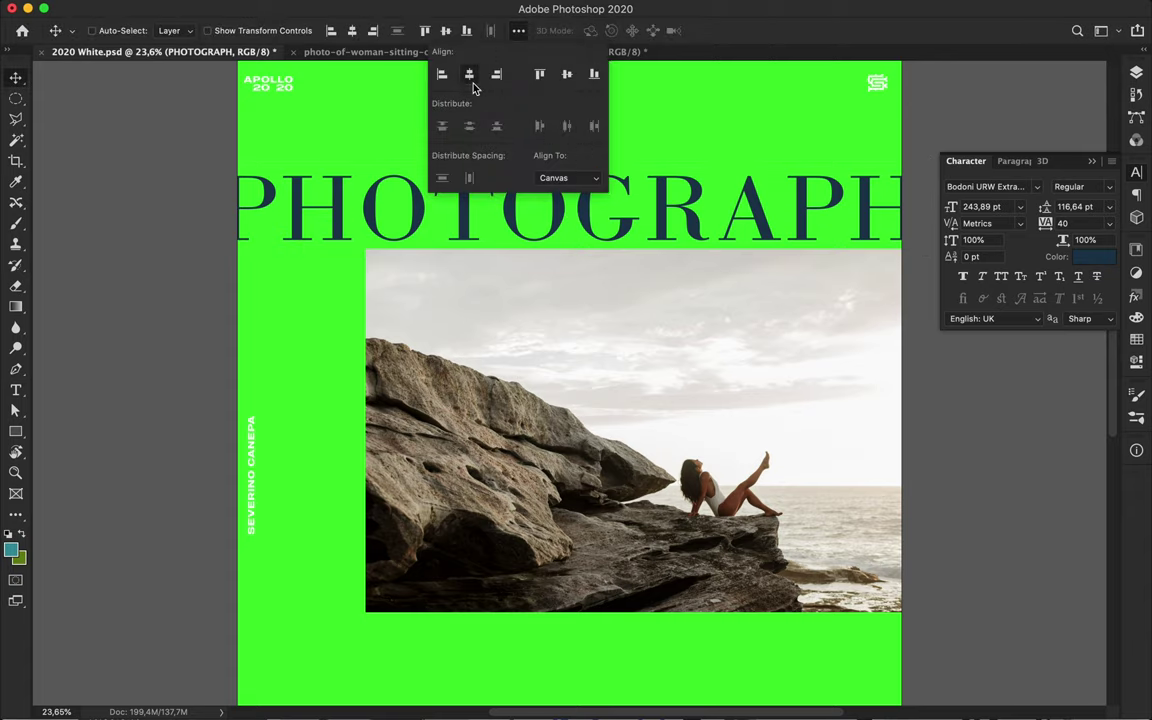
click(427, 220)
Bring the PHOTOGRAPH text layer above the photo layer and lower the heading to overlap the photo's top edge.
drag(607, 194, 592, 208)
click(1136, 72)
drag(1105, 211, 1020, 165)
drag(753, 237, 762, 255)
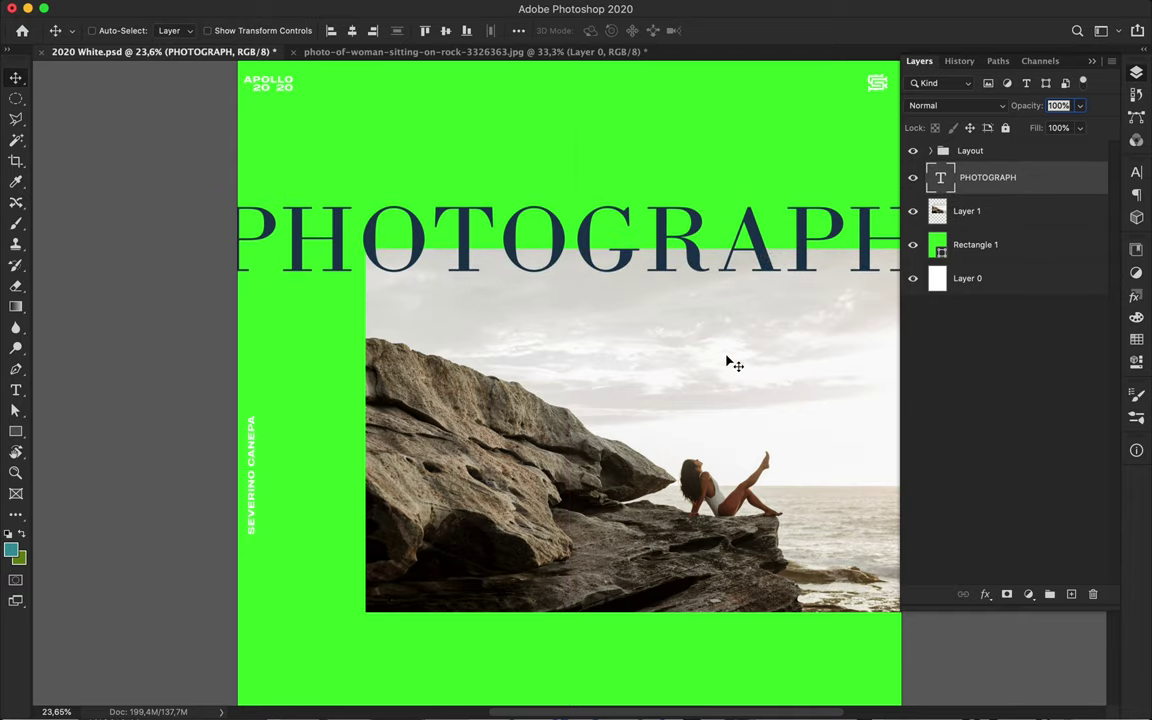
scroll(735, 365, down, 2)
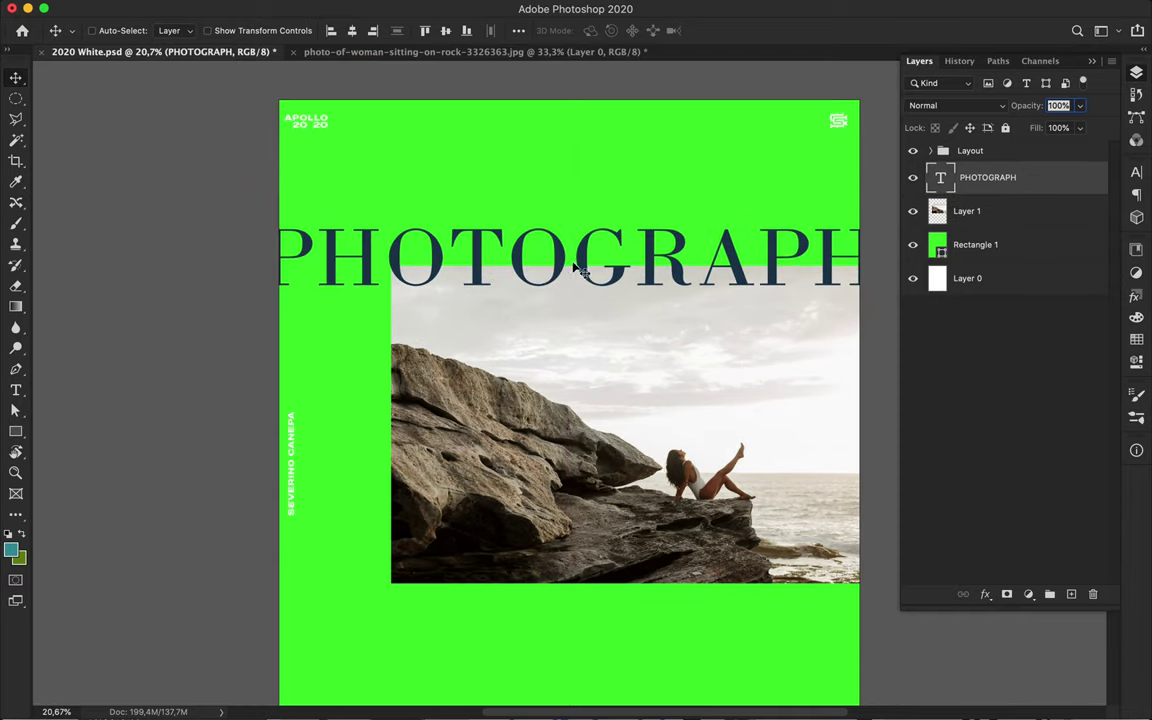
Duplicate the heading down to the photo's bottom edge, replace its text with #121, and shift it inside the poster.
drag(578, 257, 615, 618)
double_click(606, 605)
key(BackSpace)
text(#121)
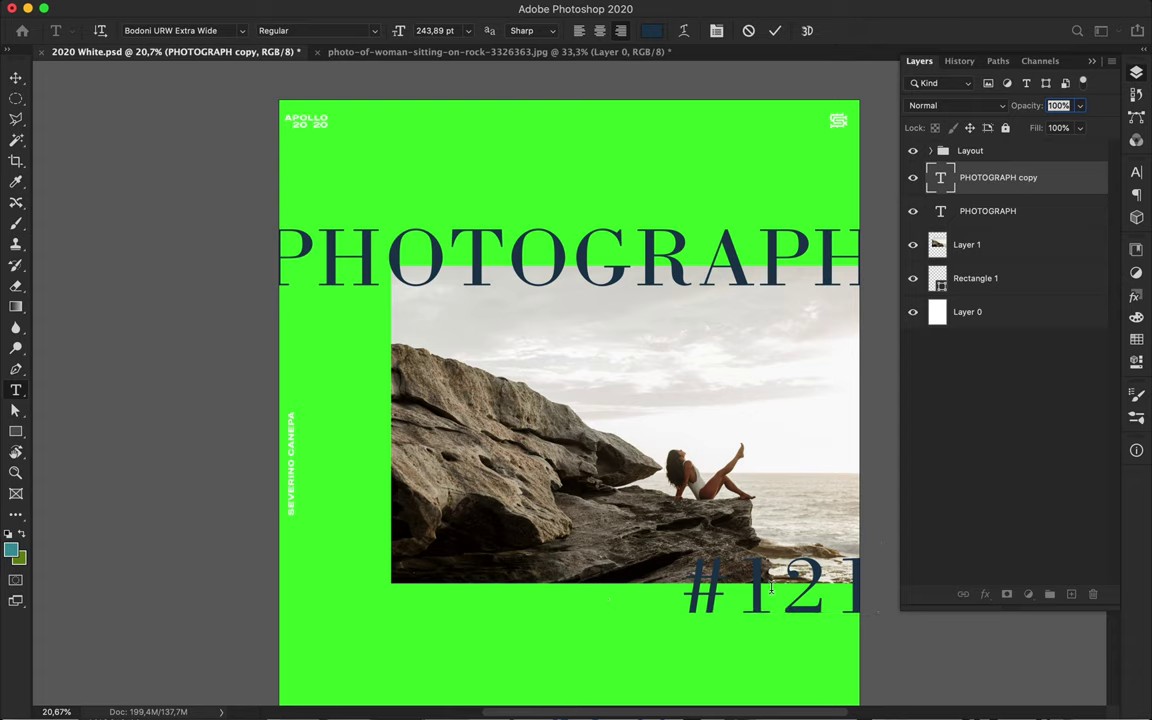
key(super+Return)
drag(771, 593, 723, 608)
Browse the available typefaces alphabetically as far as Futura, previewing them on the #121 text.
click(1137, 174)
click(1037, 186)
scroll(1043, 436, down, 10)
scroll(1043, 436, down, 3)
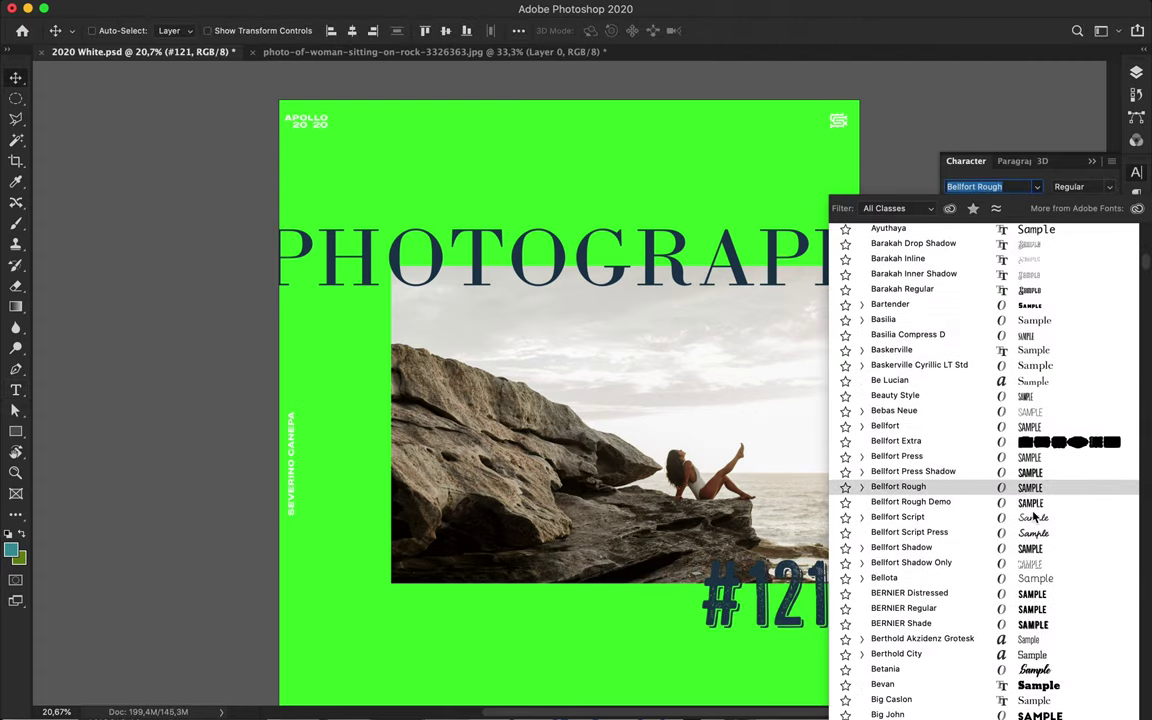
scroll(1030, 594, down, 15)
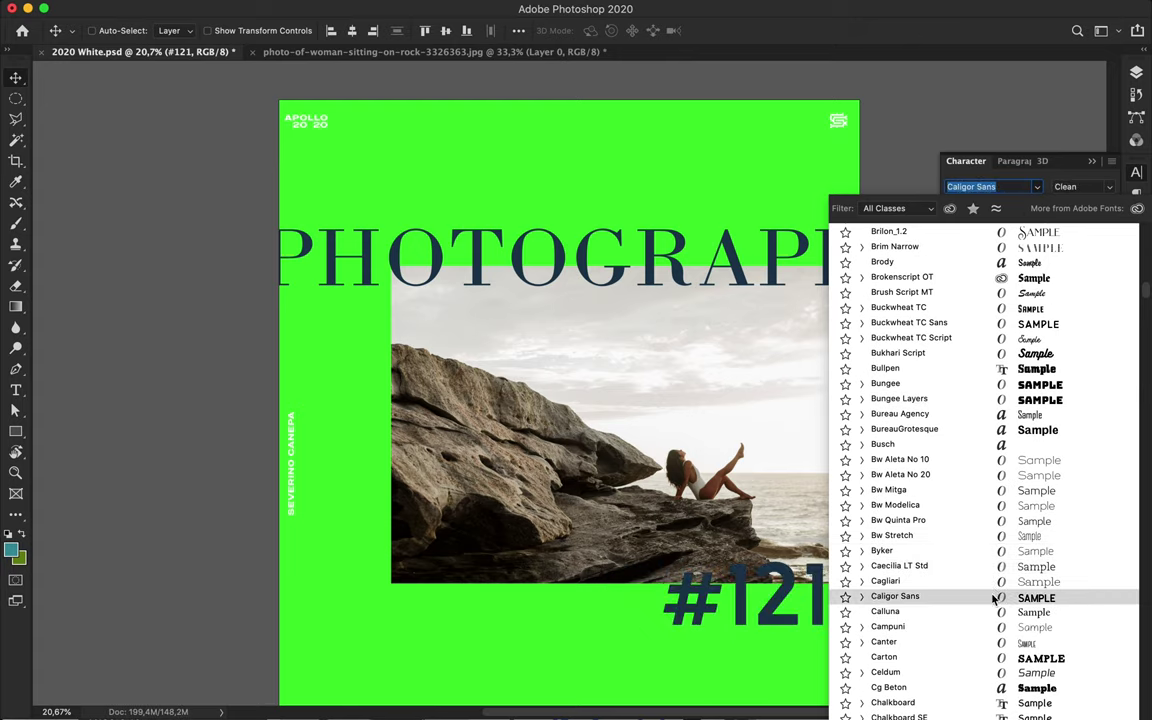
scroll(993, 575, down, 3)
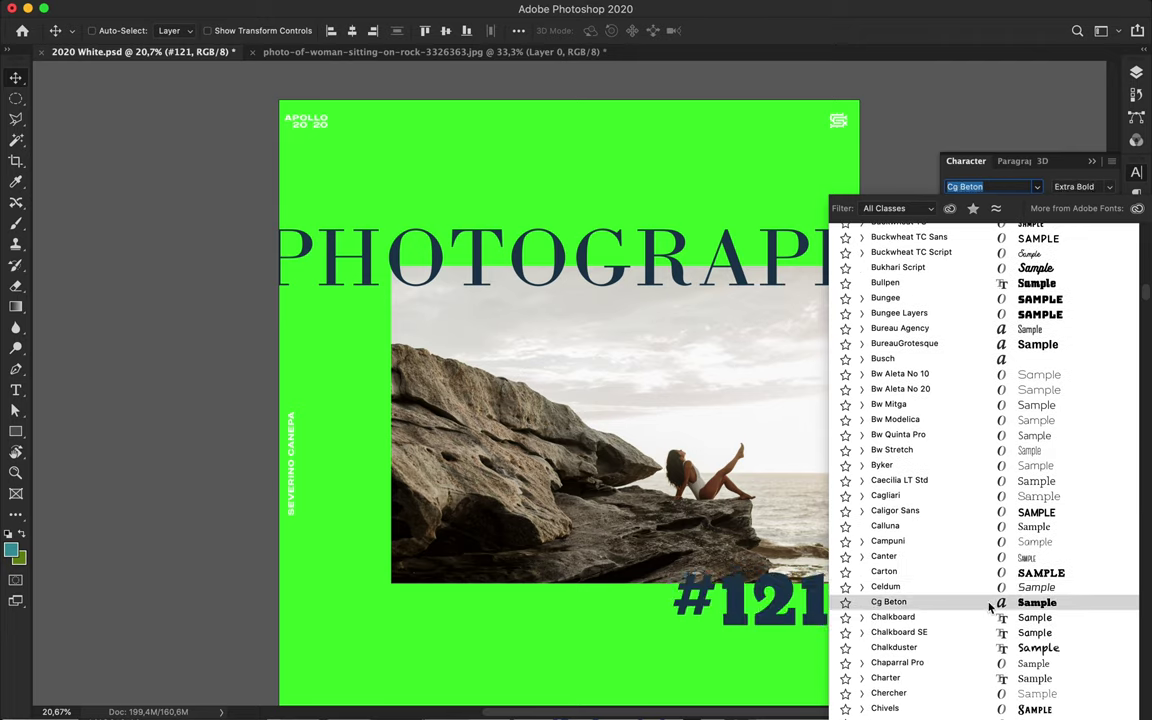
scroll(994, 600, down, 6)
scroll(986, 560, down, 6)
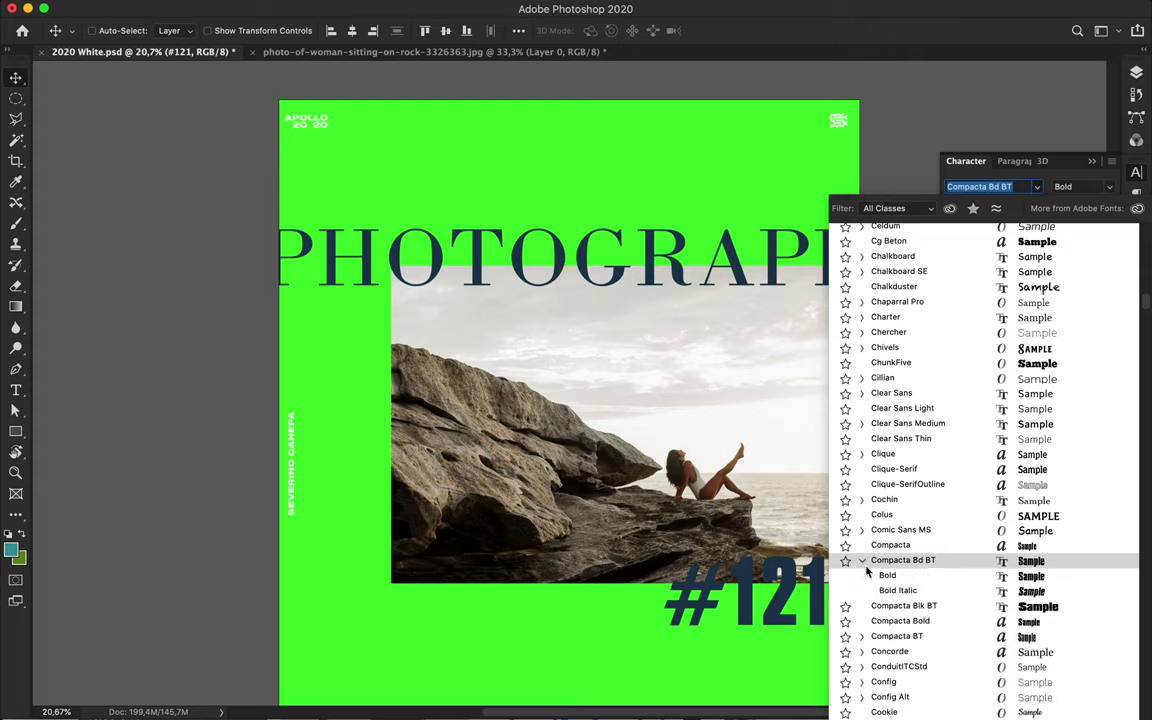
scroll(948, 615, down, 7)
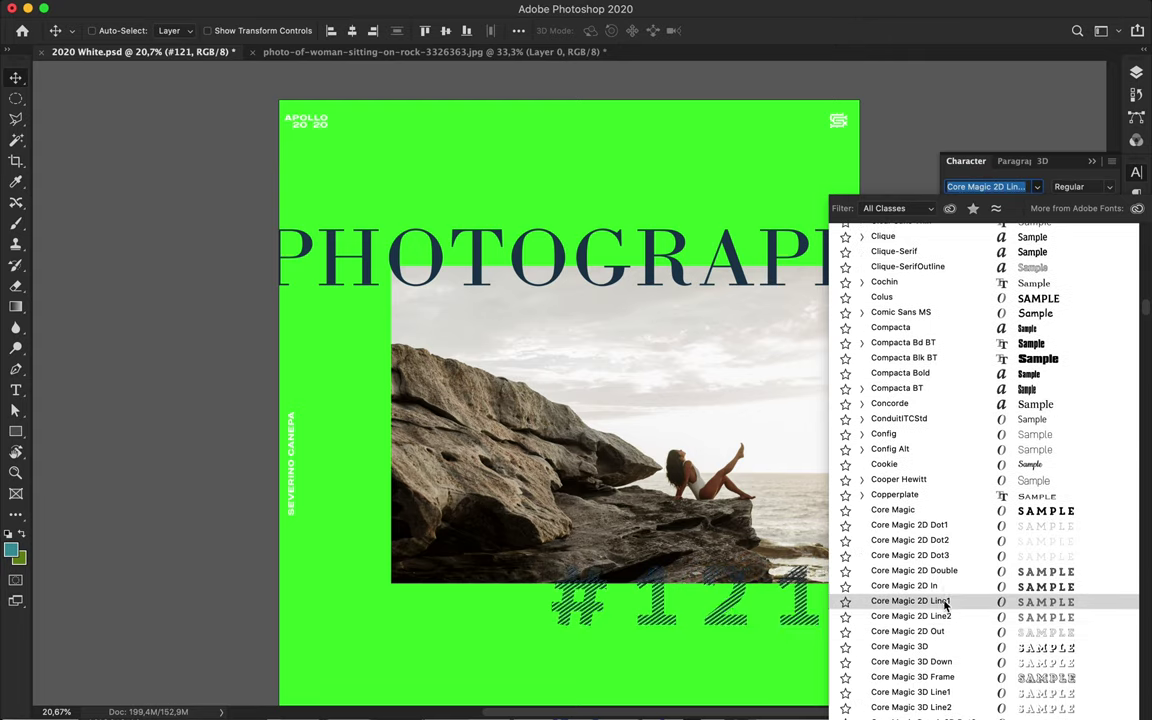
scroll(962, 614, down, 20)
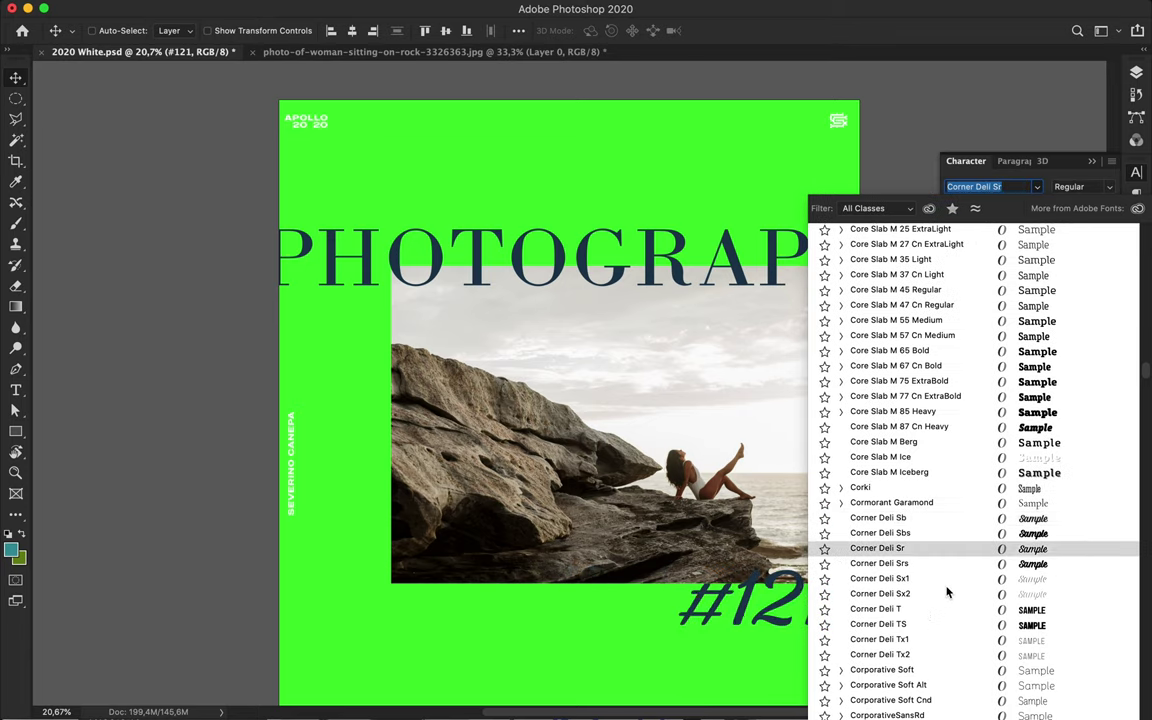
scroll(947, 590, down, 15)
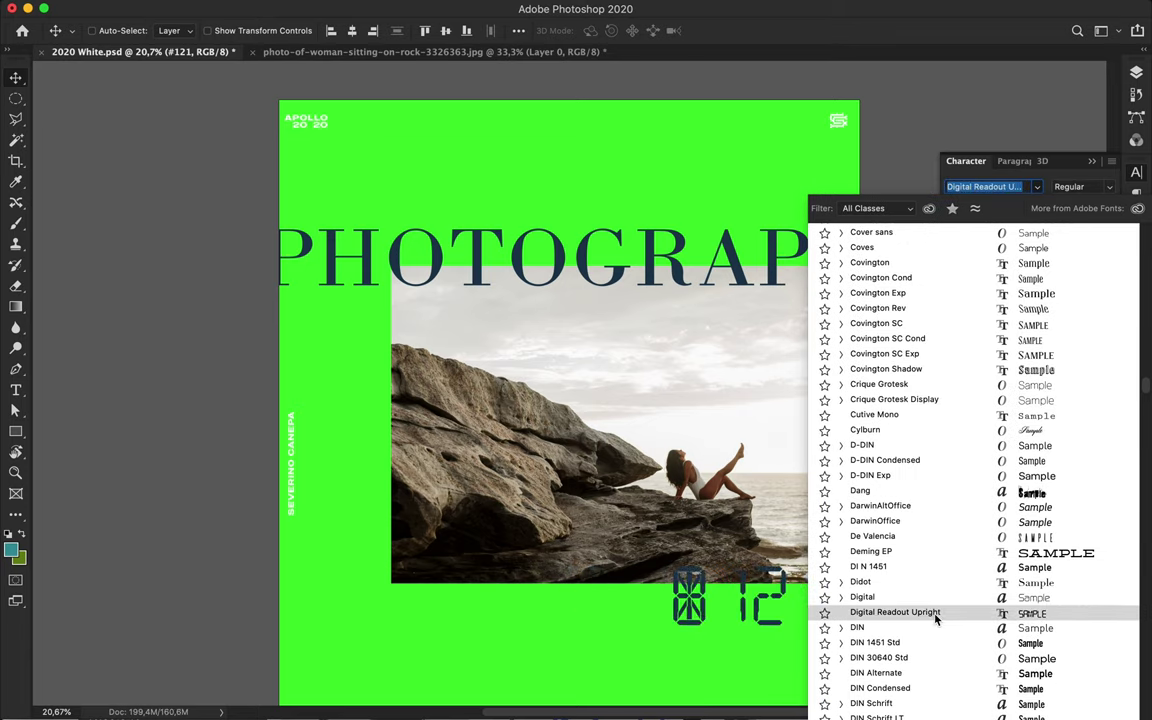
scroll(935, 590, down, 5)
scroll(935, 590, down, 12)
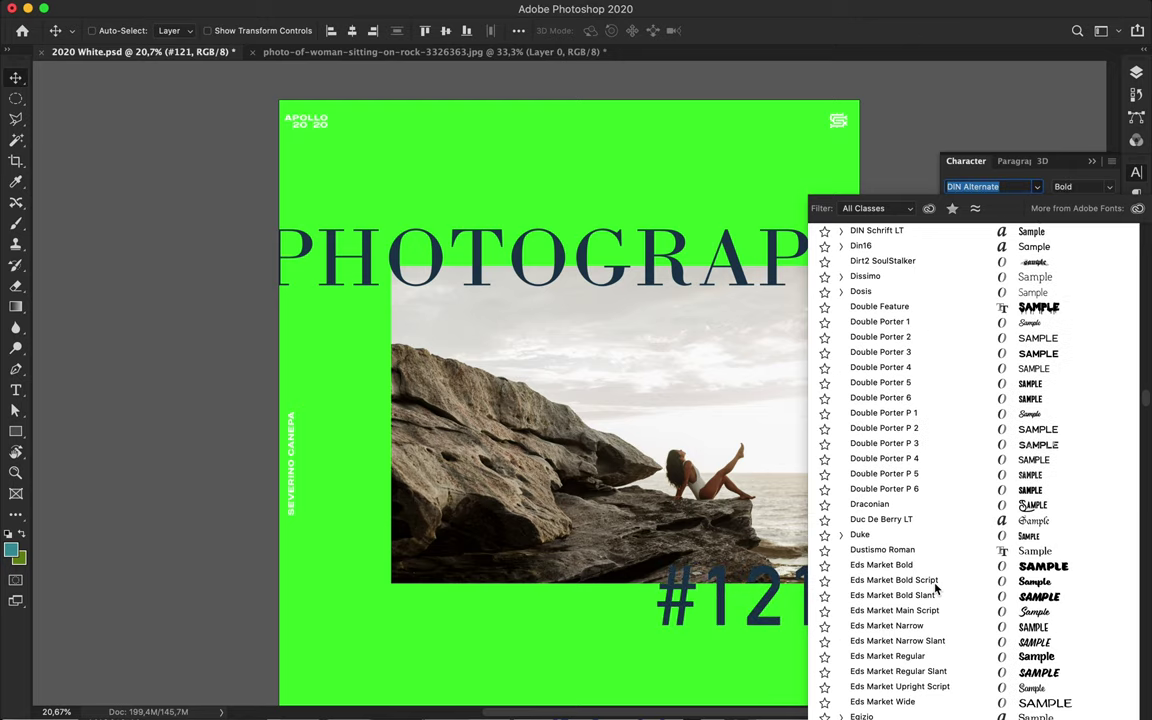
scroll(935, 600, down, 4)
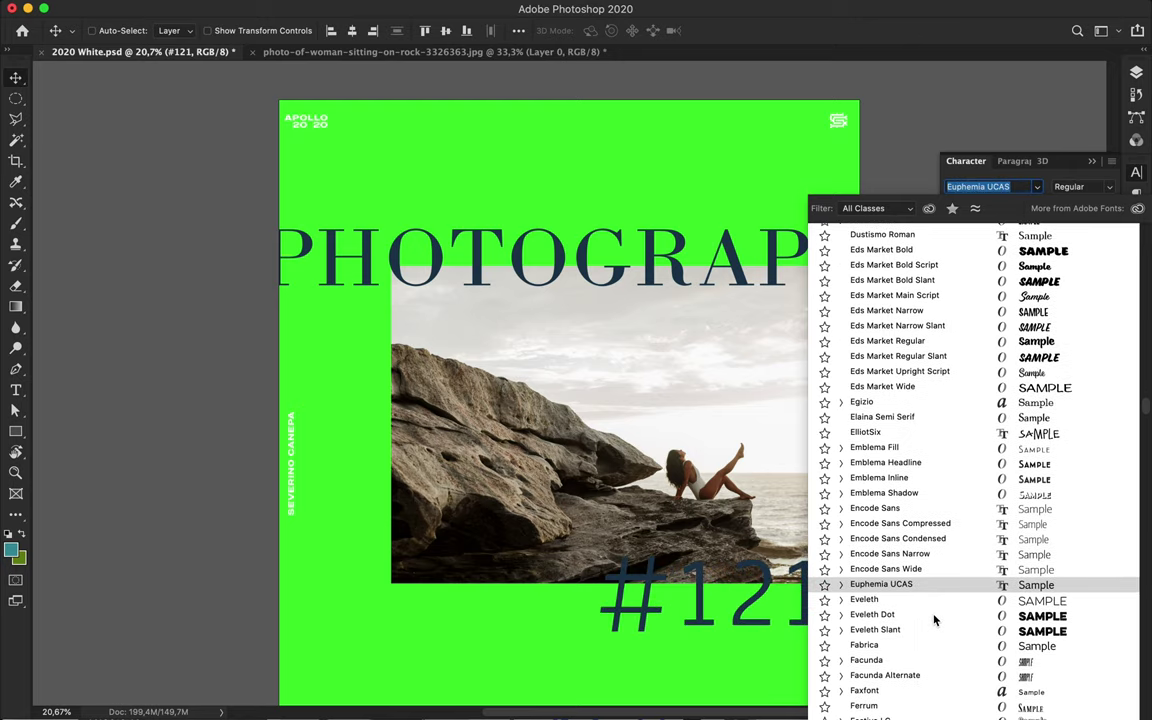
scroll(920, 625, down, 2)
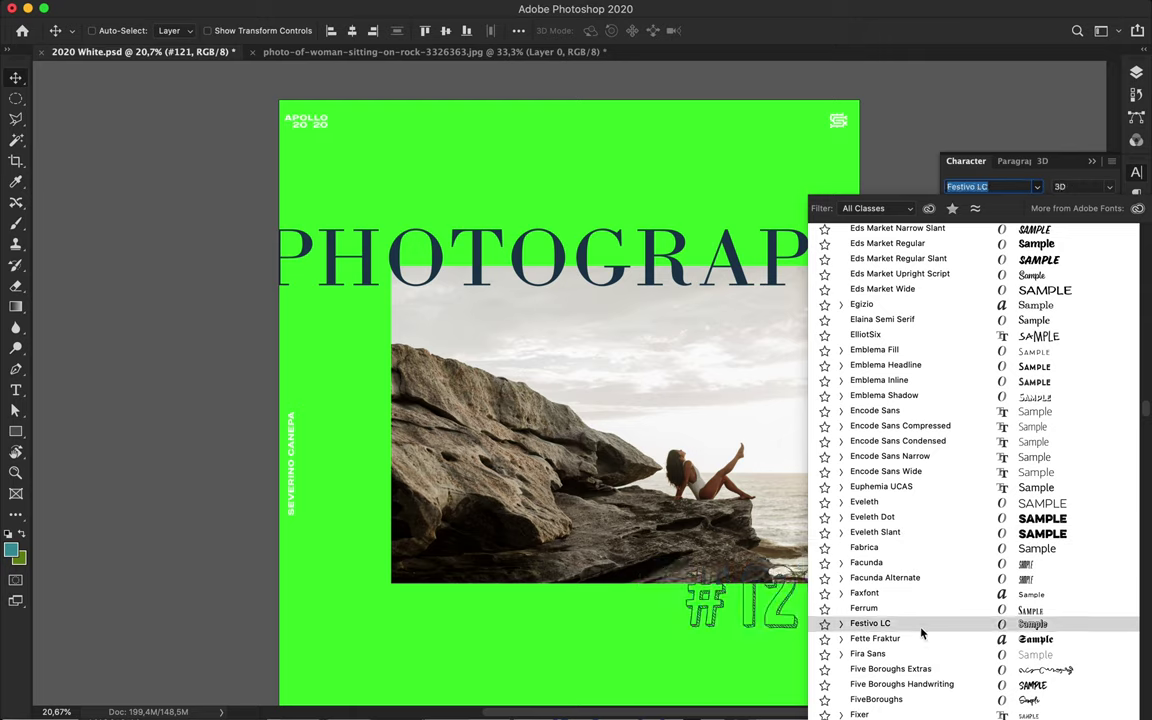
scroll(922, 635, down, 5)
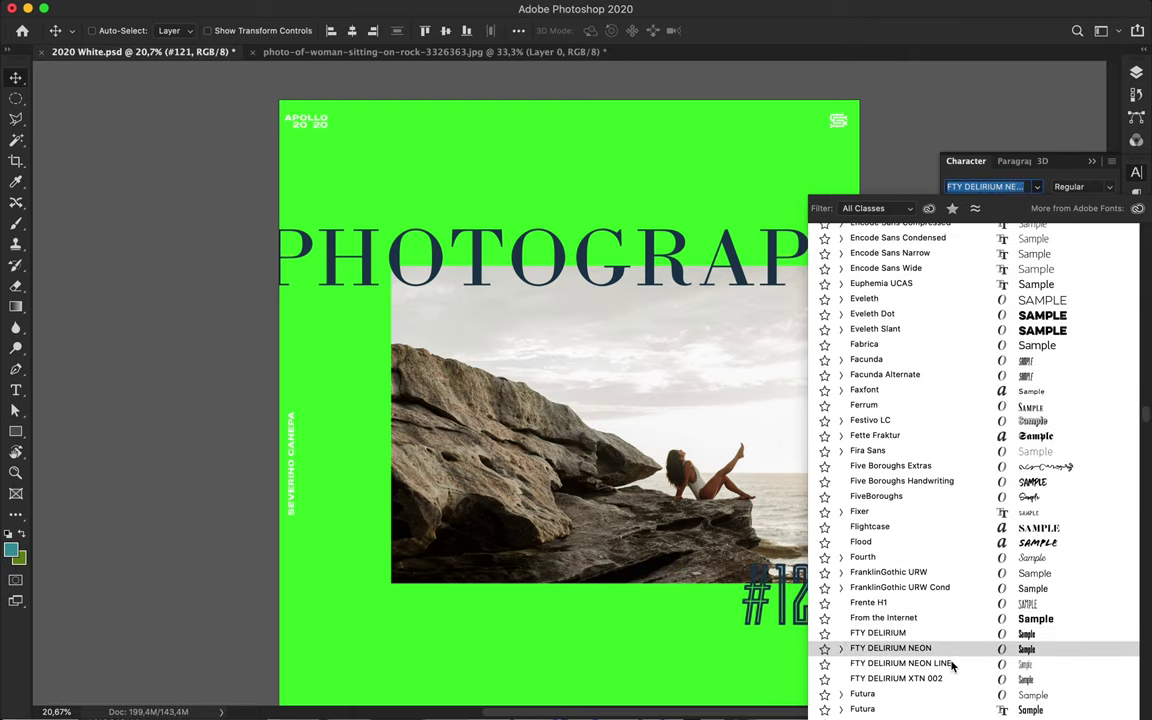
scroll(948, 695, down, 3)
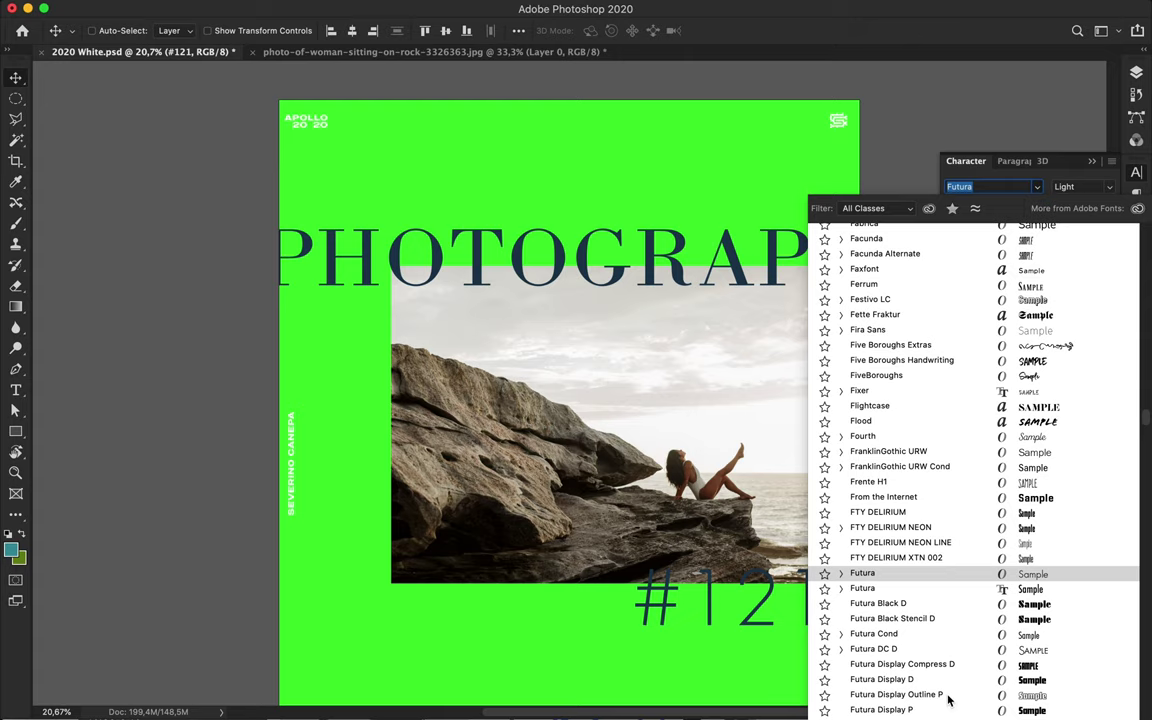
Compare the weights of both Futura families on the #121 text, including Condensed ExtraBold and Extra Bold.
click(844, 589)
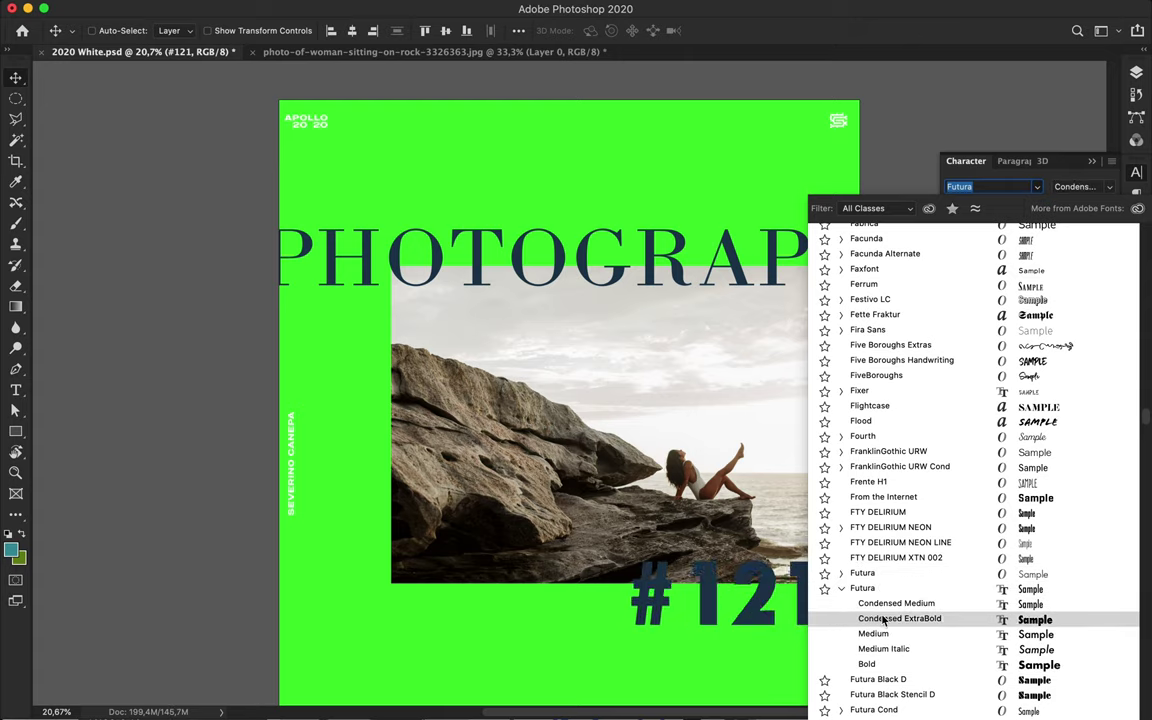
click(842, 575)
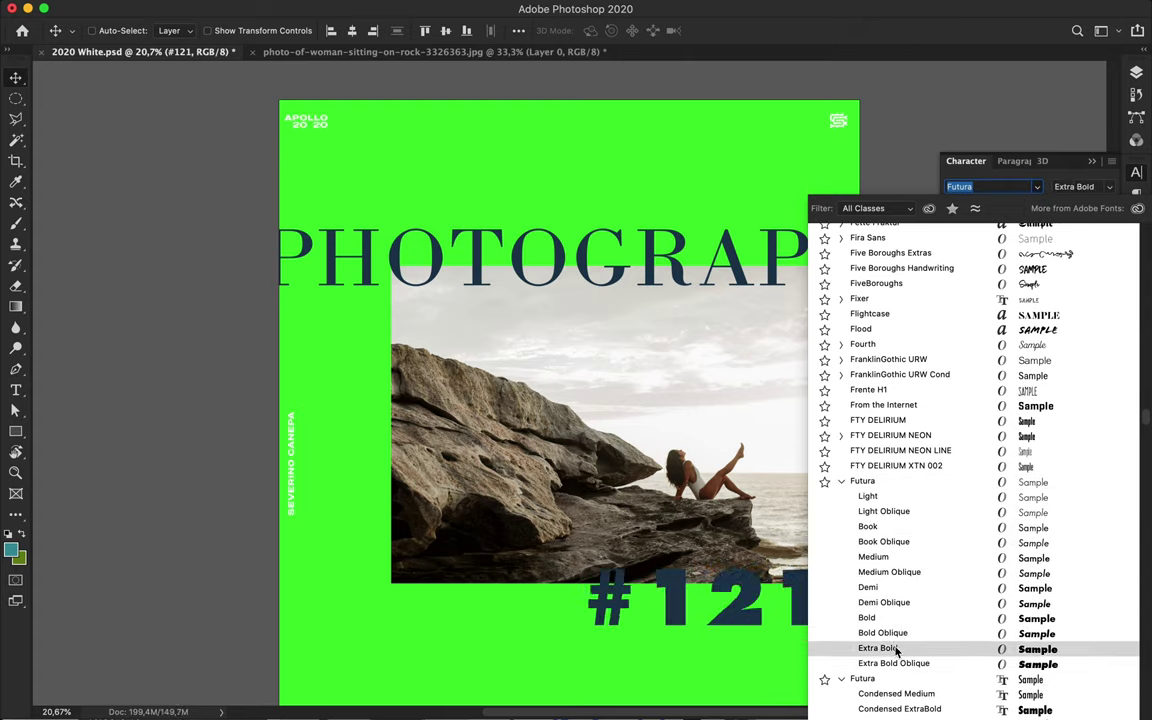
click(842, 481)
click(842, 496)
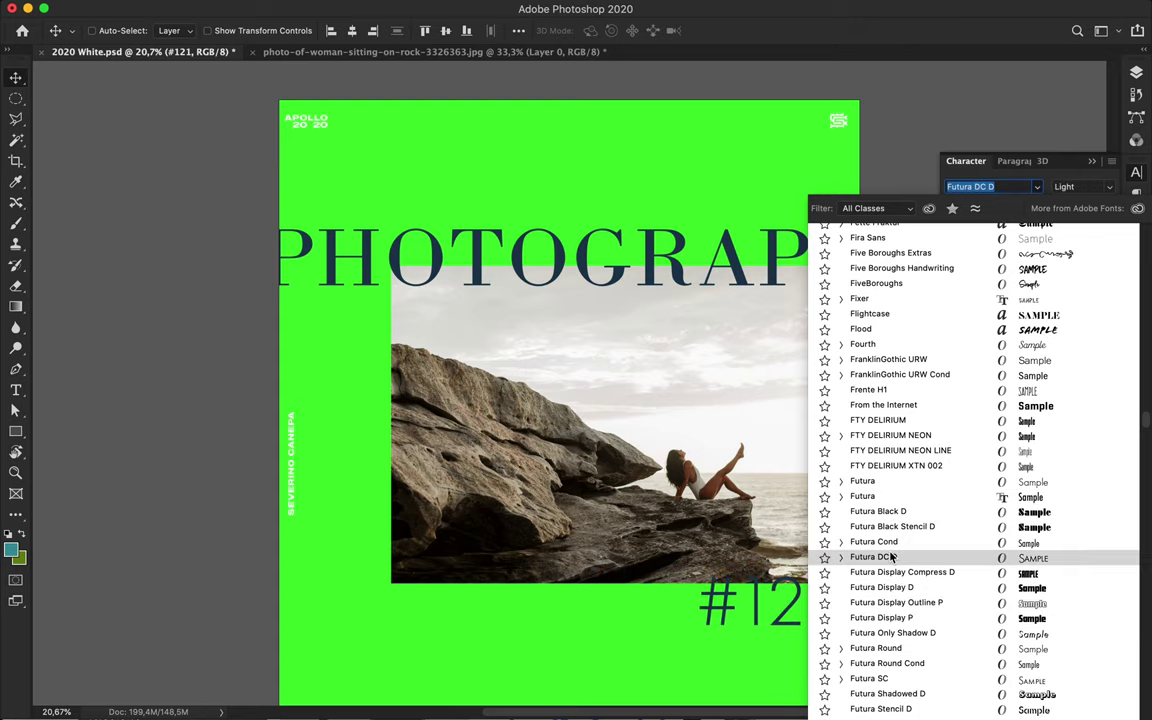
Set the #121 text's font to Gotham Black after previewing the typefaces that follow Futura.
scroll(890, 615, down, 5)
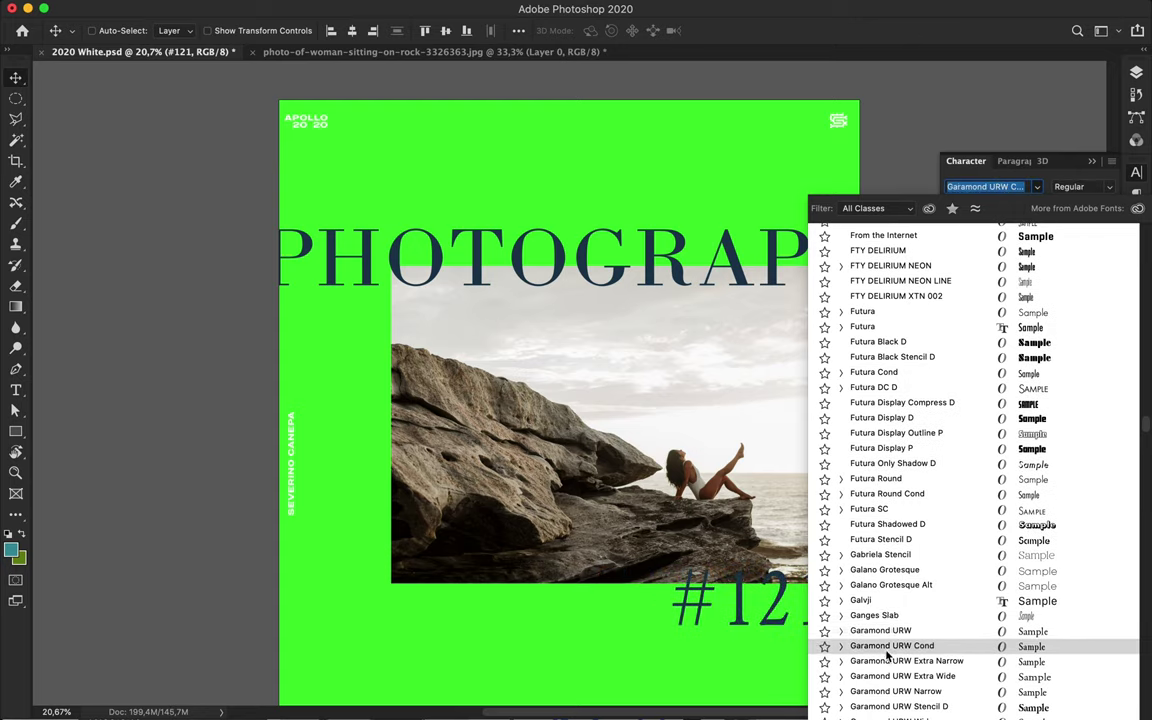
scroll(886, 653, down, 3)
scroll(884, 658, down, 5)
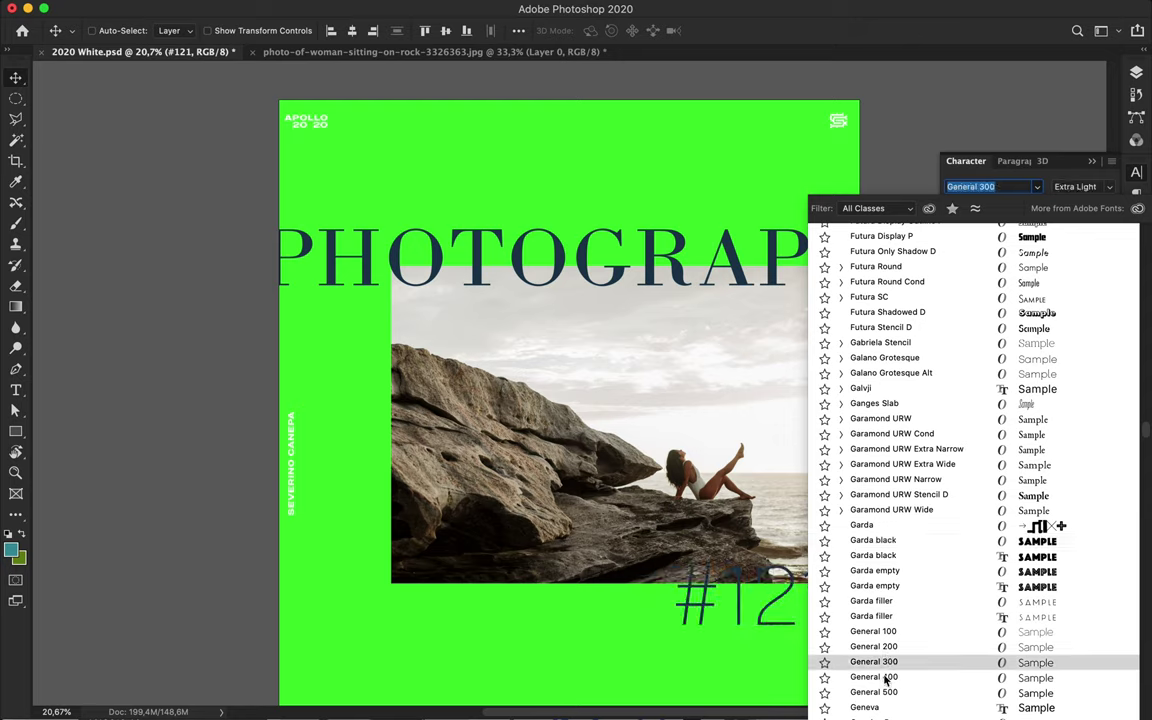
scroll(885, 679, down, 2)
scroll(885, 670, down, 6)
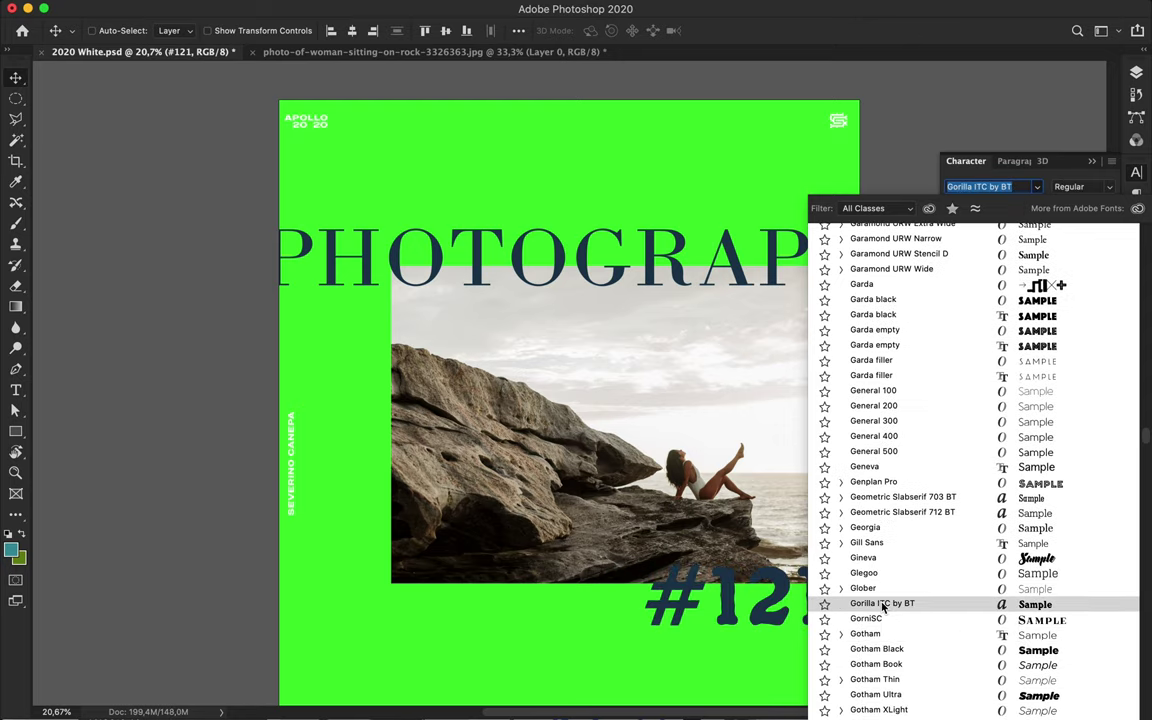
scroll(882, 618, down, 4)
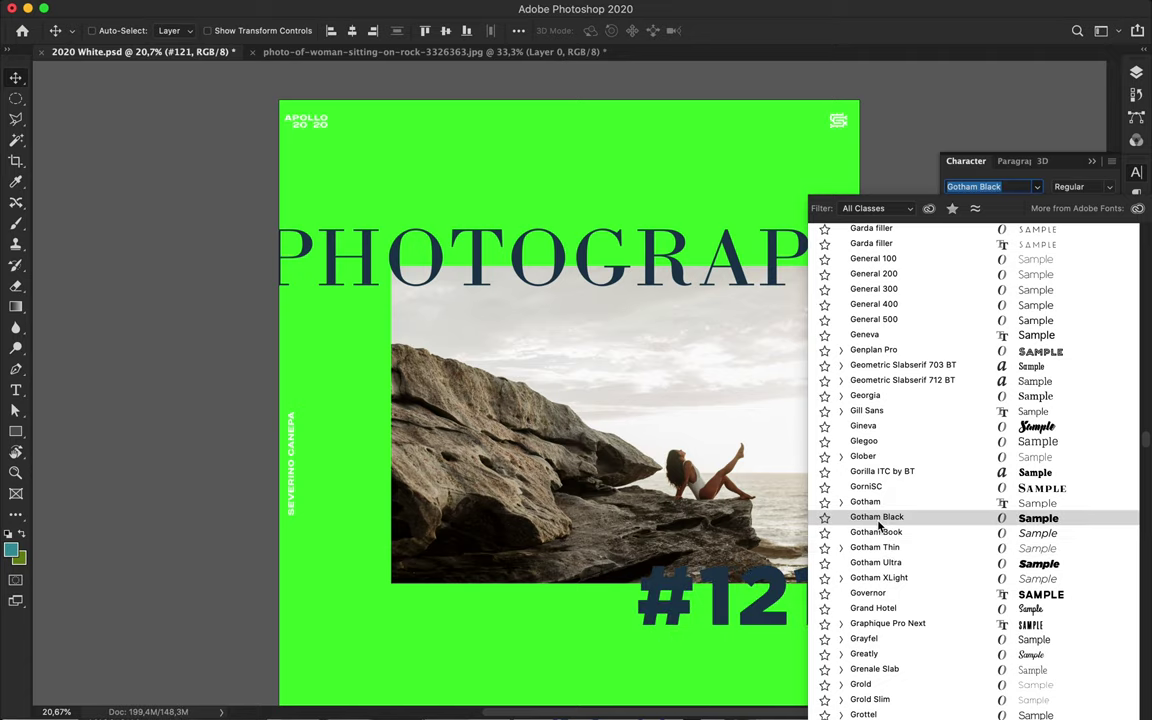
click(759, 490)
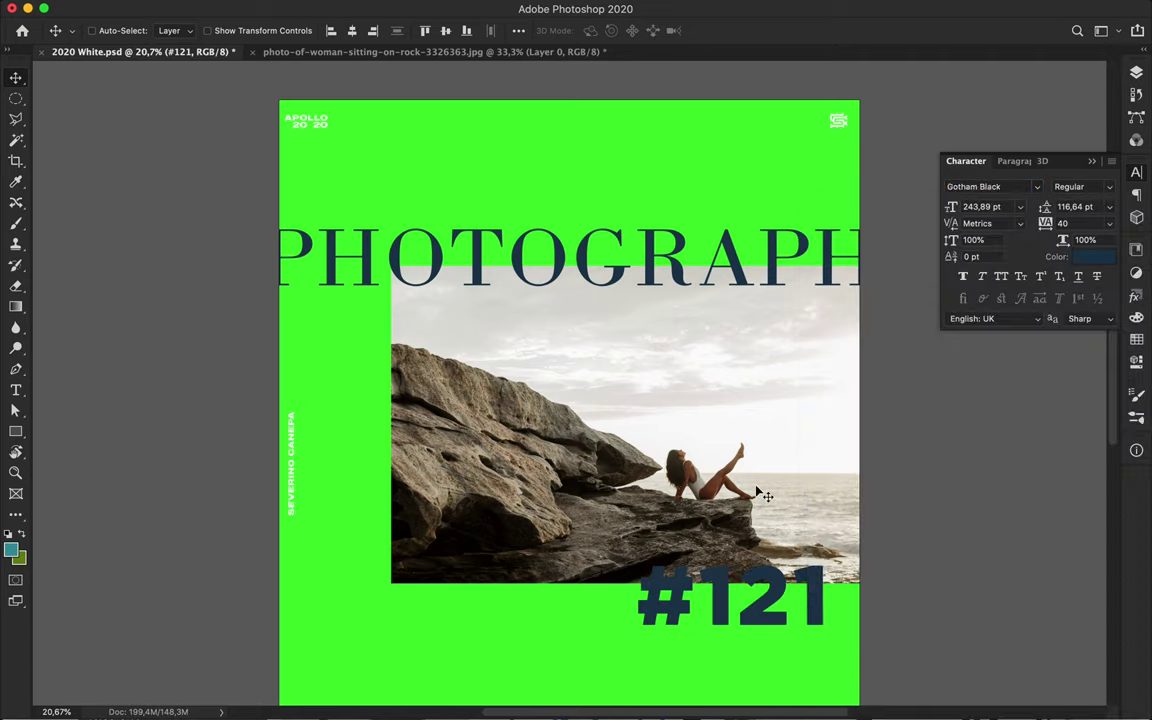
Reselect Gotham Black for the #121 text and move it up over the photo's sky, running past the poster's right edge.
click(1037, 187)
scroll(931, 528, down, 20)
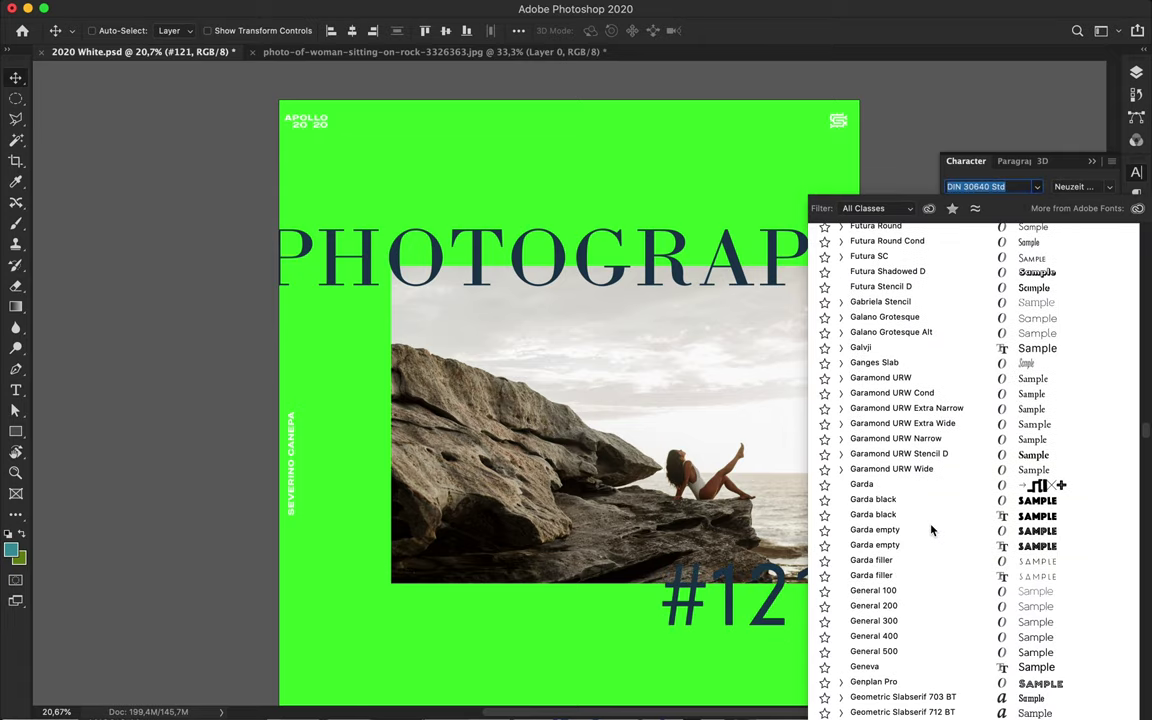
scroll(931, 528, down, 12)
scroll(931, 510, up, 5)
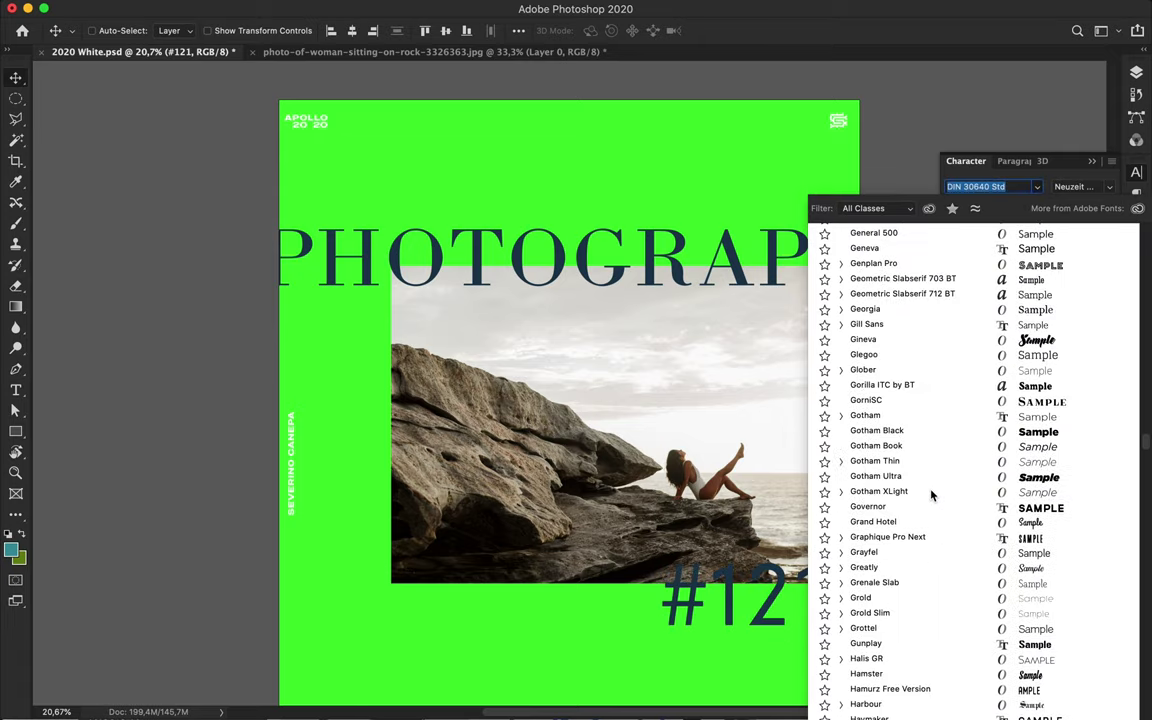
click(923, 437)
drag(728, 637, 758, 406)
click(825, 13)
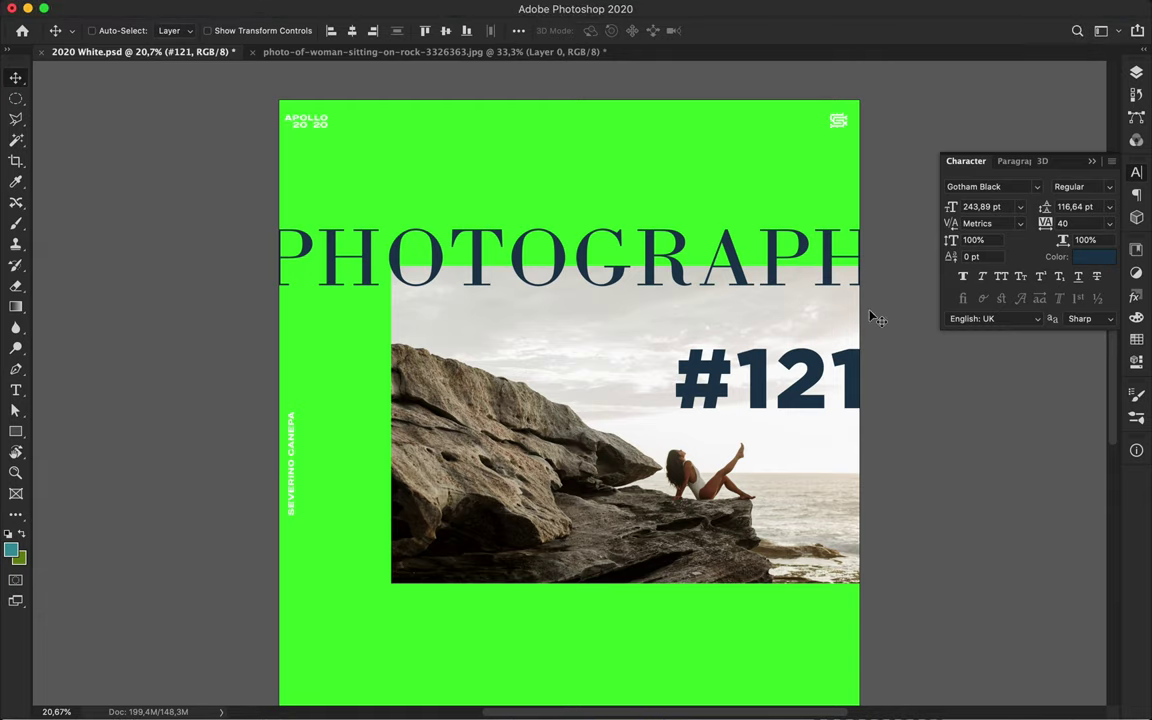
Change the #121 text's font to Grayfel Ext Bold and lower it to just above the seated woman.
click(1037, 186)
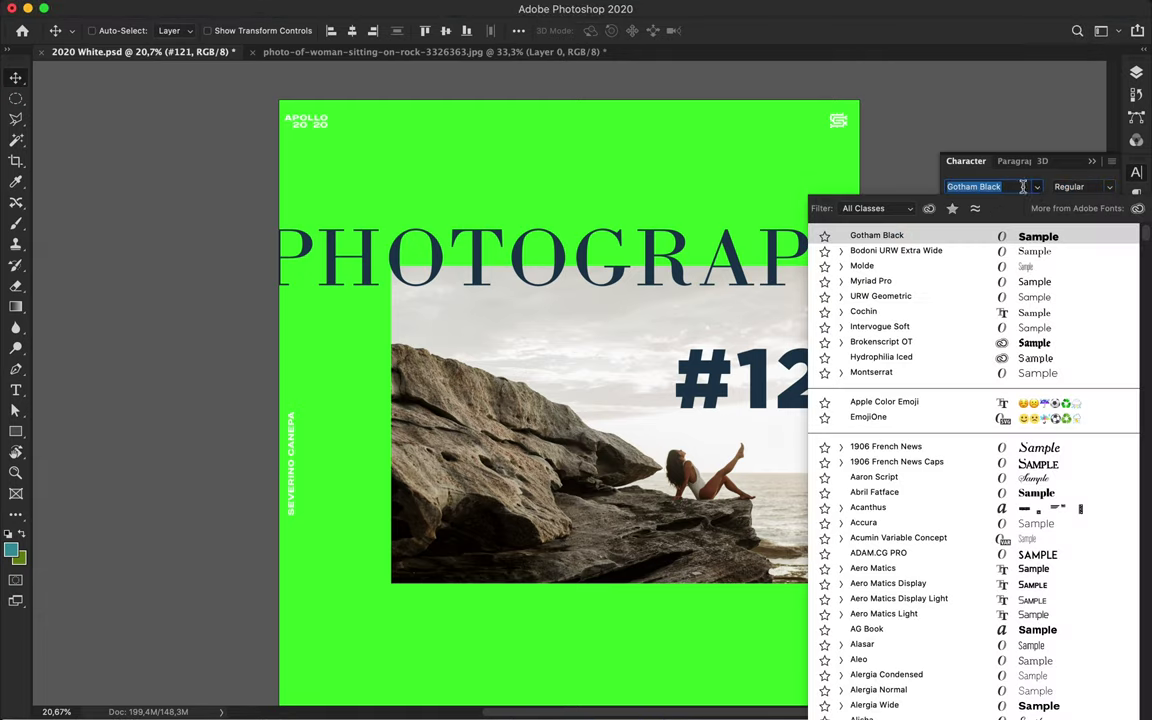
scroll(951, 527, down, 20)
scroll(952, 527, up, 15)
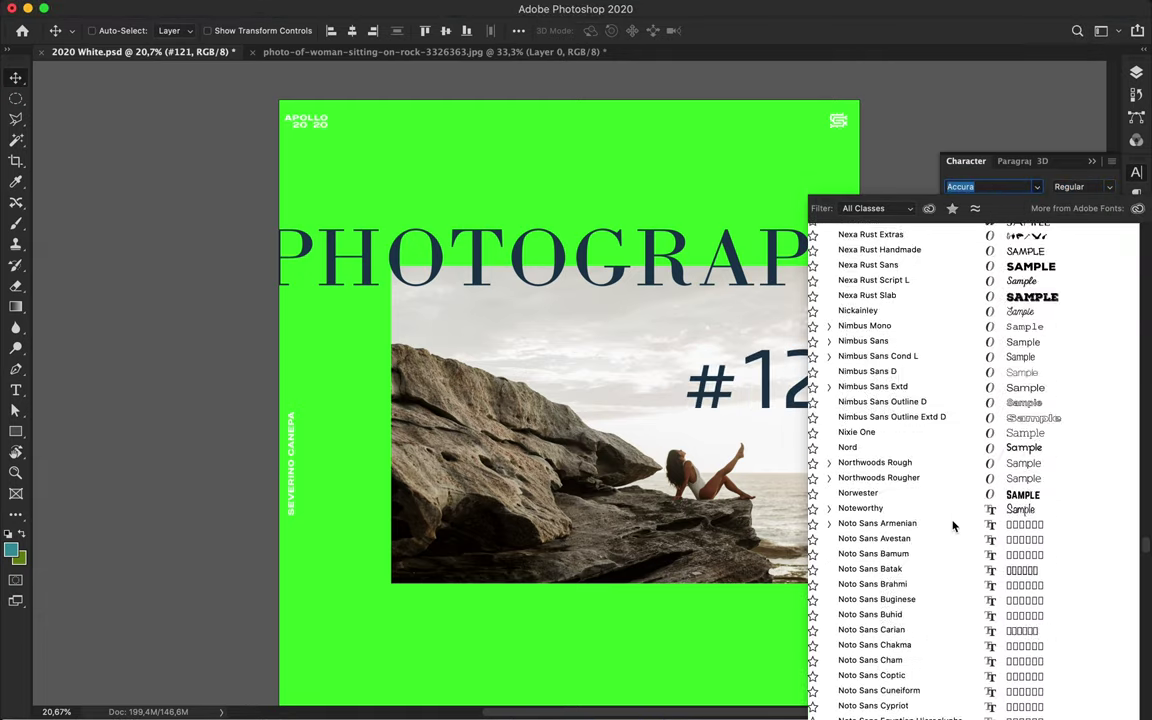
scroll(952, 527, up, 8)
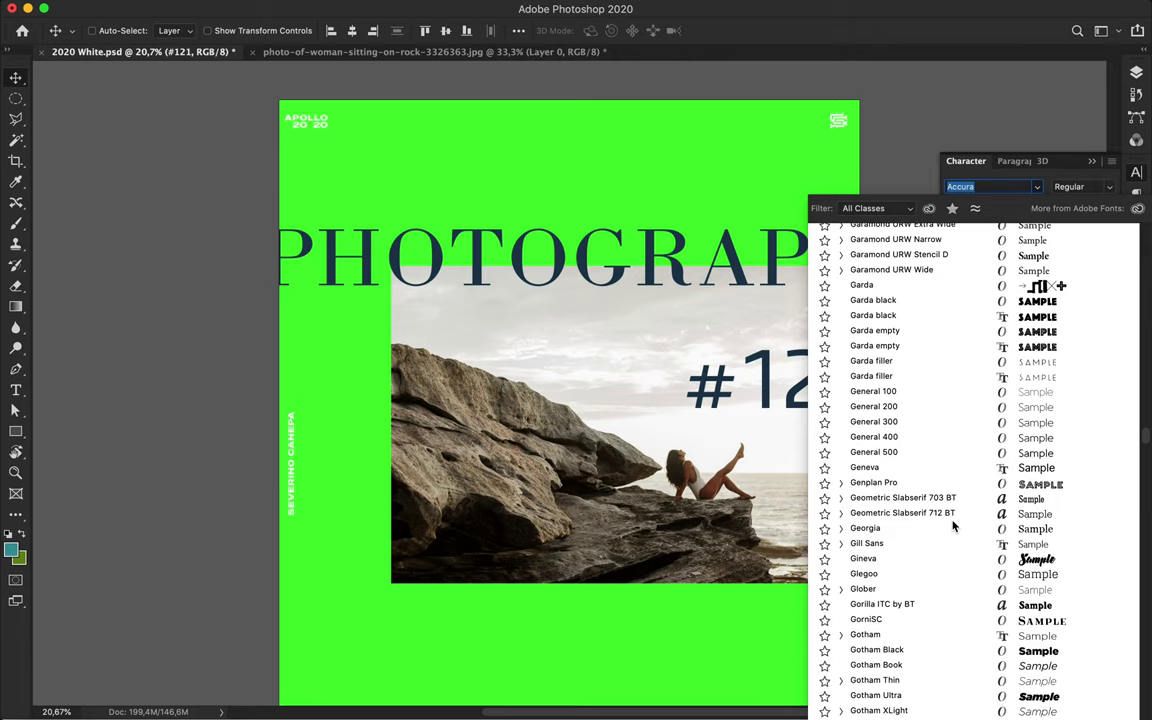
scroll(953, 527, down, 3)
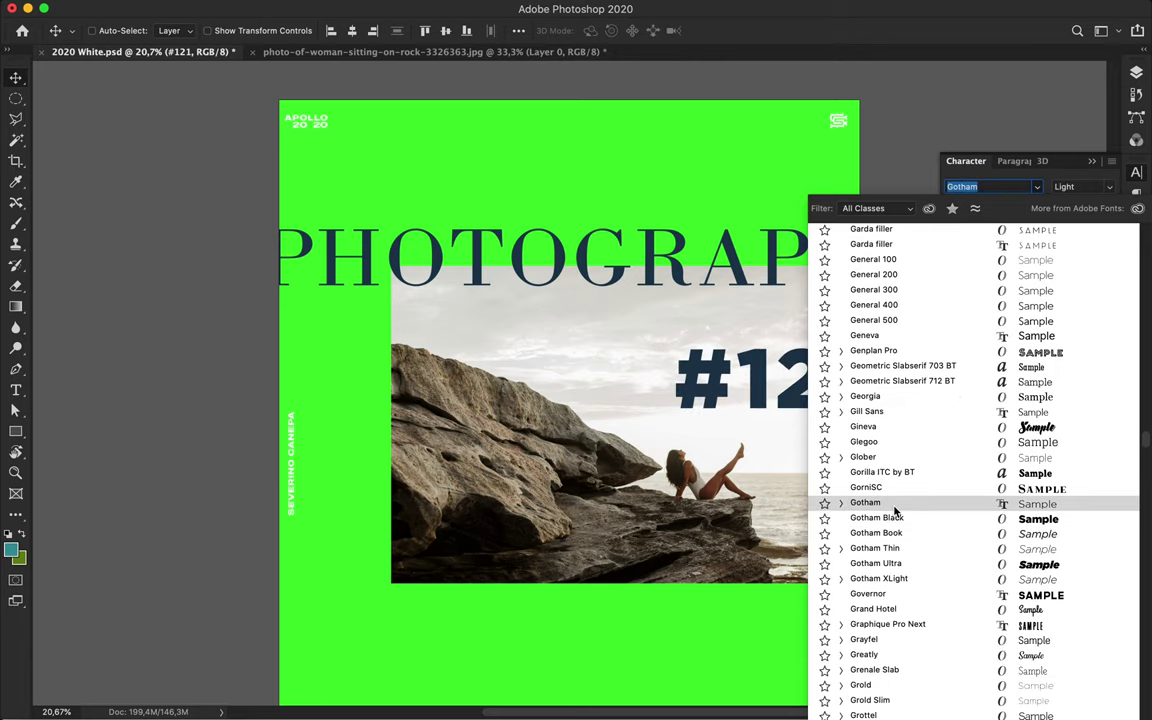
click(841, 503)
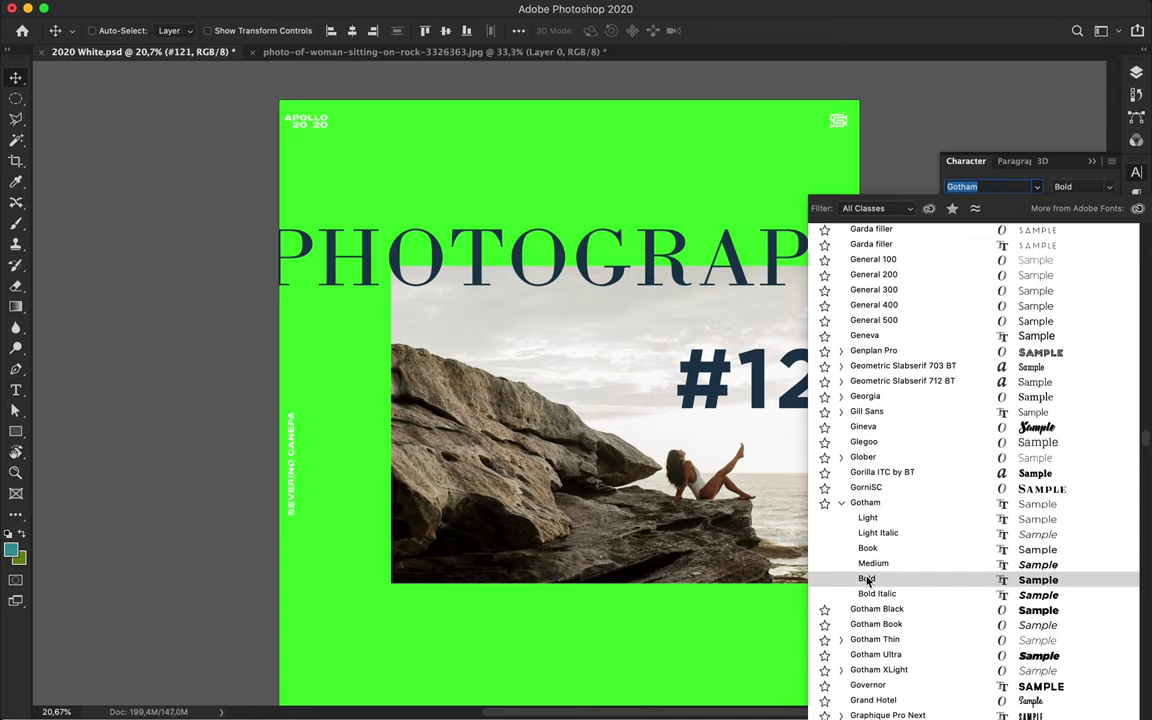
scroll(870, 598, down, 4)
click(841, 562)
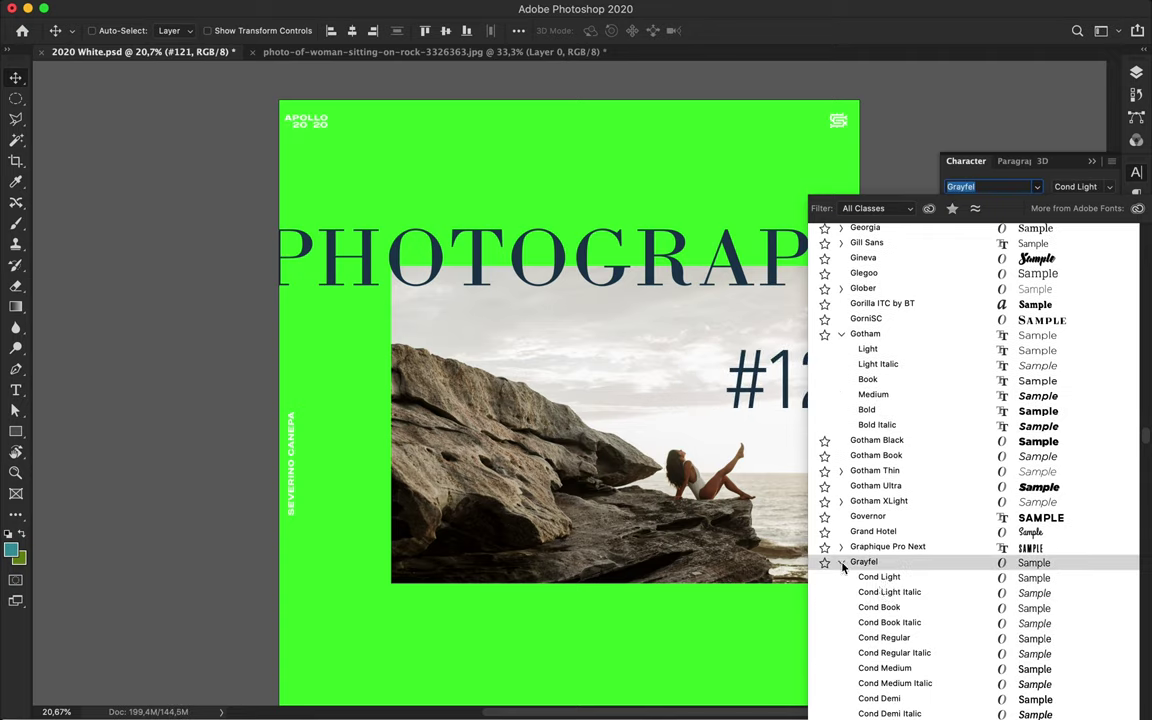
scroll(880, 600, down, 3)
scroll(883, 653, down, 9)
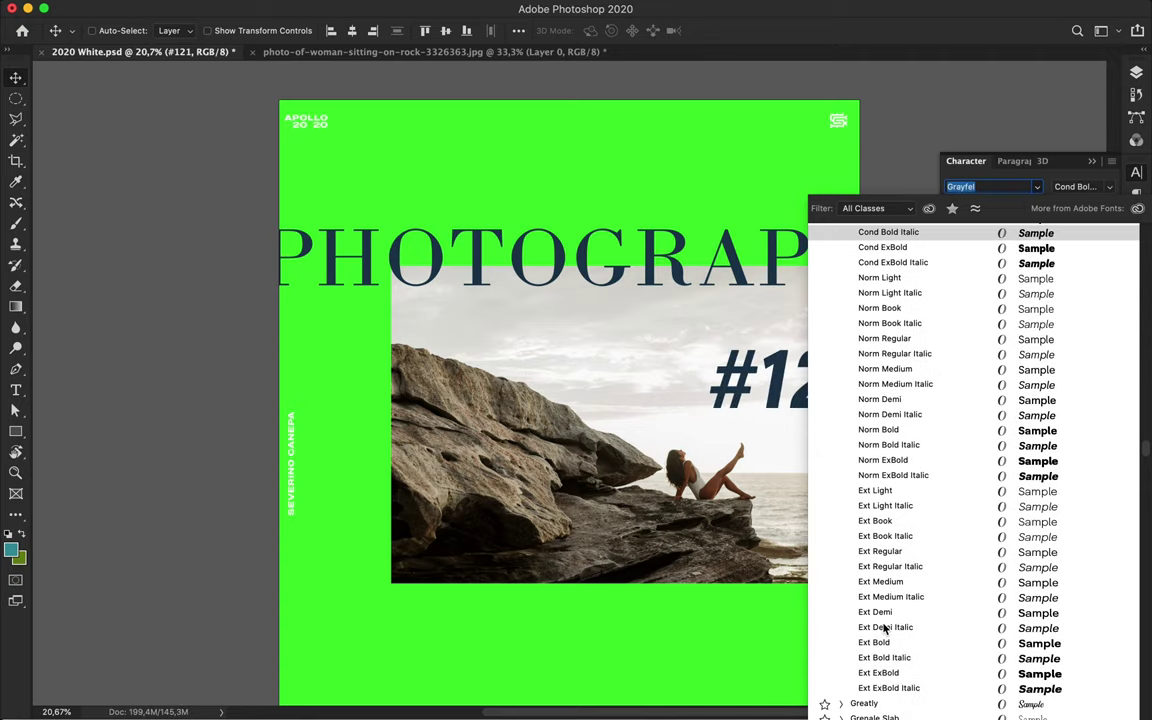
click(878, 646)
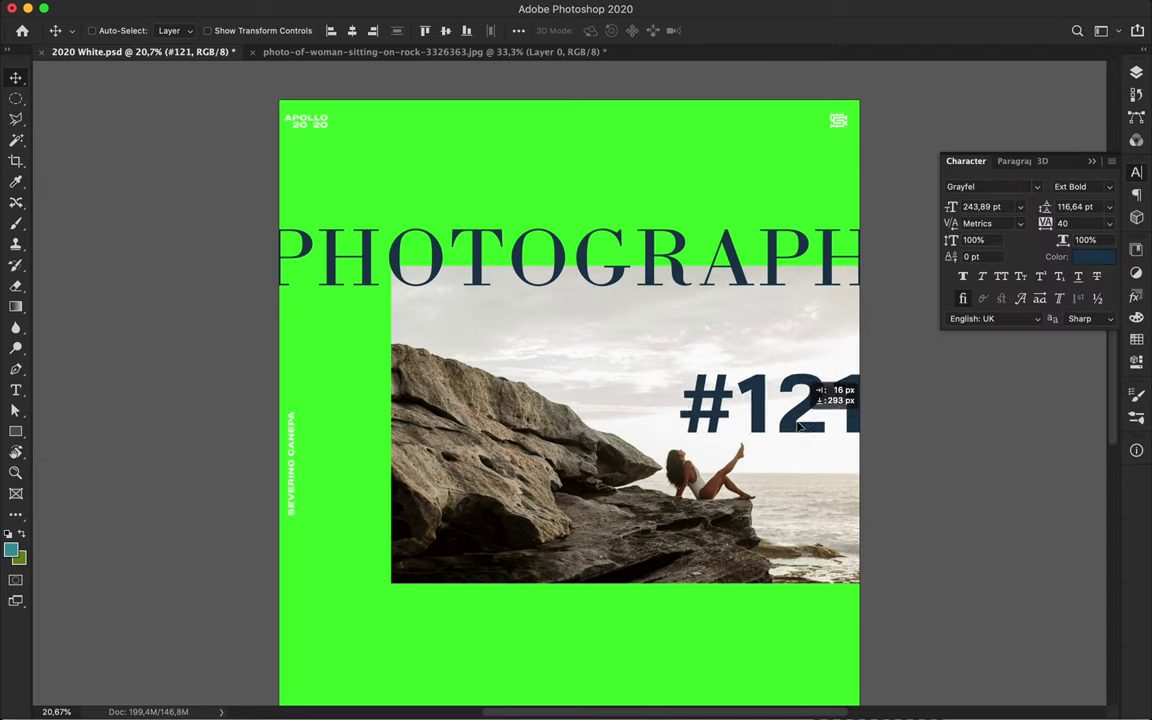
double_click(746, 428)
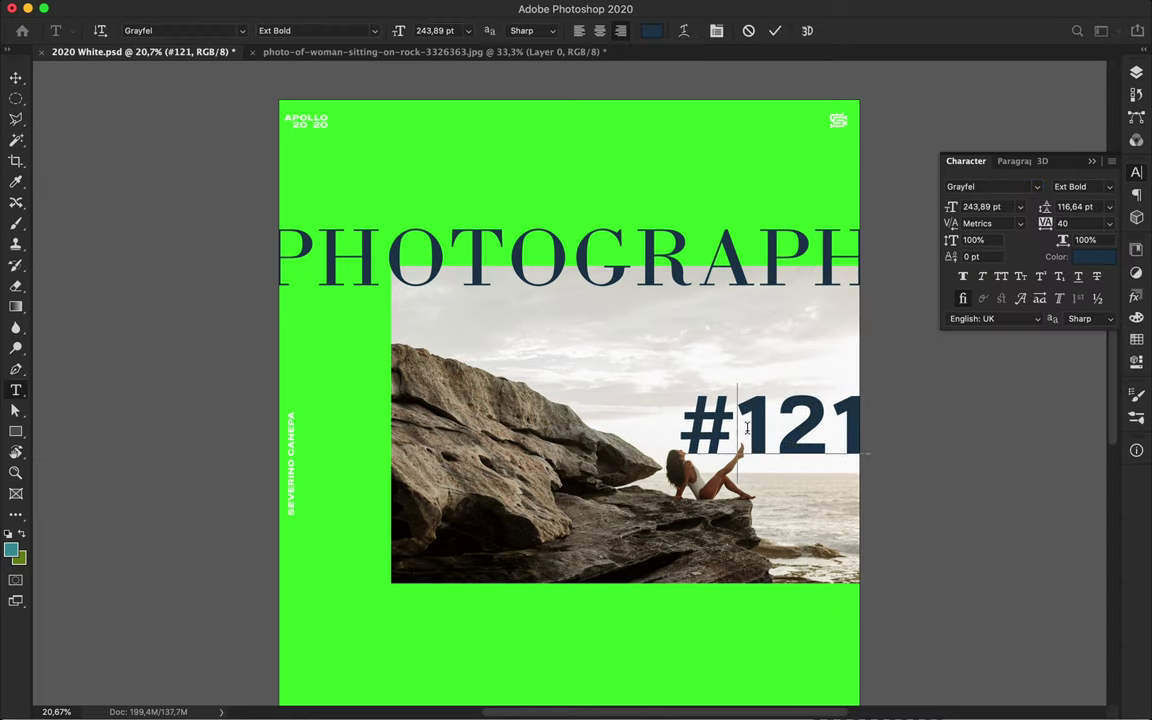
key(ctrl+Return)
key(p)
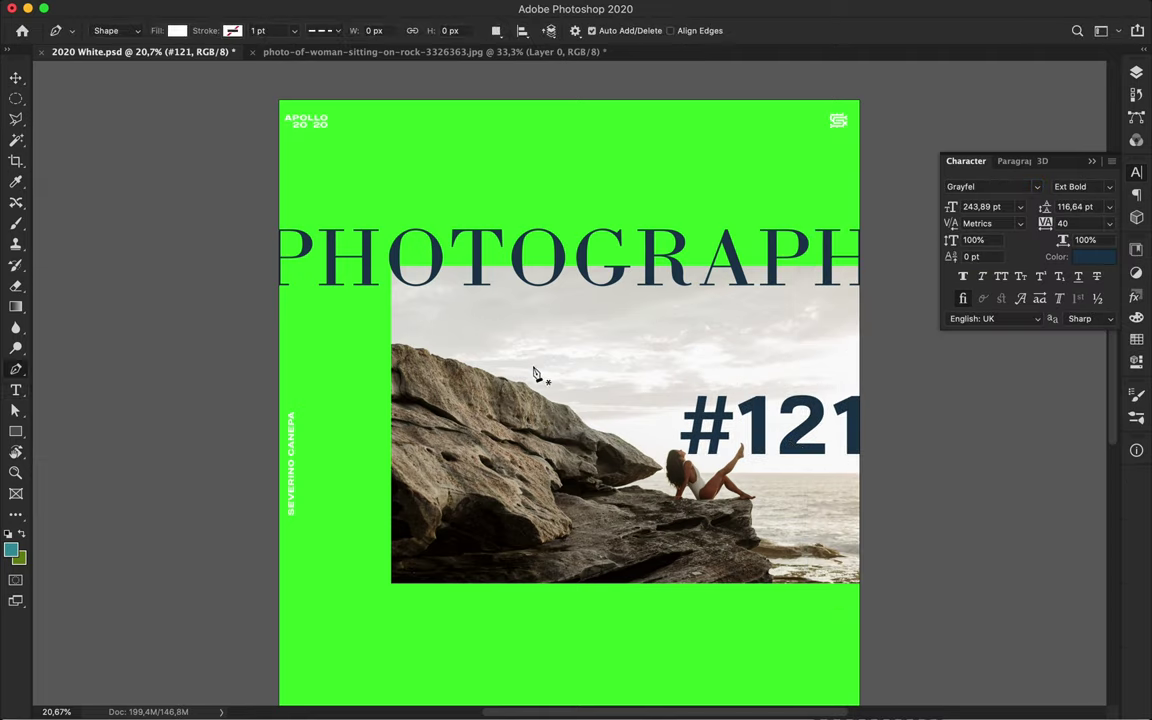
click(521, 367)
click(666, 514)
key(ctrl+z)
key(ctrl+z)
key(t)
click(746, 428)
key(ctrl+a)
key(ctrl+Return)
key(Delete)
click(1136, 72)
click(823, 5)
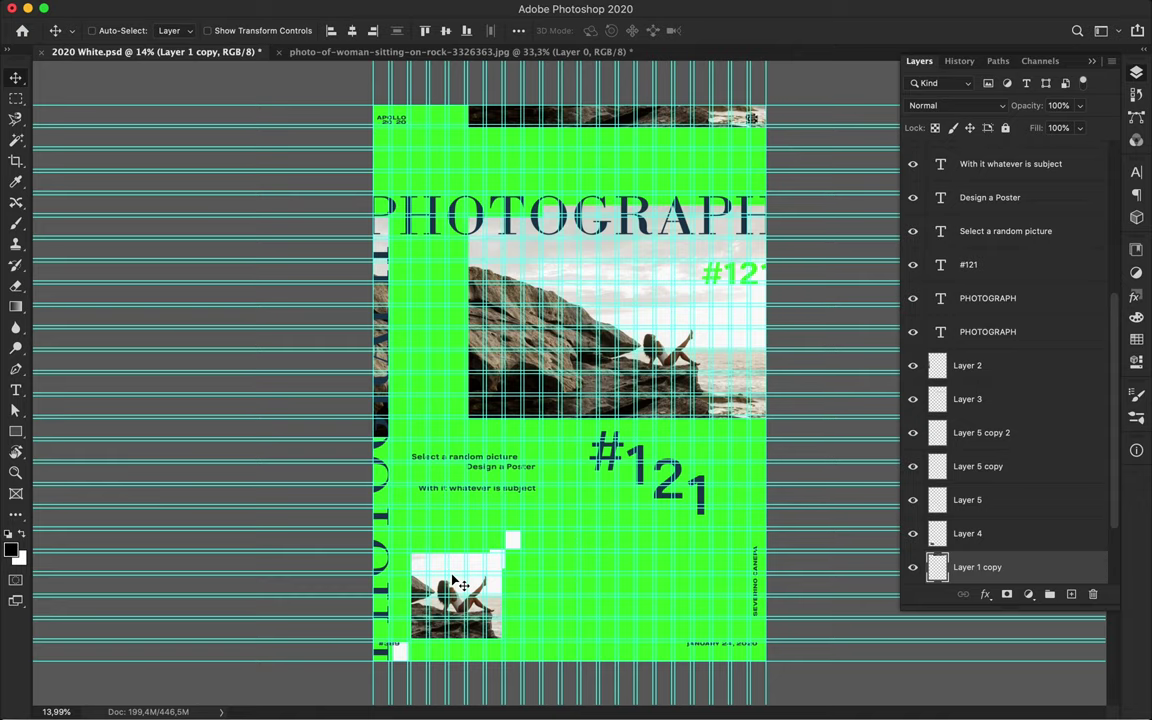
Move the large staggered #121 text from below the photo to the green area above the PHOTOGRAPH heading.
click(676, 484)
drag(676, 505, 500, 180)
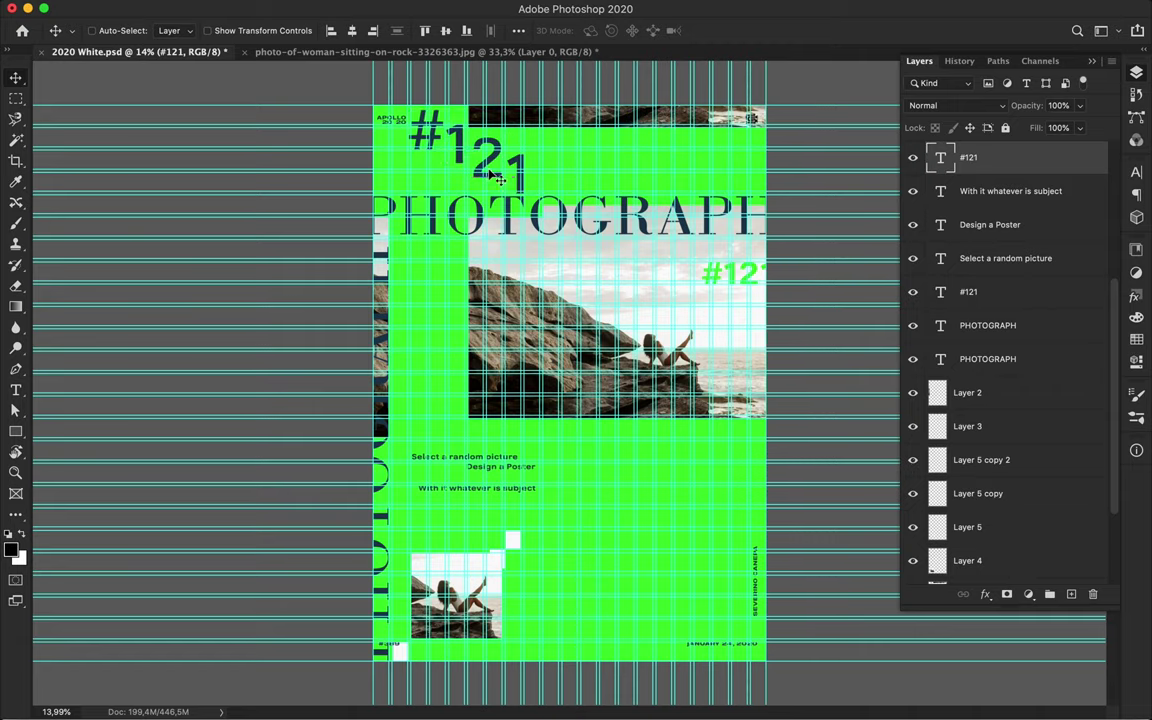
Move the "Select a random picture" text to the green area just above the horizontal PHOTOGRAPH heading.
scroll(490, 172, up, 5)
scroll(490, 172, up, 6)
scroll(490, 172, left, 2)
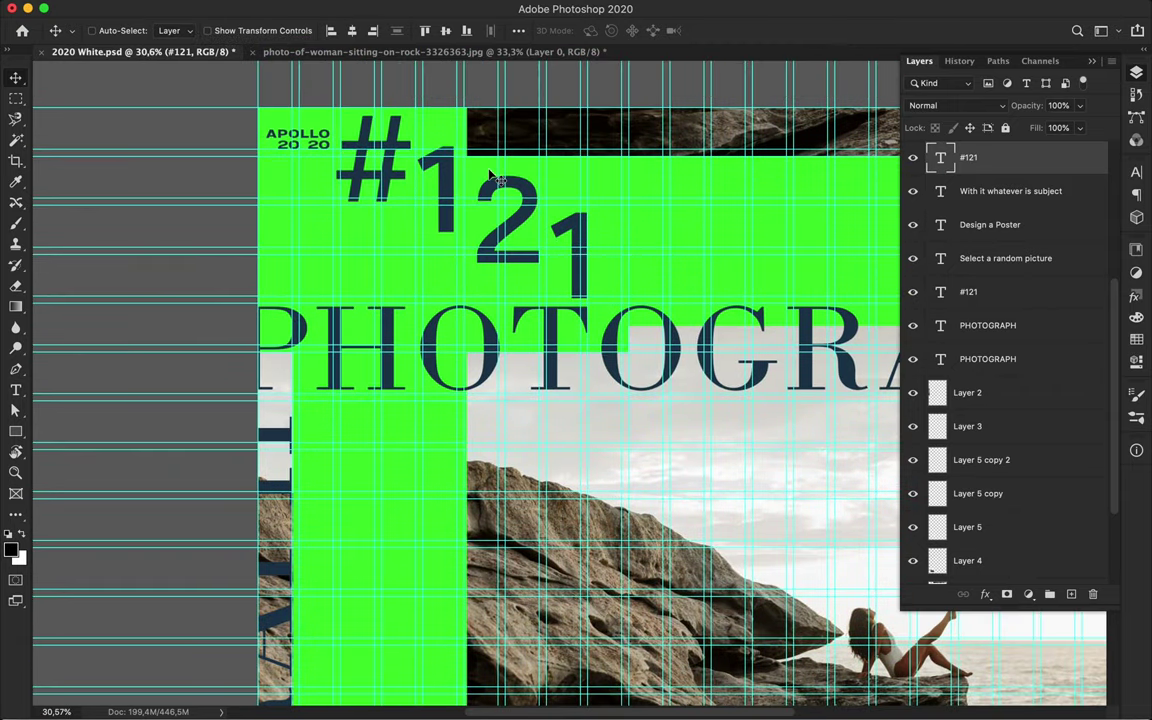
scroll(492, 178, down, 5)
scroll(492, 178, right, 3)
scroll(498, 200, down, 3)
super+click(420, 557)
drag(421, 558, 630, 133)
Rotate the "Design a Poster" text to read vertically upward and place it along the large photo's left edge.
click(432, 570)
key(ctrl+t)
drag(470, 545, 402, 520)
key(Return)
drag(405, 600, 369, 260)
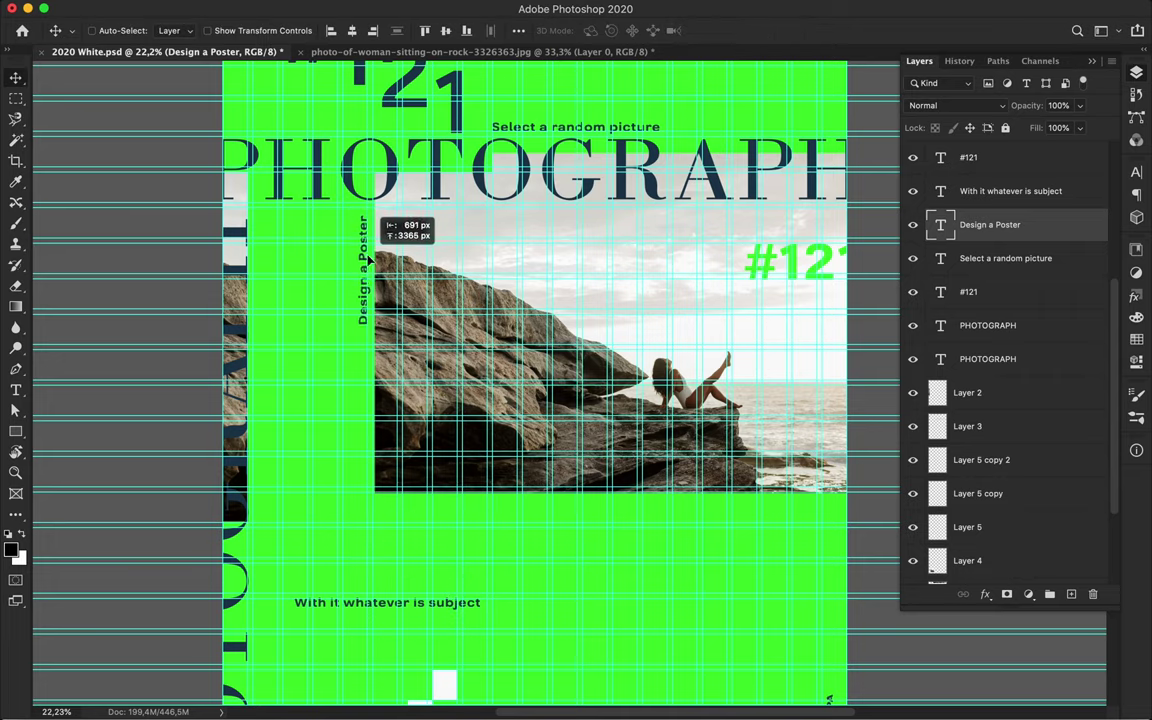
Rotate the "With it whatever is subject" text to read downward and place it beside the vertical PHOTOGRAPH heading.
click(405, 607)
key(ctrl+t)
drag(285, 612, 262, 365)
key(Return)
Set the large staggered #121 text's font style to Grayfel Ext Medium.
scroll(378, 378, down, 4)
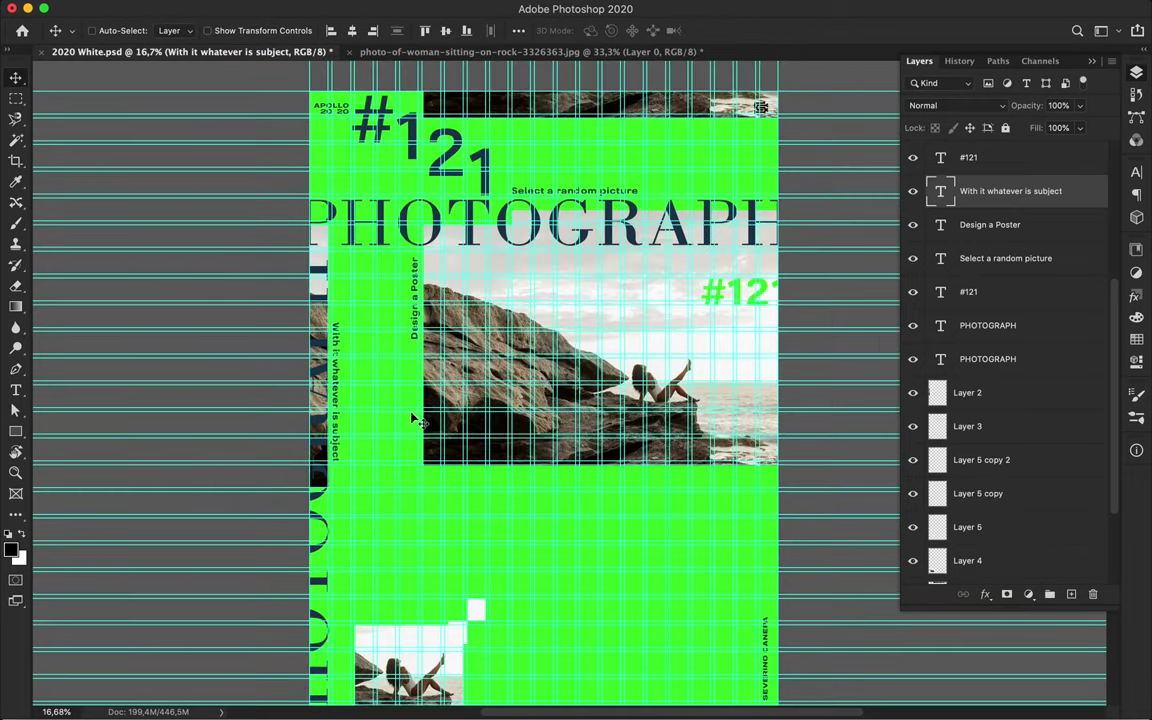
super+click(494, 167)
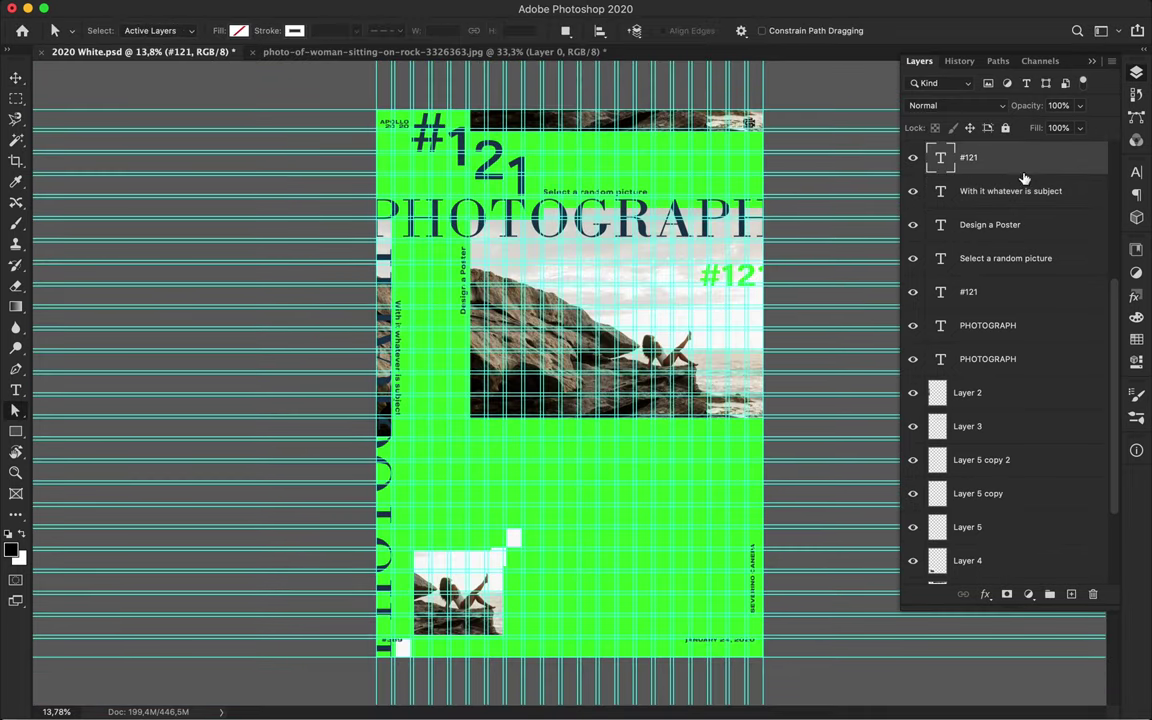
key(t)
click(1136, 173)
click(1014, 161)
click(966, 161)
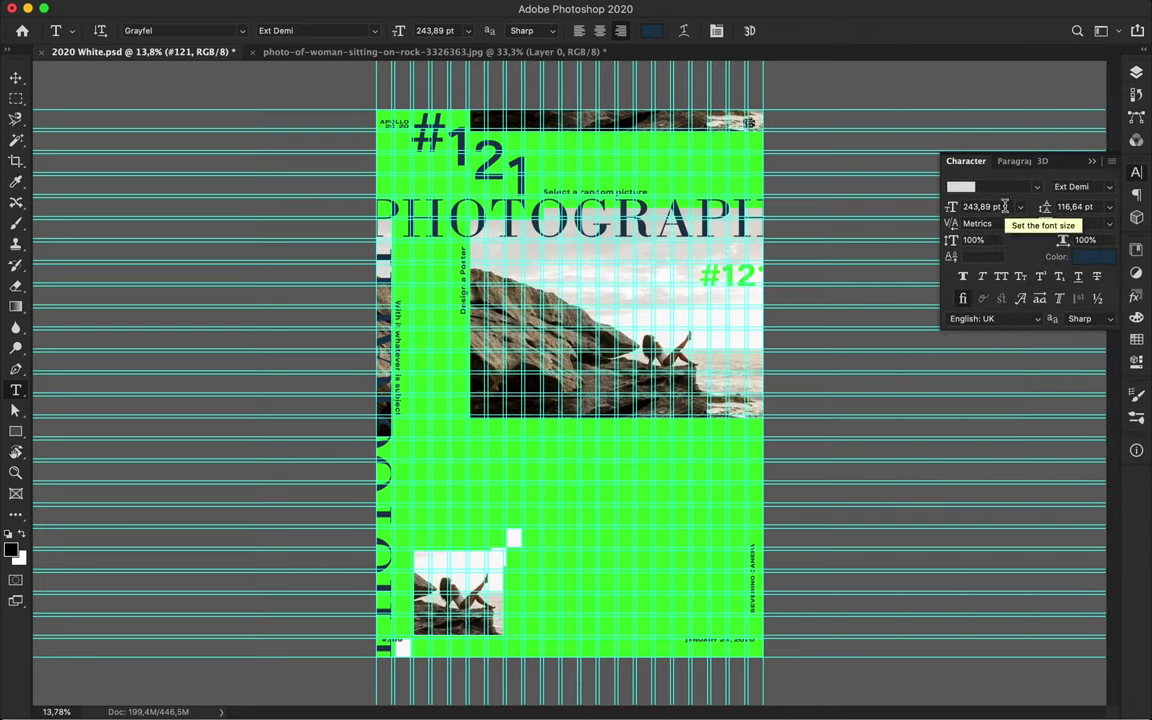
click(1075, 187)
key(Up)
key(Up)
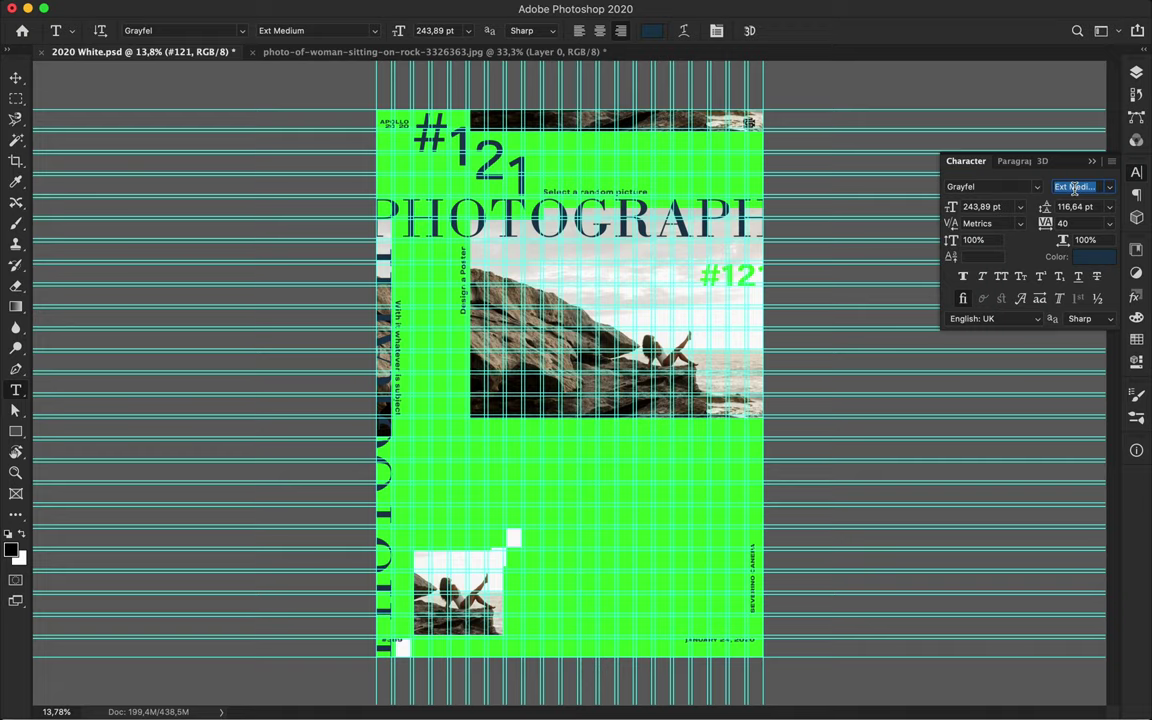
Set the green #121 text over the photo's sky to Ext Medium as well.
key(v)
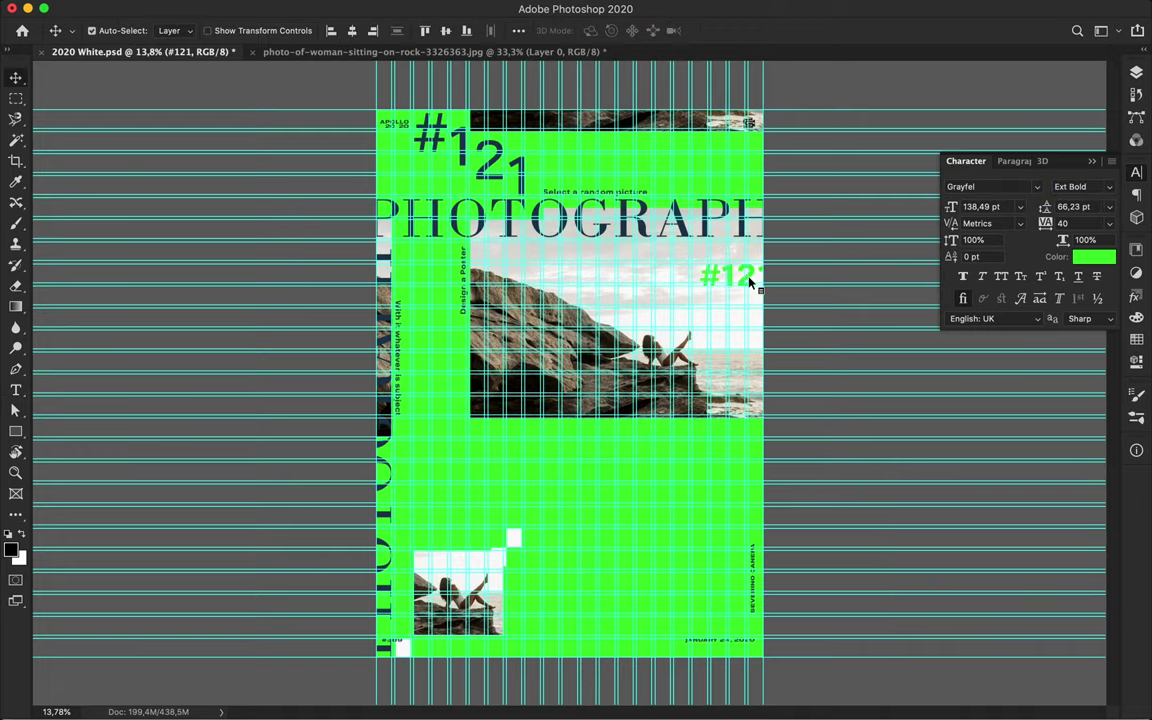
click(1098, 187)
key(Up)
key(Up)
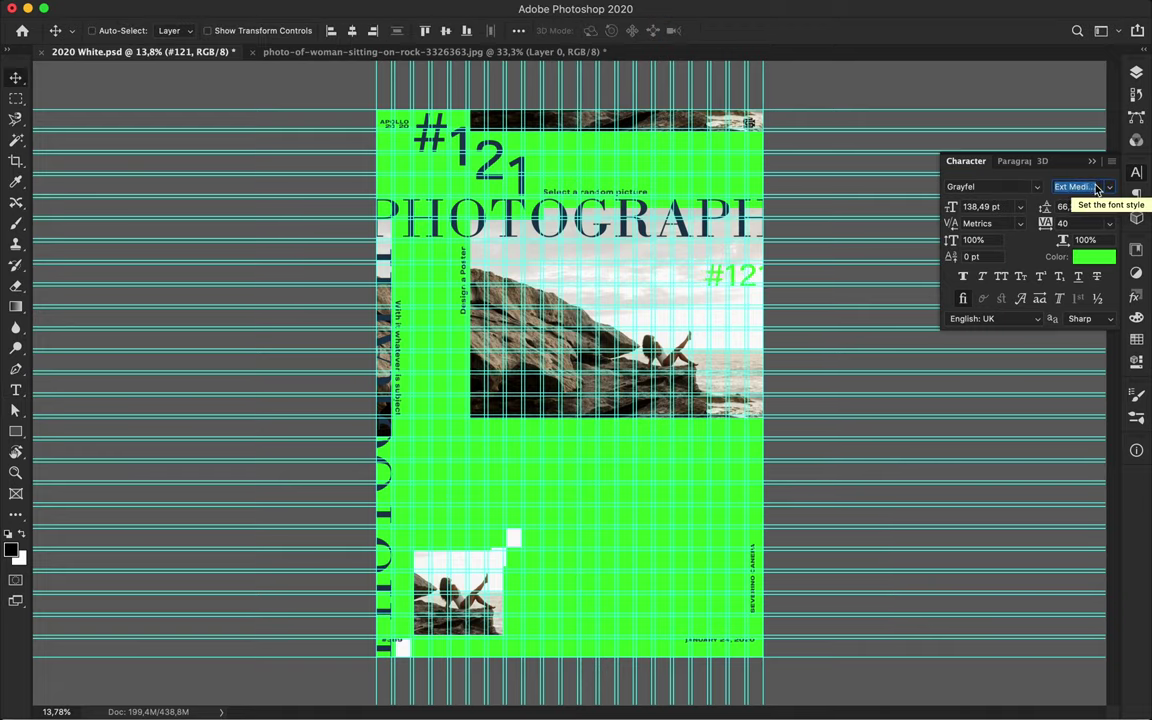
Draw a green-filled rectangle about 1963 by 73 px from the photo's left edge across the rocks.
scroll(680, 217, up, 3)
scroll(856, 206, up, 3)
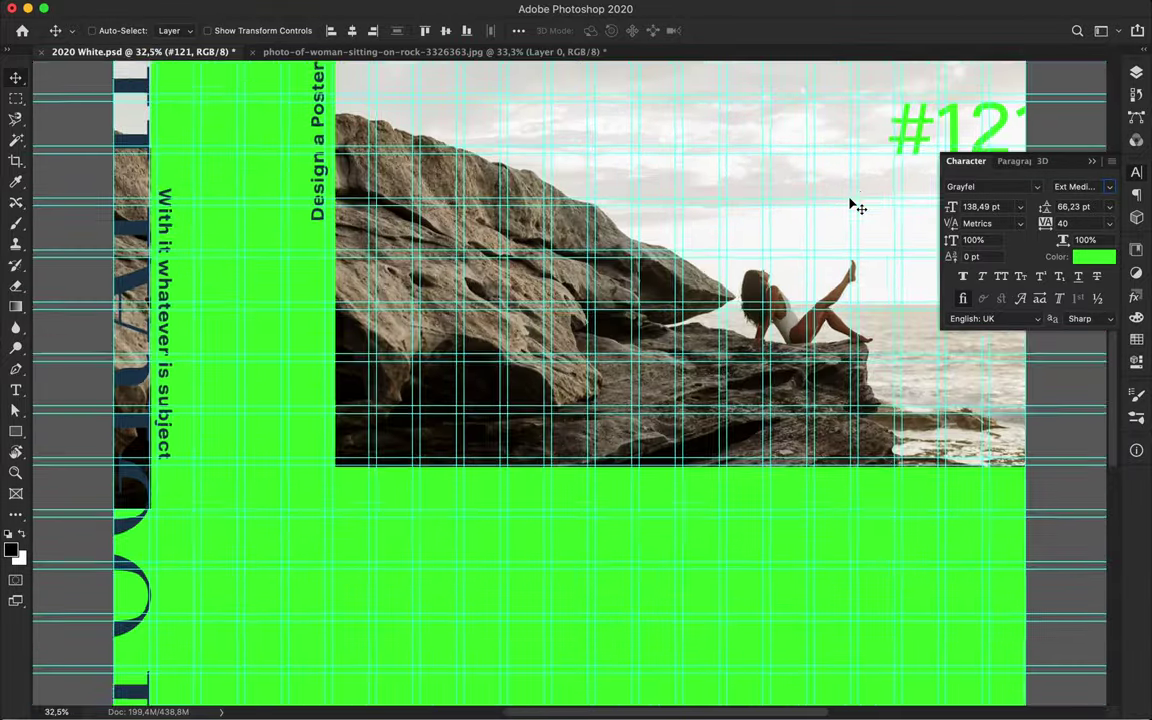
drag(850, 203, 846, 202)
scroll(847, 201, down, 2)
scroll(848, 200, left, 4)
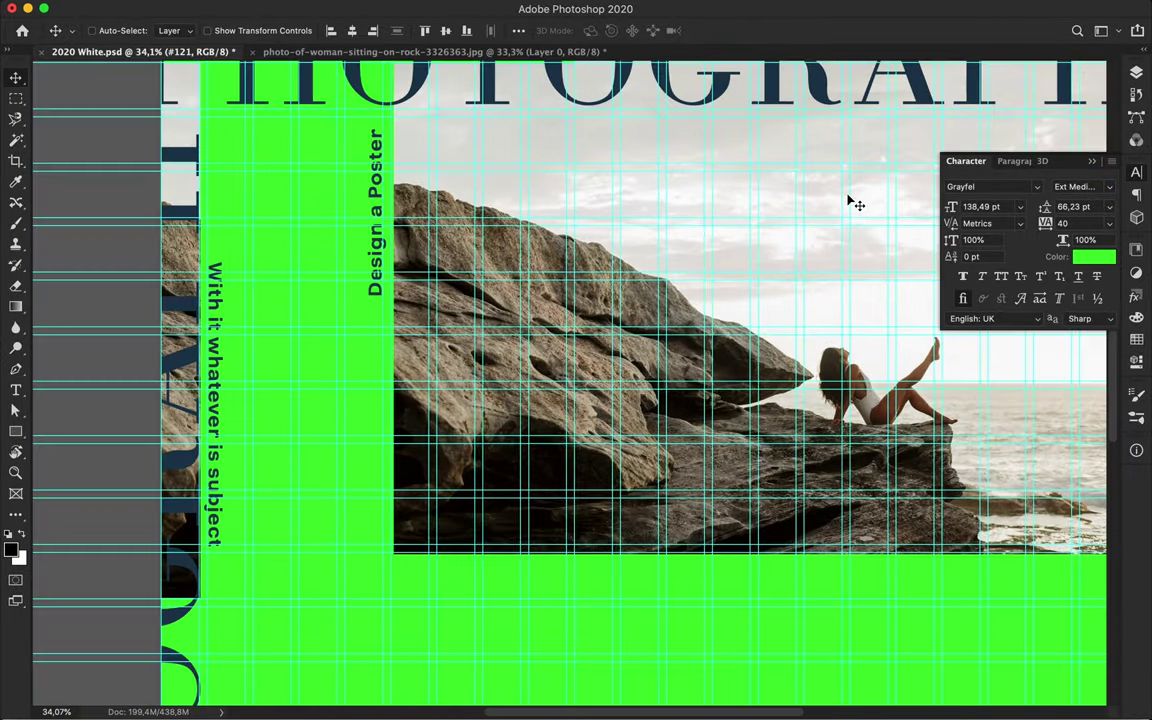
scroll(848, 200, up, 1)
key(u)
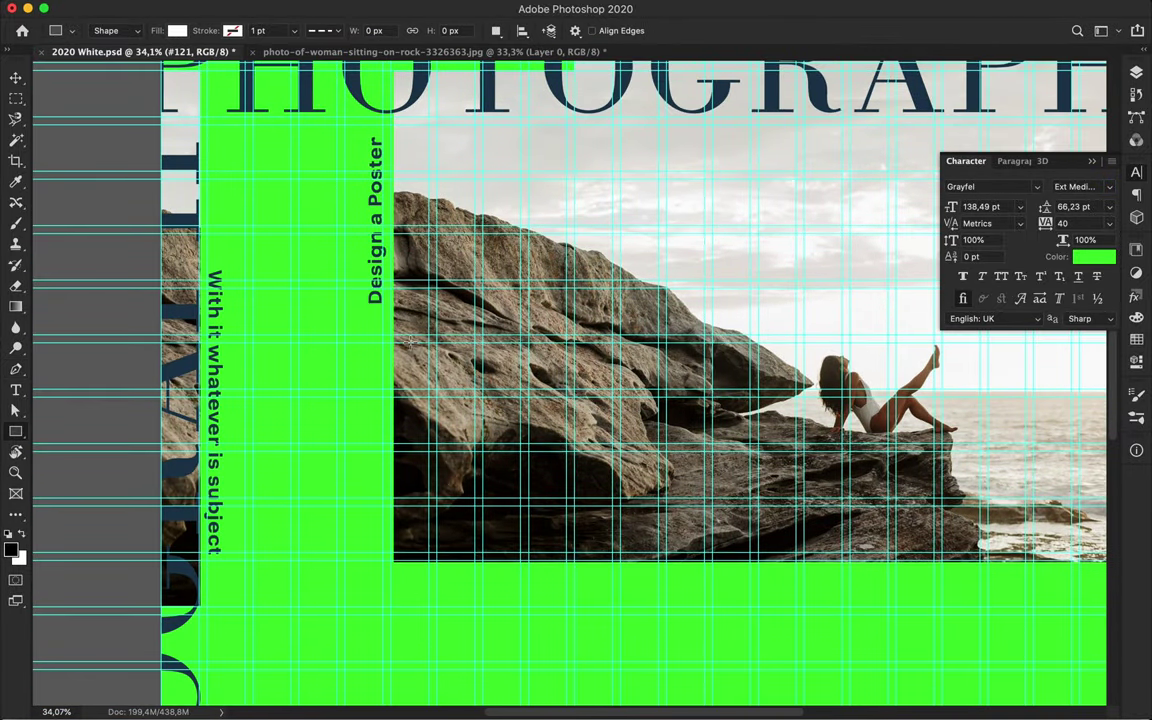
click(178, 32)
click(91, 116)
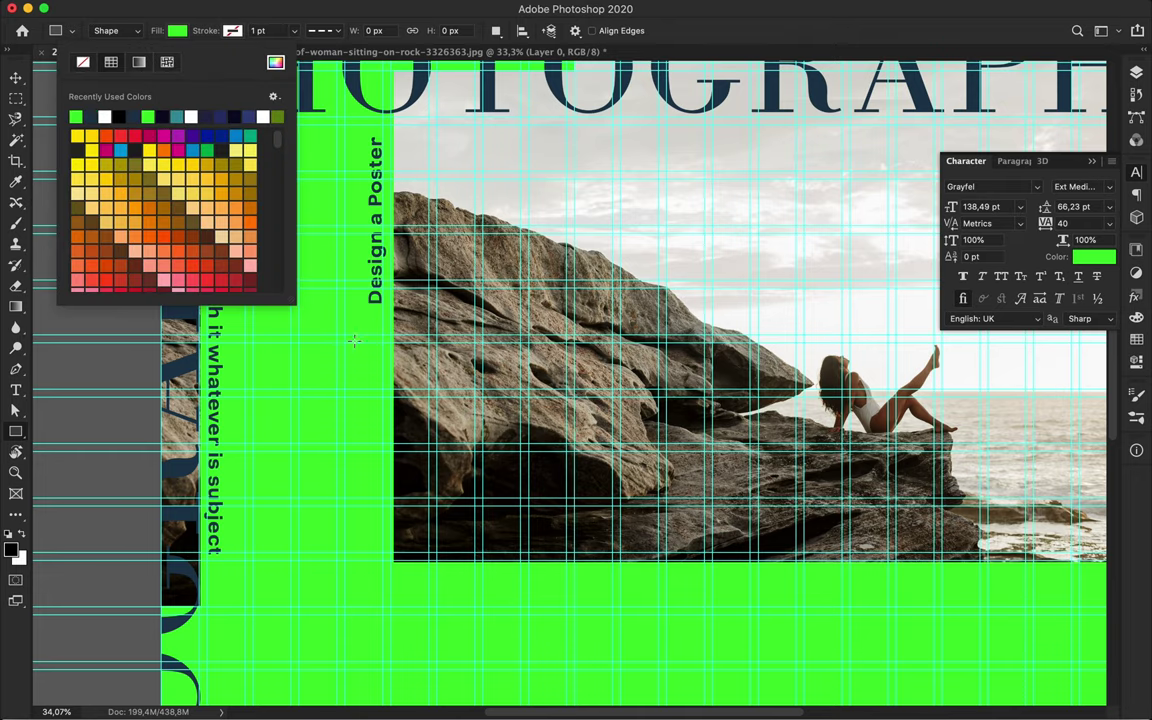
click(390, 335)
drag(390, 336, 656, 341)
key(v)
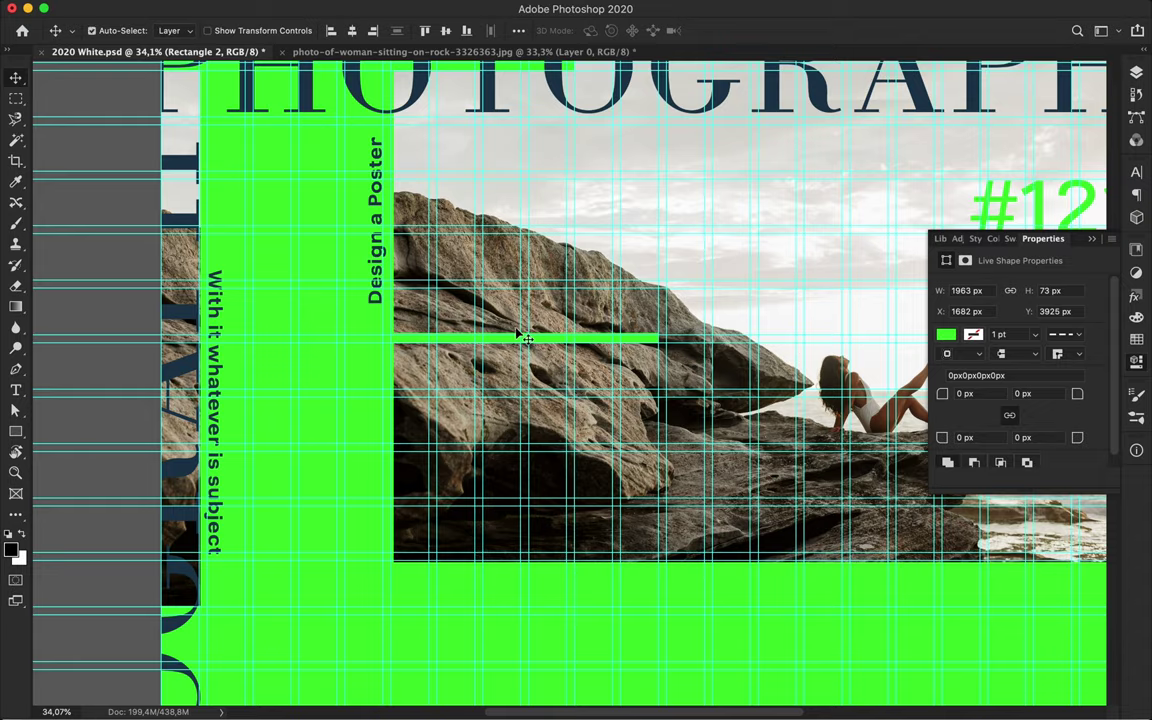
Reduce the green bar's height to 57.48 px so it fits between the two horizontal guides.
key(super+t)
key(super+plus)
key(super+plus)
scroll(518, 328, up, 3)
drag(500, 318, 500, 315)
scroll(525, 312, down, 3)
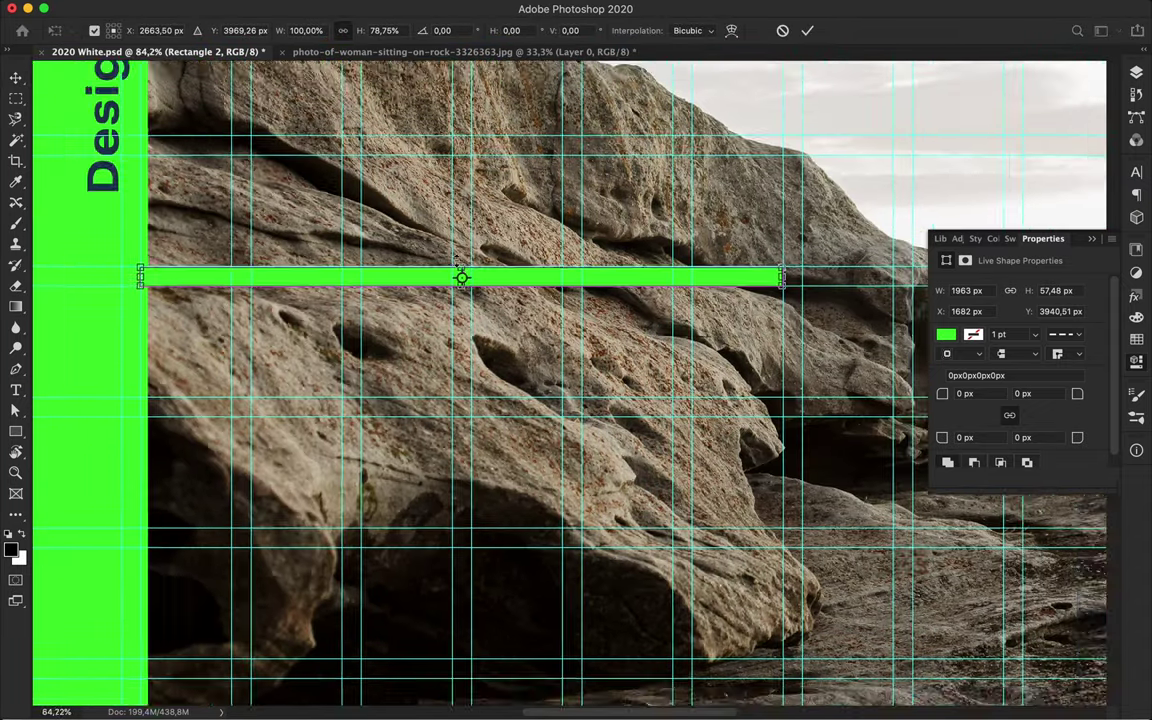
key(Return)
Check the bar without guides, then stretch it downward over the rocks to a height of 393.98 px.
scroll(535, 315, down, 5)
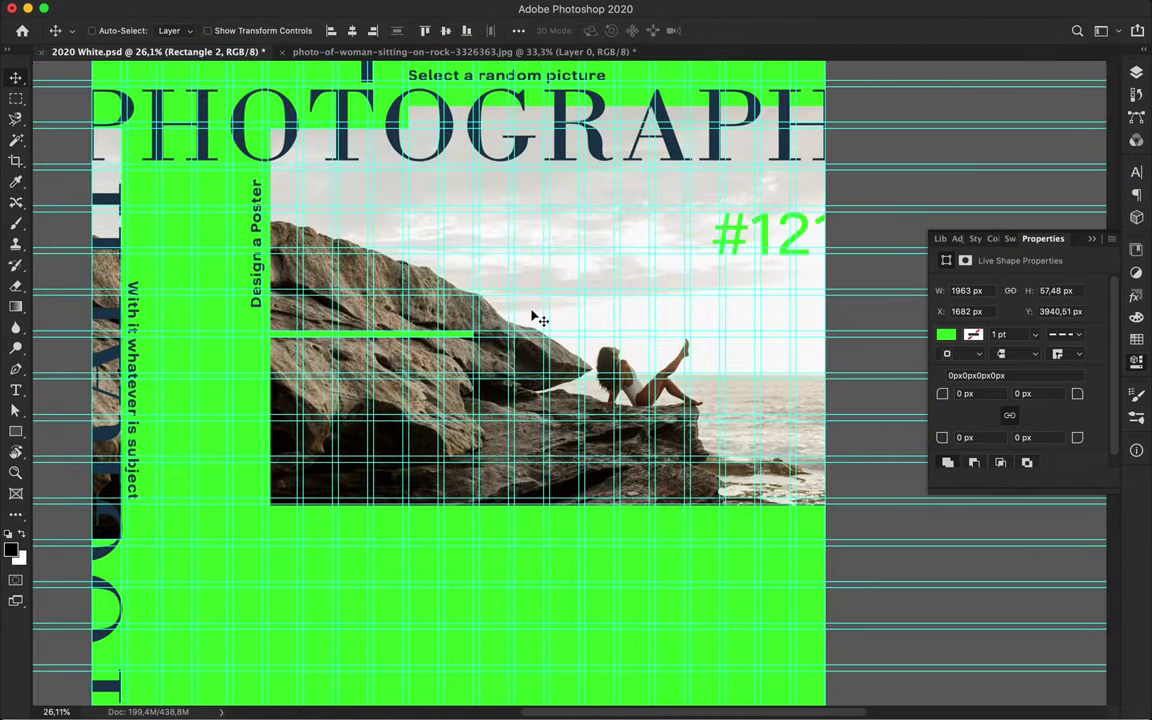
key(ctrl+semicolon)
scroll(538, 318, down, 3)
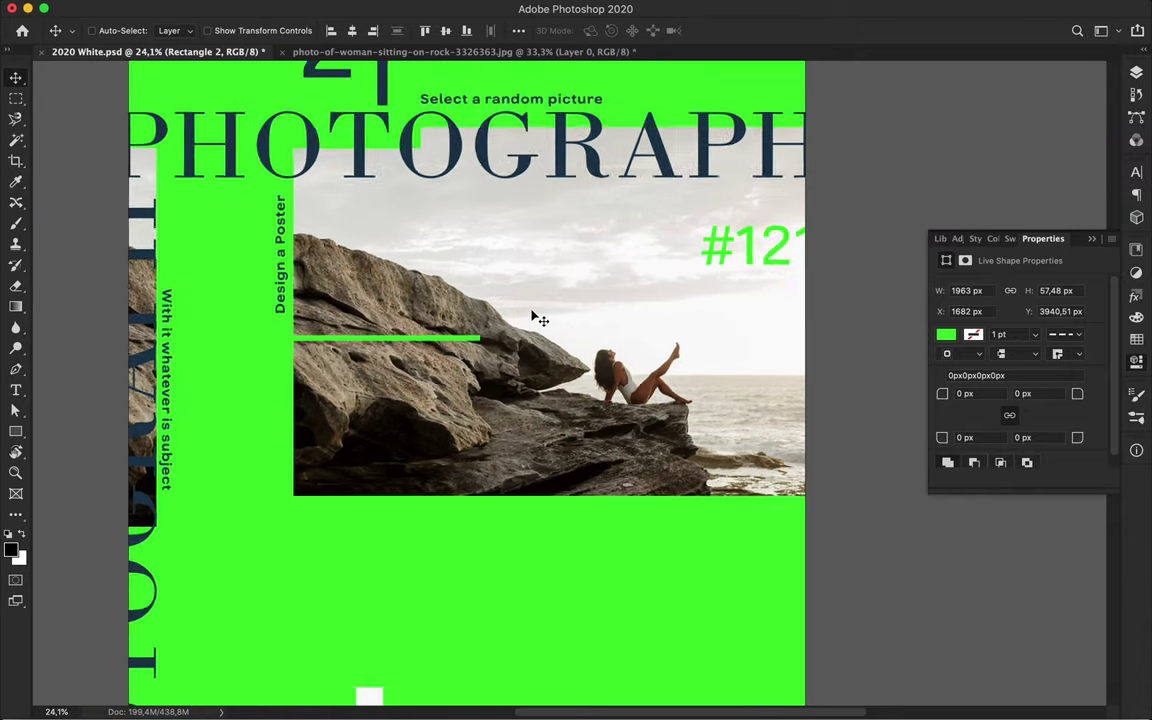
scroll(497, 393, up, 4)
key(ctrl+semicolon)
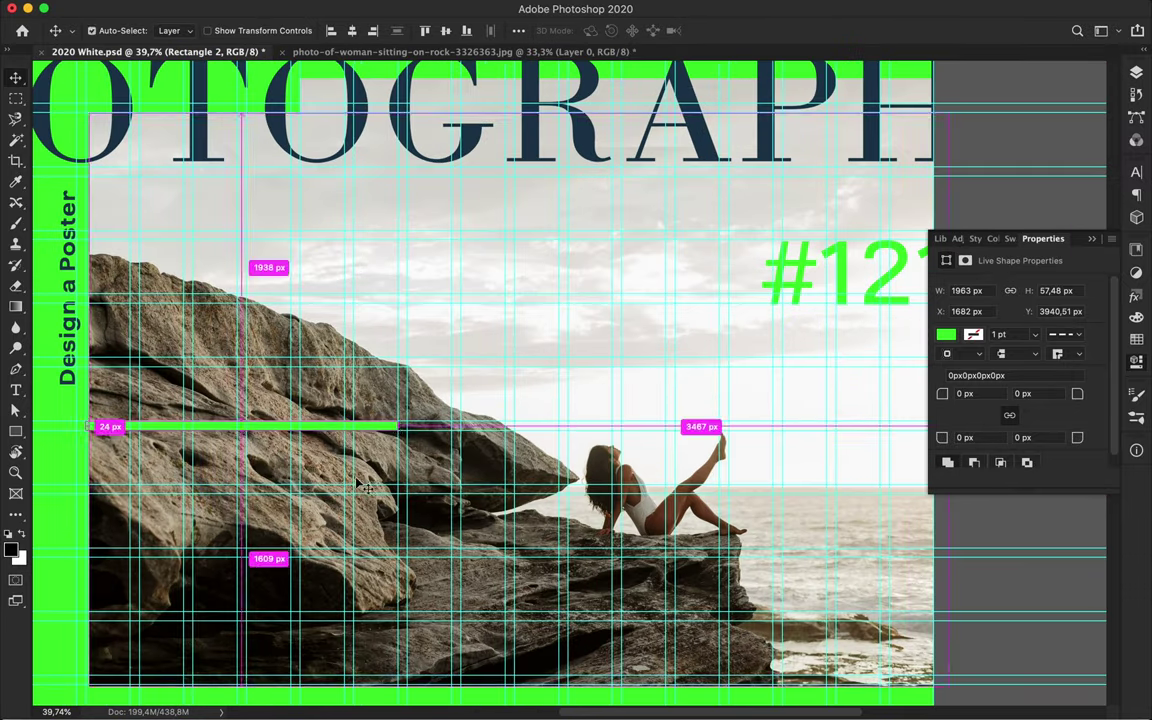
key(ctrl+t)
drag(241, 428, 240, 488)
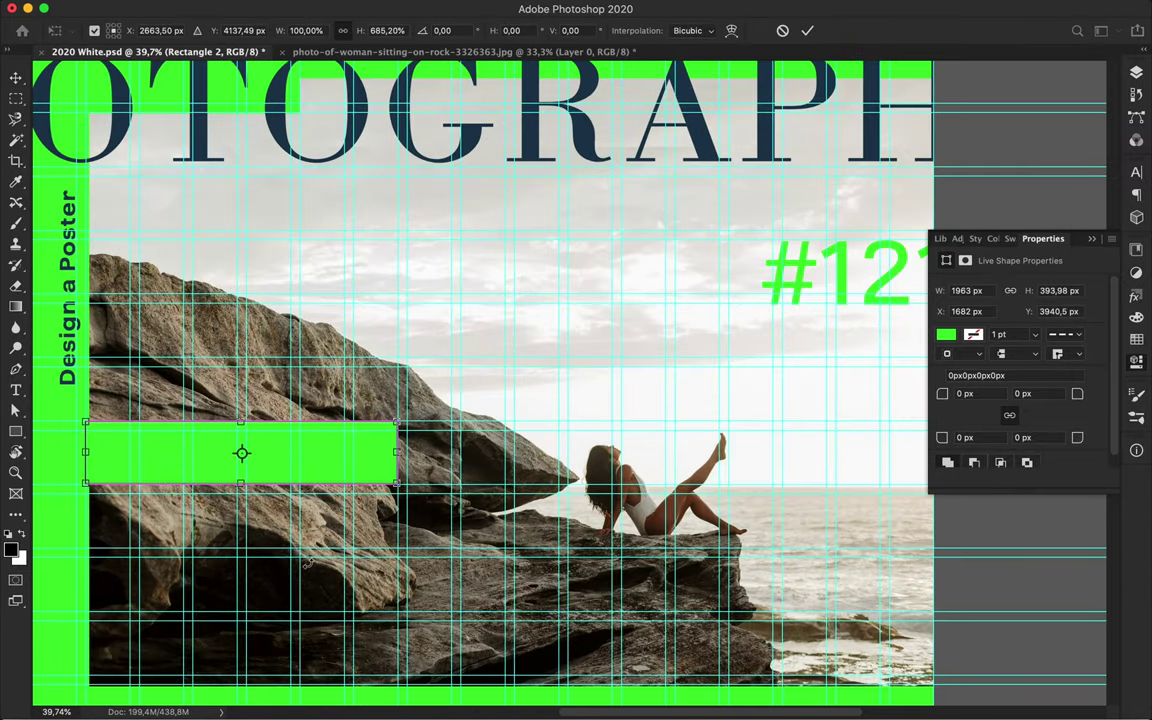
scroll(176, 509, down, 2)
key(Return)
scroll(173, 526, down, 4)
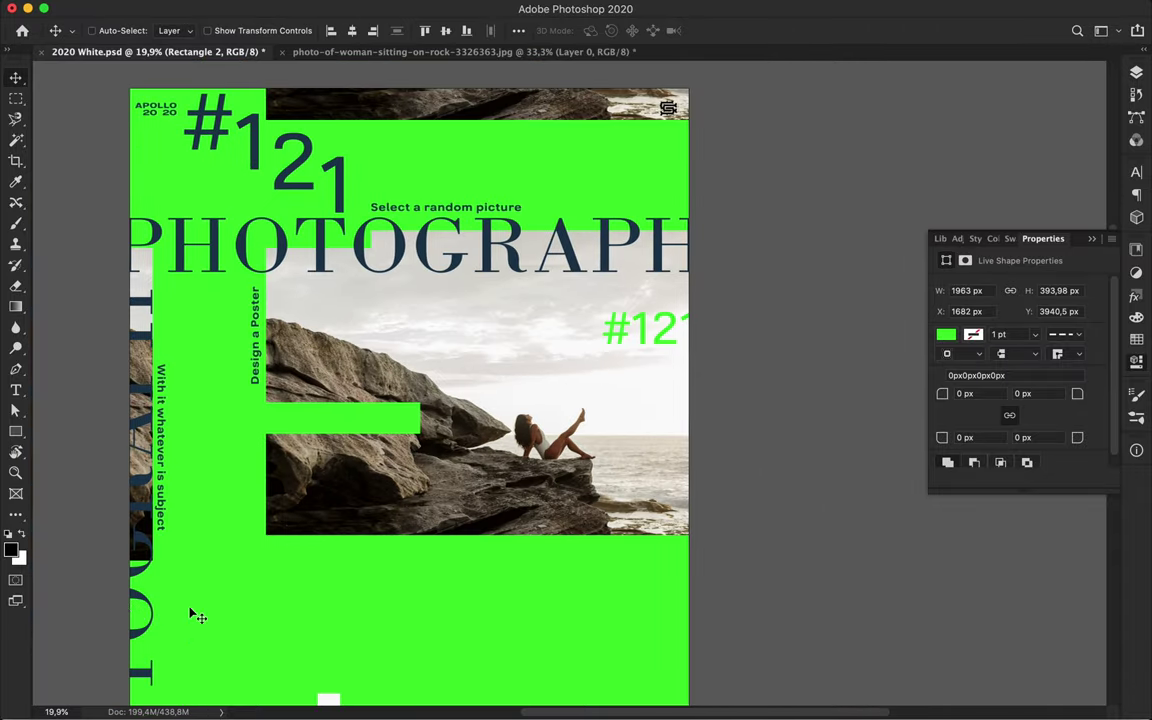
Set the large staggered #121 text's font style to Ext Book.
scroll(190, 622, up, 1)
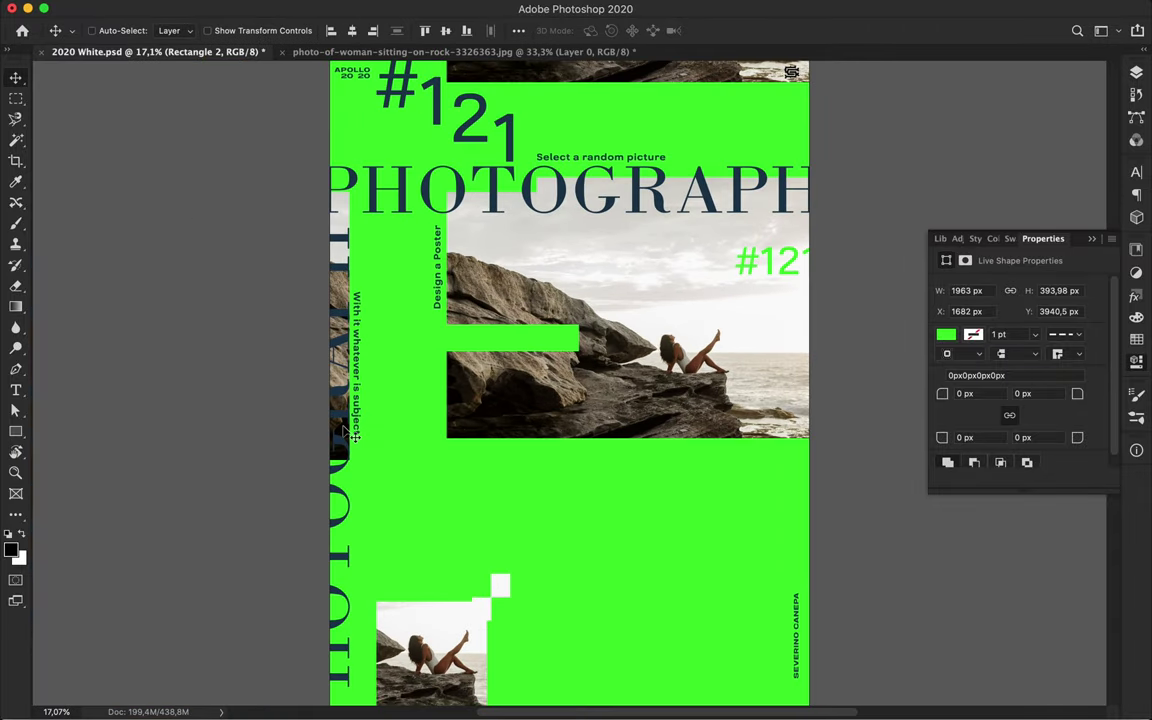
scroll(379, 345, down, 2)
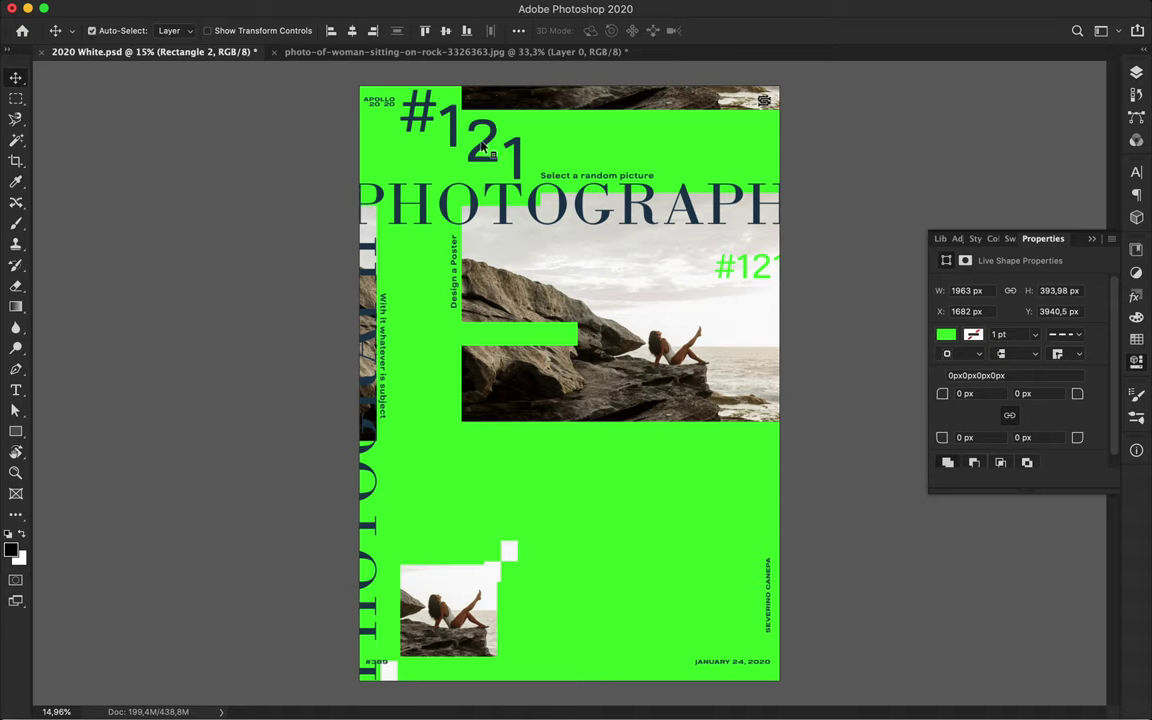
super+click(484, 146)
click(1137, 172)
click(1075, 187)
key(Up)
key(Up)
key(Up)
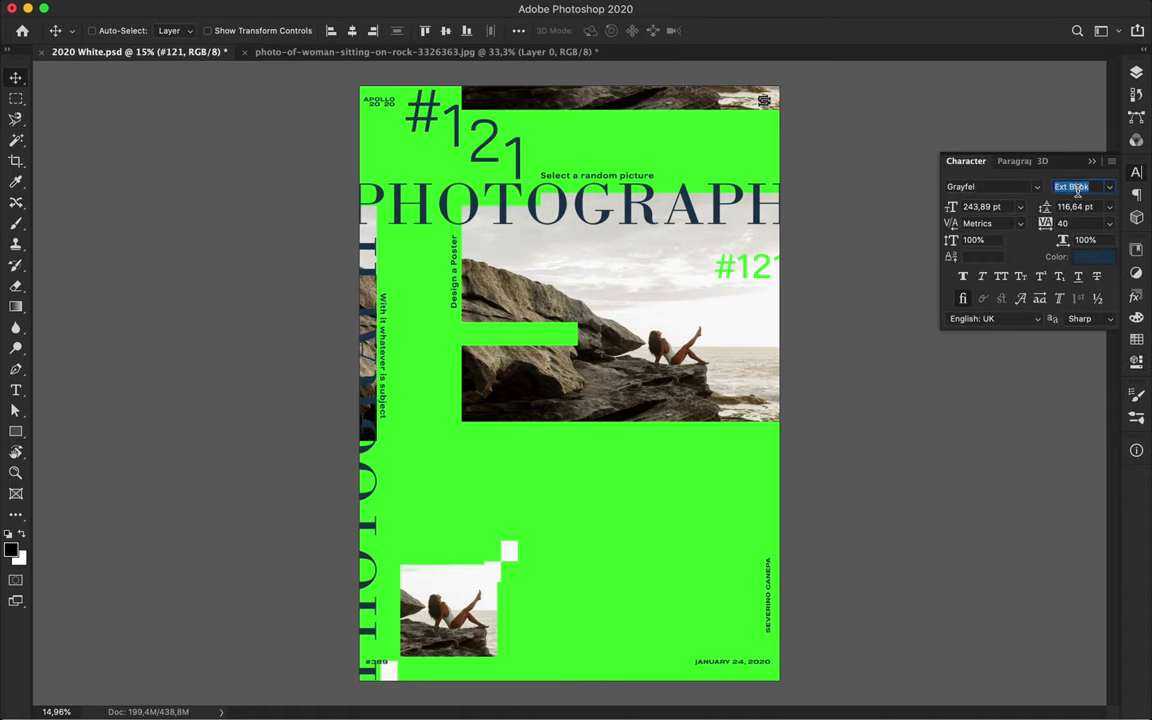
Cut the word "Select" out of the "Select a random picture" text and paste it as a separate text layer.
scroll(597, 128, up, 2)
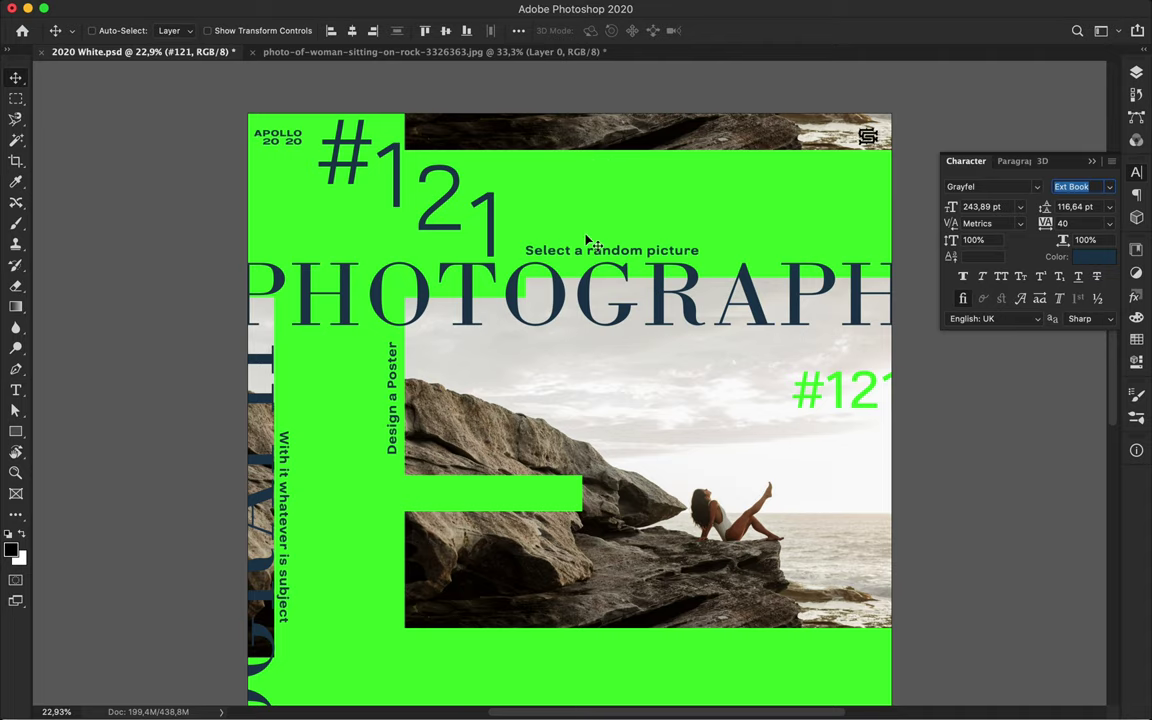
click(16, 78)
scroll(580, 256, up, 4)
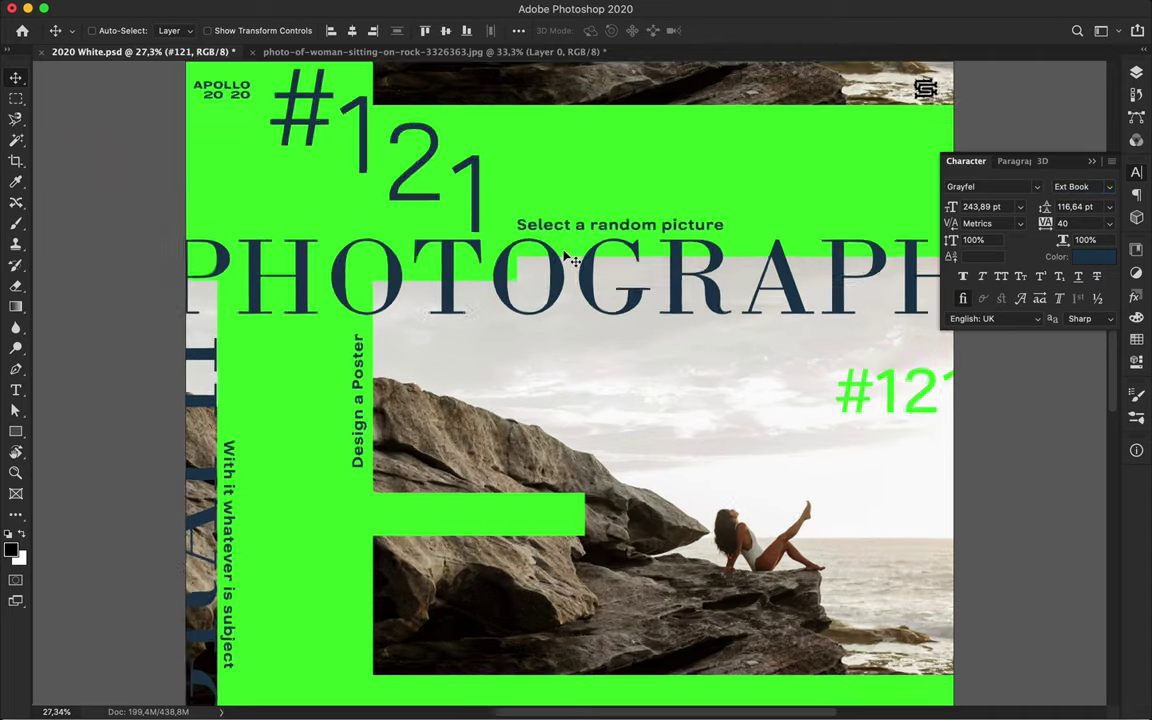
double_click(571, 249)
drag(578, 249, 465, 260)
key(ctrl+c)
key(BackSpace)
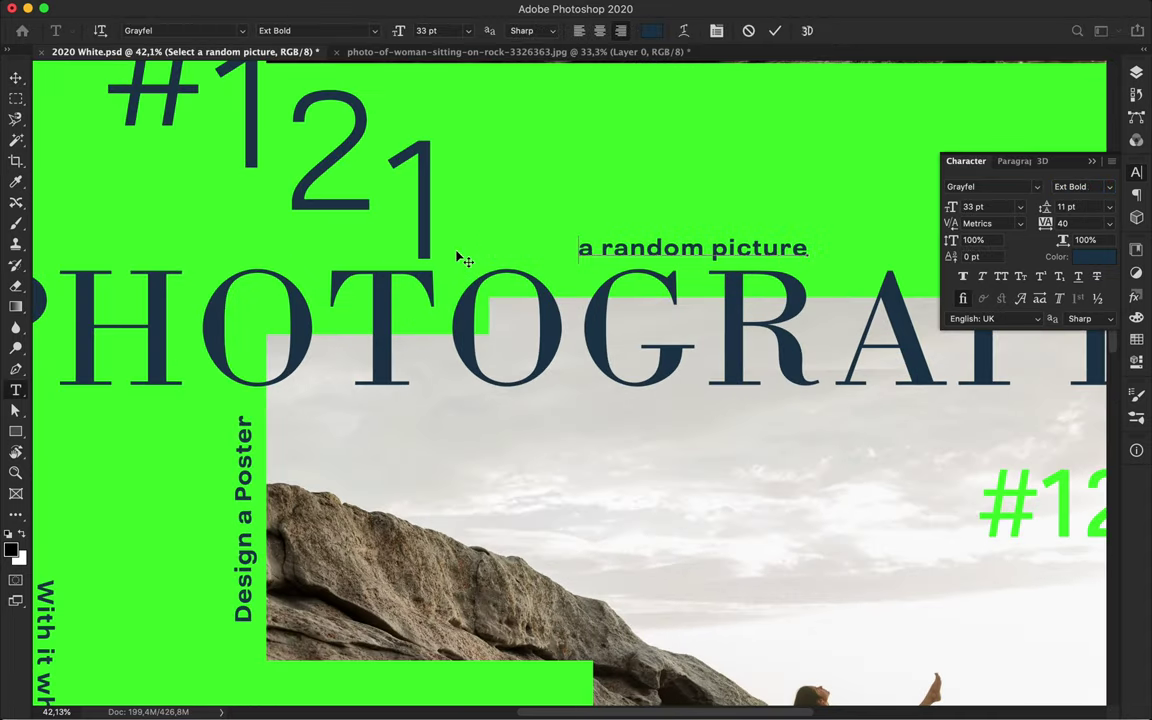
key(ctrl+Return)
click(501, 243)
key(ctrl+v)
key(ctrl+Return)
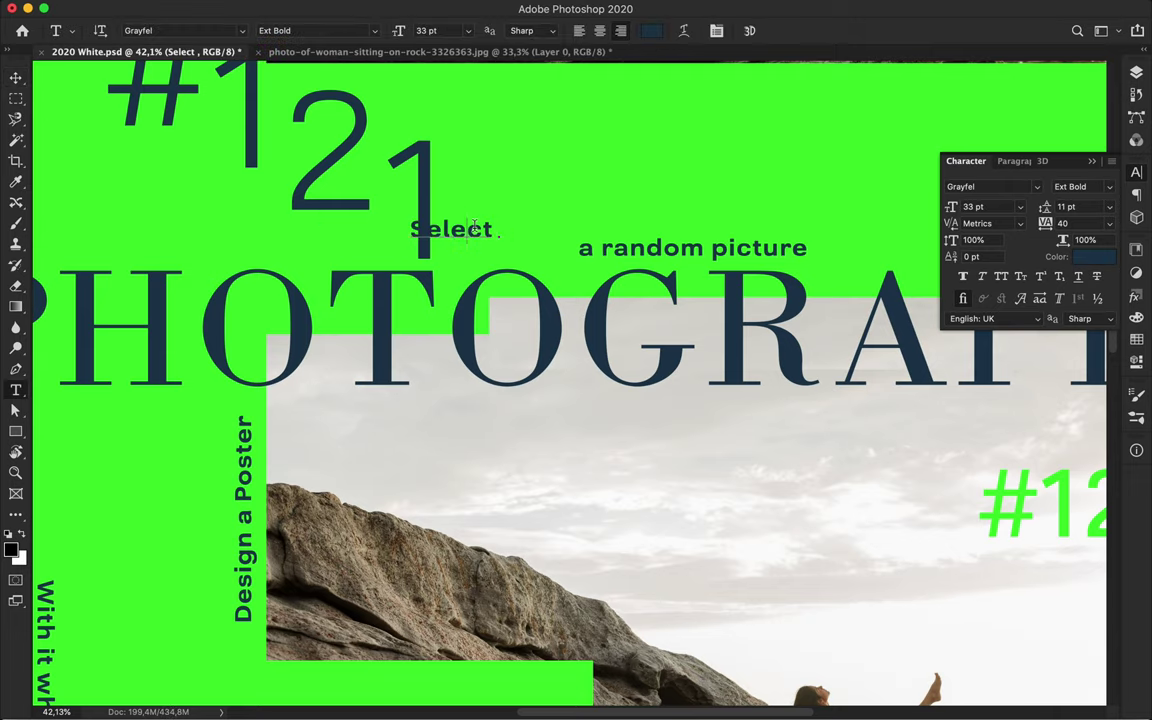
Move the separate "Select" text higher in the green area, then delete it.
key(v)
drag(474, 232, 563, 189)
key(ctrl+t)
key(Return)
key(Delete)
Retype "Select" before "a random picture" and break the text into three lines: Select, a random, picture.
key(t)
click(605, 240)
click(579, 247)
text(Select)
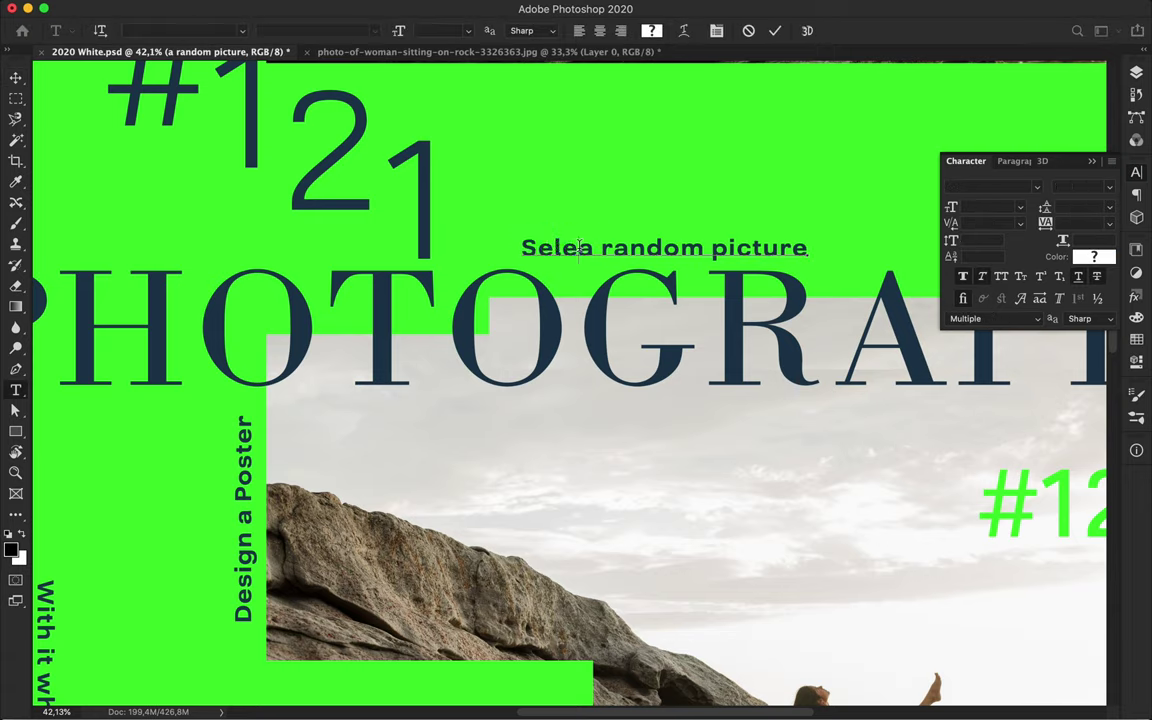
key(Return)
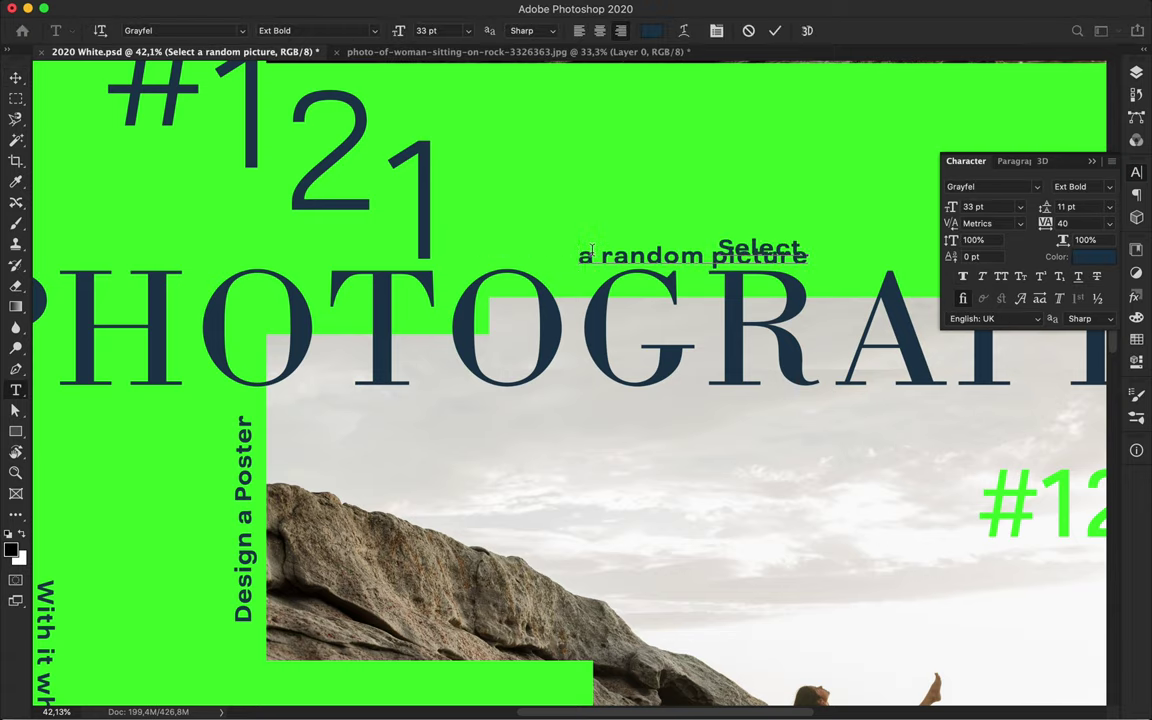
click(714, 257)
key(Return)
key(super+Return)
Set the three-line text's leading to 31 pt and align it left.
key(v)
click(1089, 207)
key(shift+Up)
key(shift+Up)
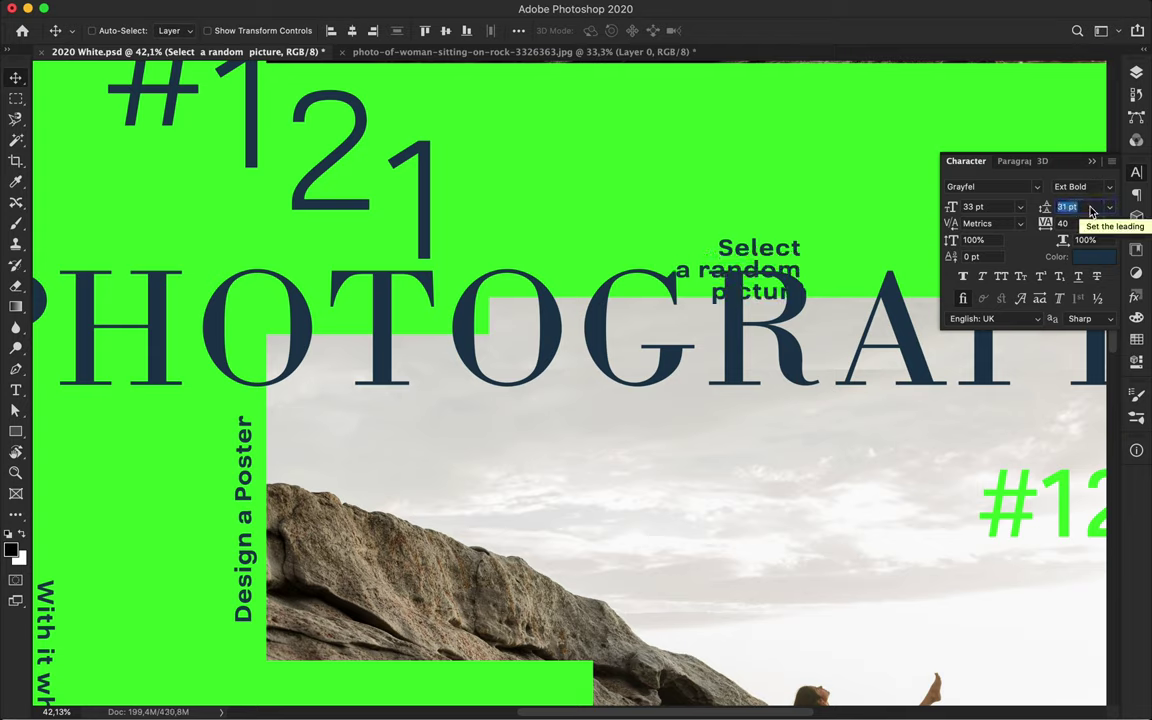
click(1013, 163)
click(964, 188)
Rotate the three-line text to read vertically upward and place it above the G of the PHOTOGRAPH heading.
key(super+t)
drag(788, 221, 803, 349)
key(Return)
drag(883, 246, 634, 175)
Show the guides and shift the large staggered #121 text slightly up and to the right.
key(ctrl+apostrophe)
scroll(434, 180, up, 2)
super+click(436, 205)
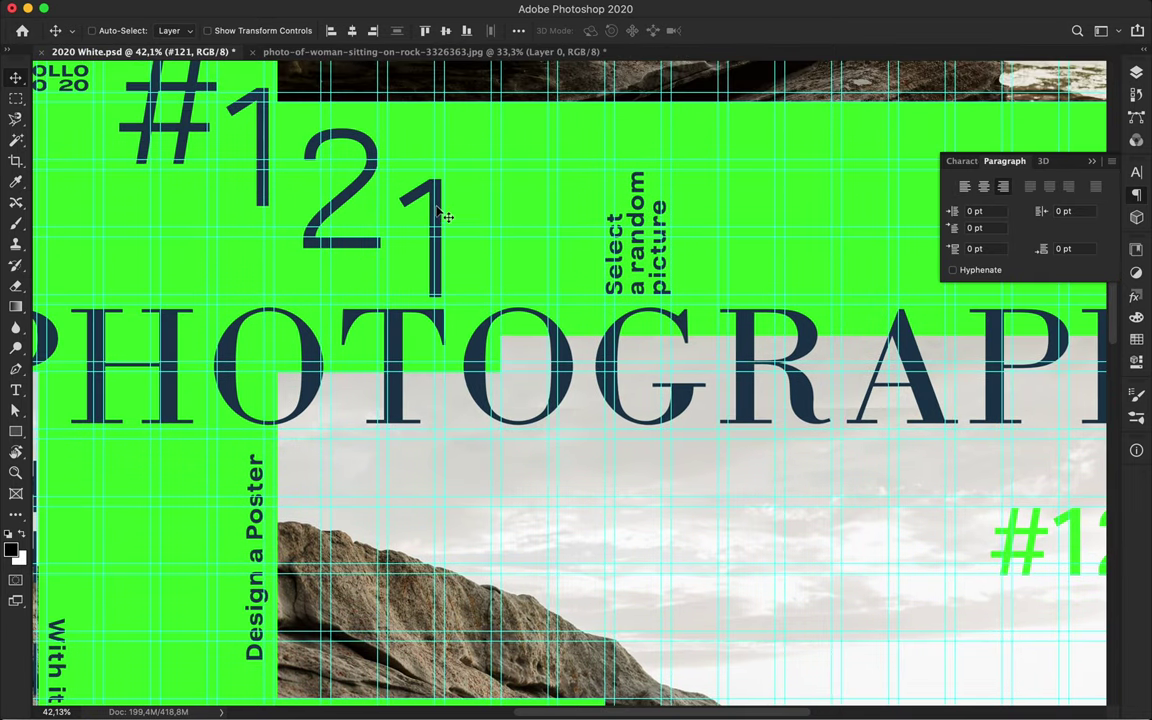
drag(437, 213, 440, 210)
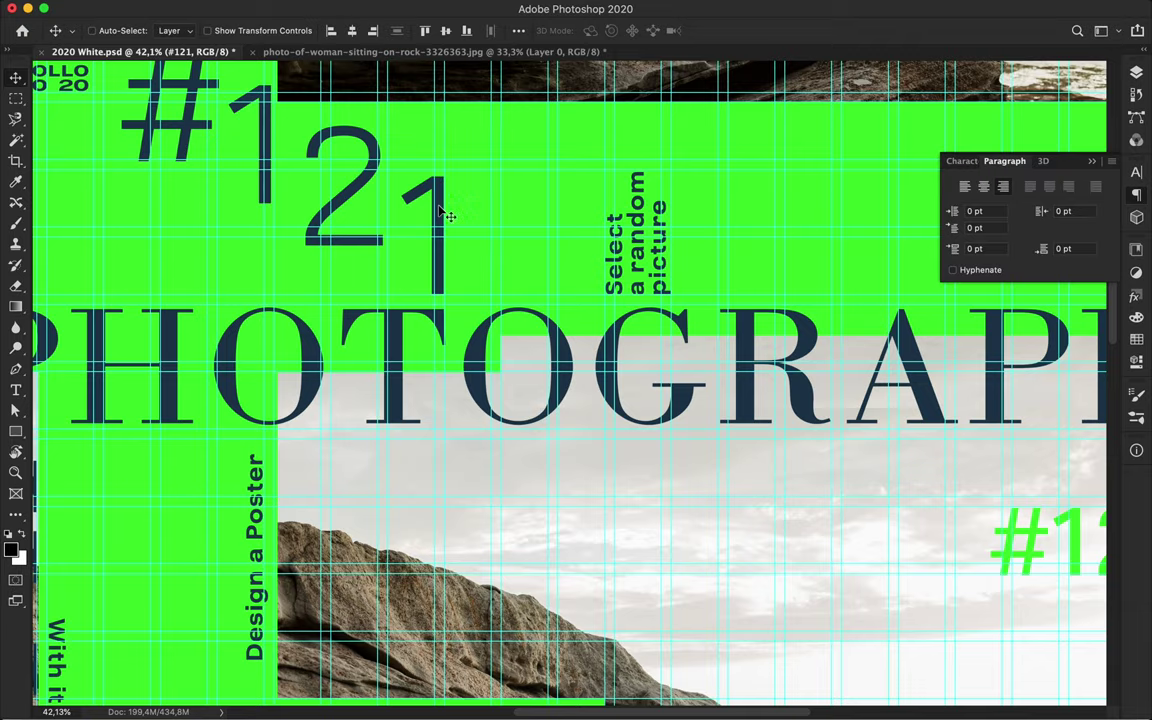
Duplicate the horizontal PHOTOGRAPH heading slightly down and to the right, and recolour the copy in the poster's bright green.
scroll(602, 240, down, 2)
scroll(602, 240, left, 2)
scroll(605, 242, down, 5)
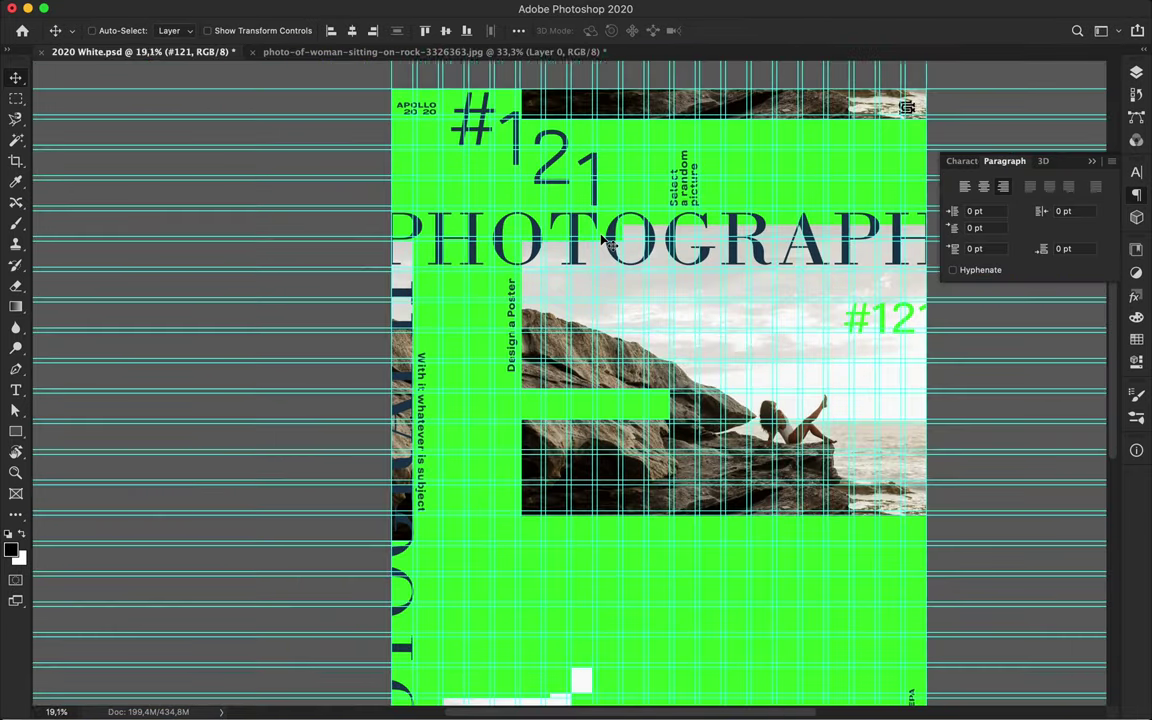
scroll(603, 242, down, 2)
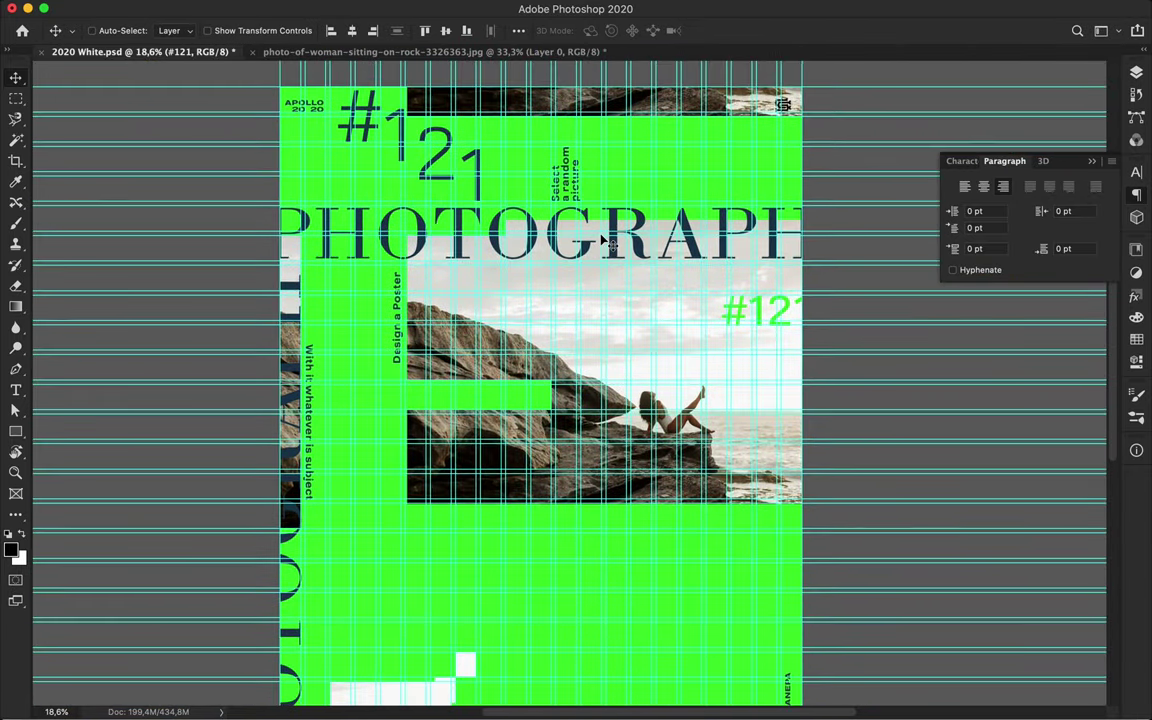
scroll(605, 242, down, 1)
scroll(621, 233, up, 1)
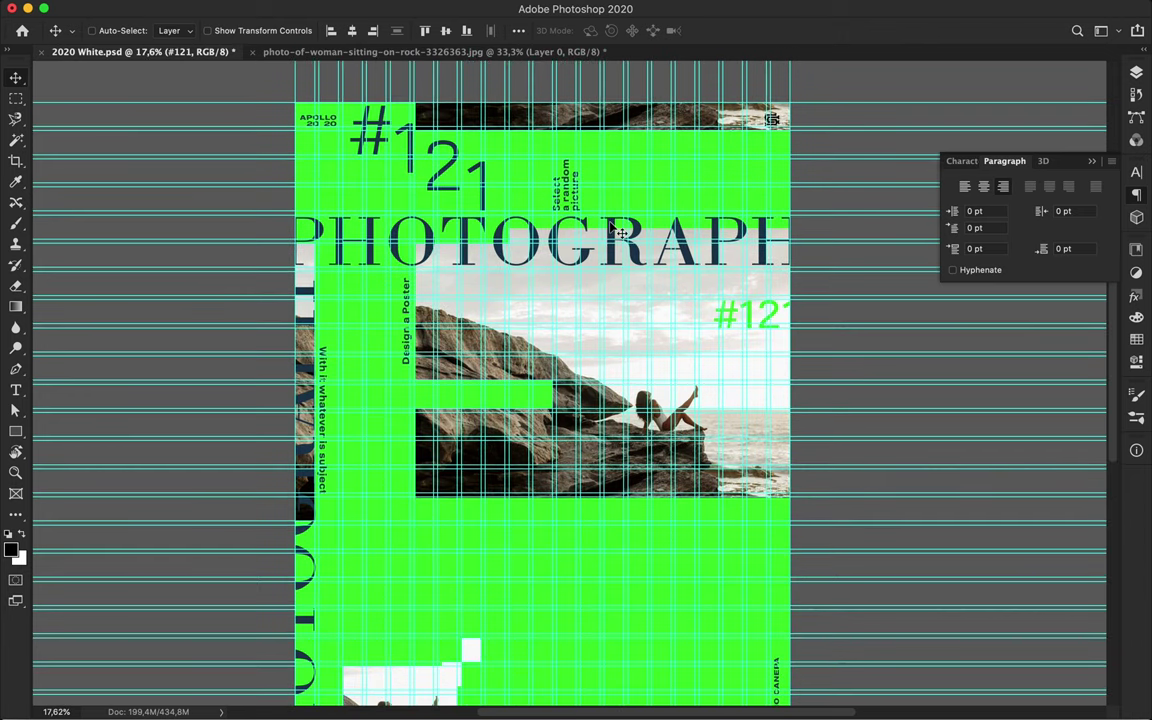
drag(621, 233, 640, 260)
double_click(640, 258)
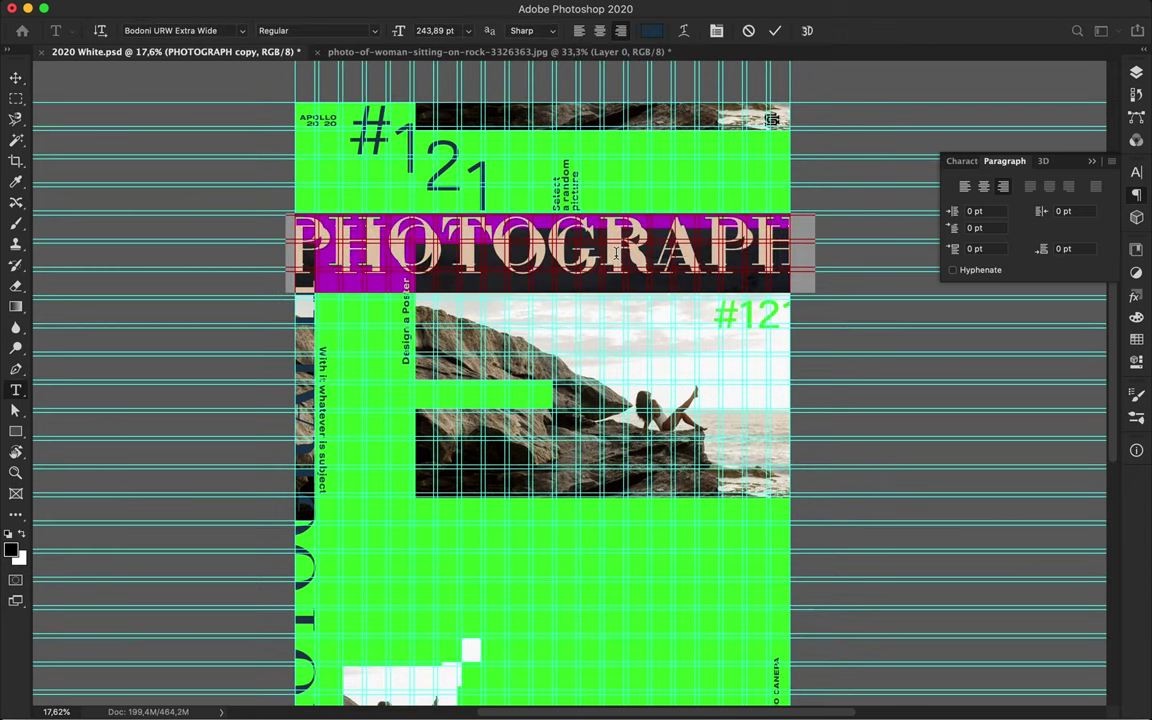
click(650, 33)
click(634, 171)
click(1051, 41)
text(v)
key(super+z)
click(738, 178)
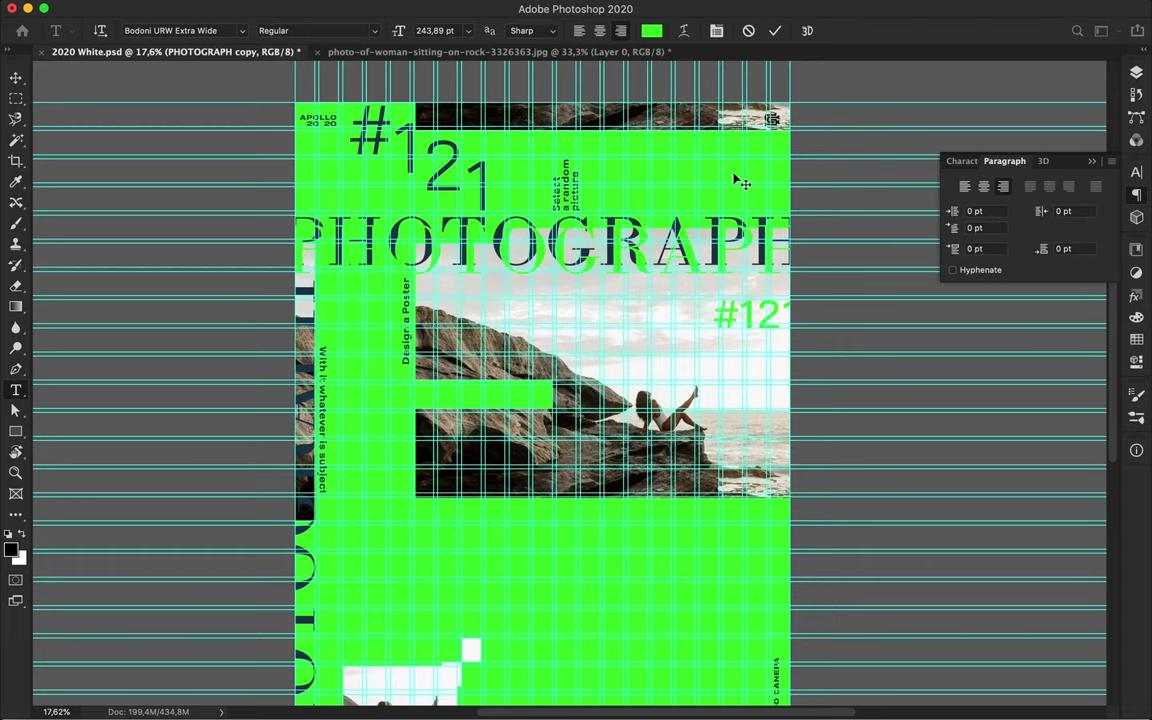
Place the green PHOTOGRAPH copy beneath the other headings in the layer order, hide the guides and shift it slightly up.
click(1139, 76)
drag(990, 392, 1000, 442)
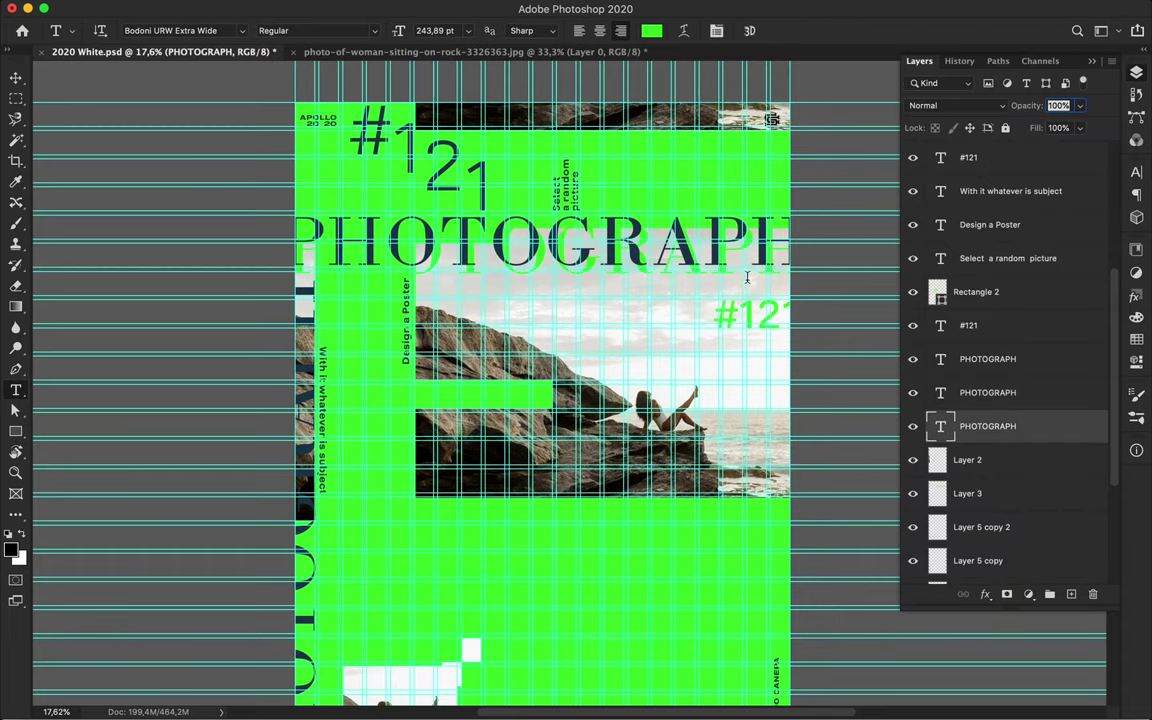
key(v)
key(super+semicolon)
scroll(566, 239, up, 5)
drag(524, 194, 524, 178)
scroll(528, 161, down, 3)
scroll(489, 127, down, 2)
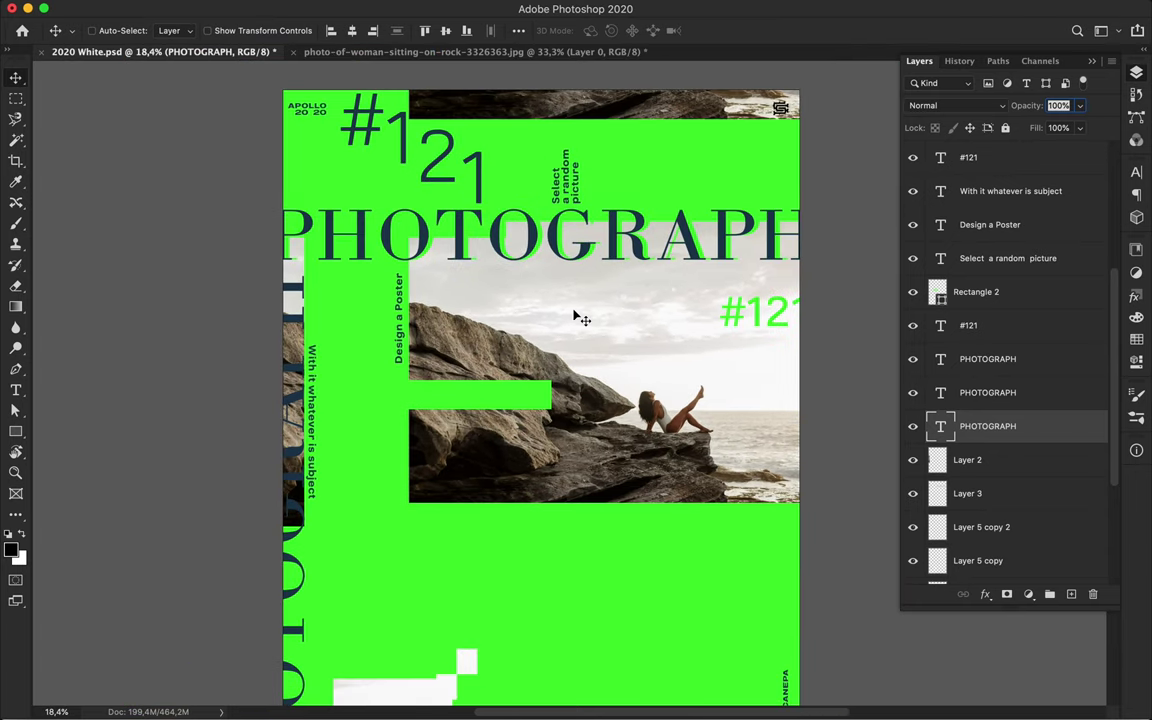
Move the green PHOTOGRAPH heading down so it overlaps the lower edge of the main photo.
drag(592, 232, 594, 494)
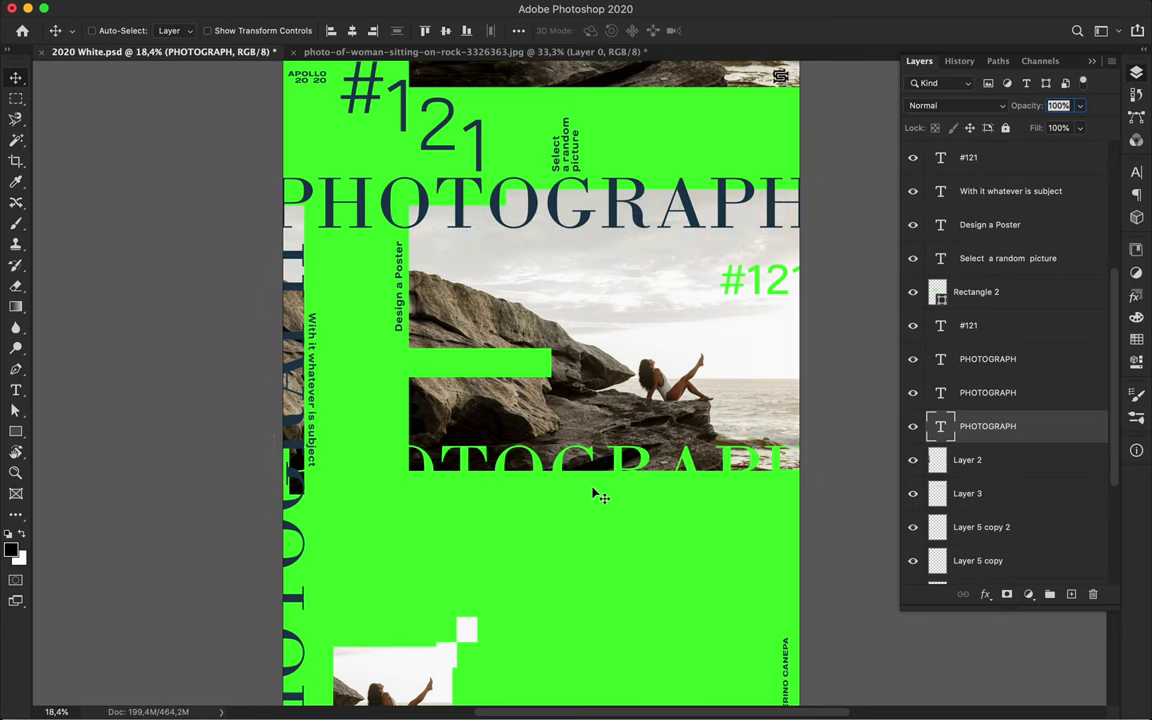
scroll(578, 470, down, 1)
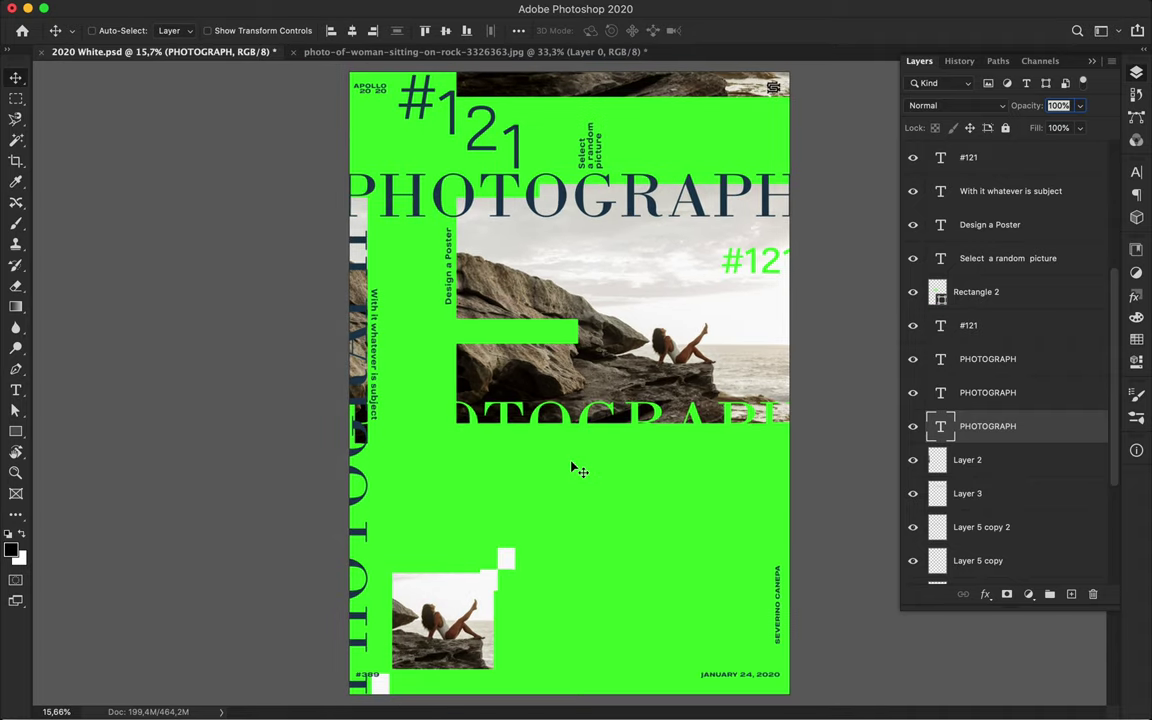
click(831, 10)
click(836, 45)
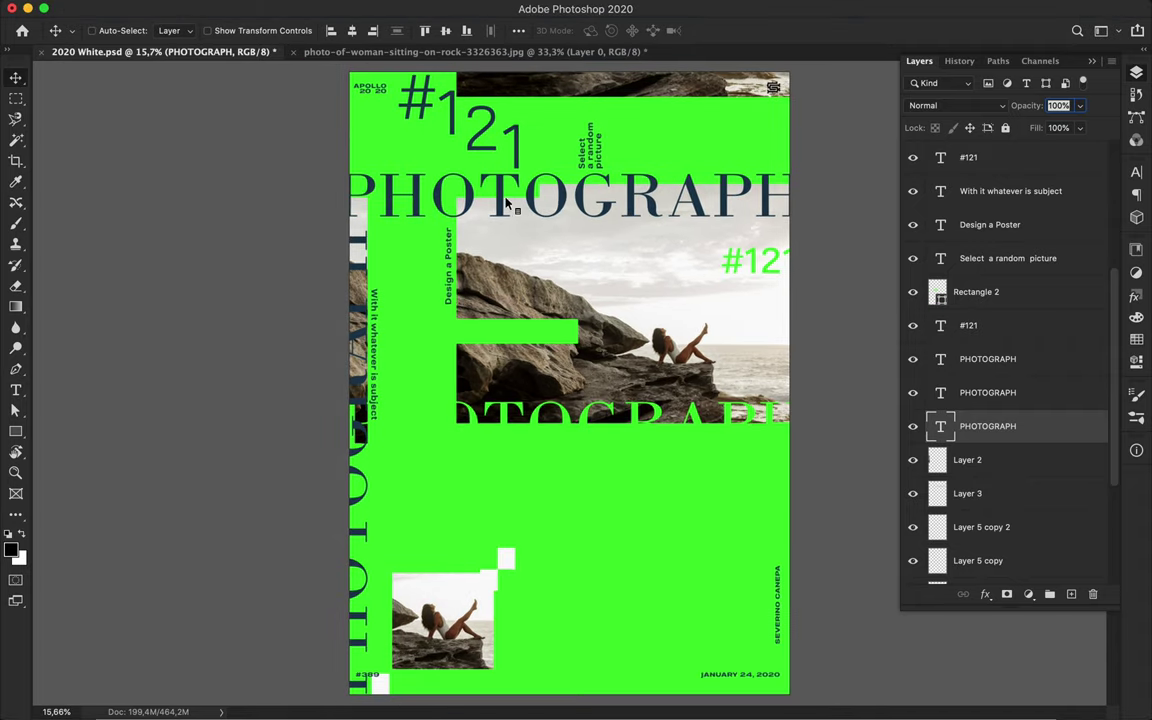
Shift the dark horizontal PHOTOGRAPH heading right and the vertical one down so both run off the poster's edges.
super+click(501, 198)
drag(501, 198, 597, 203)
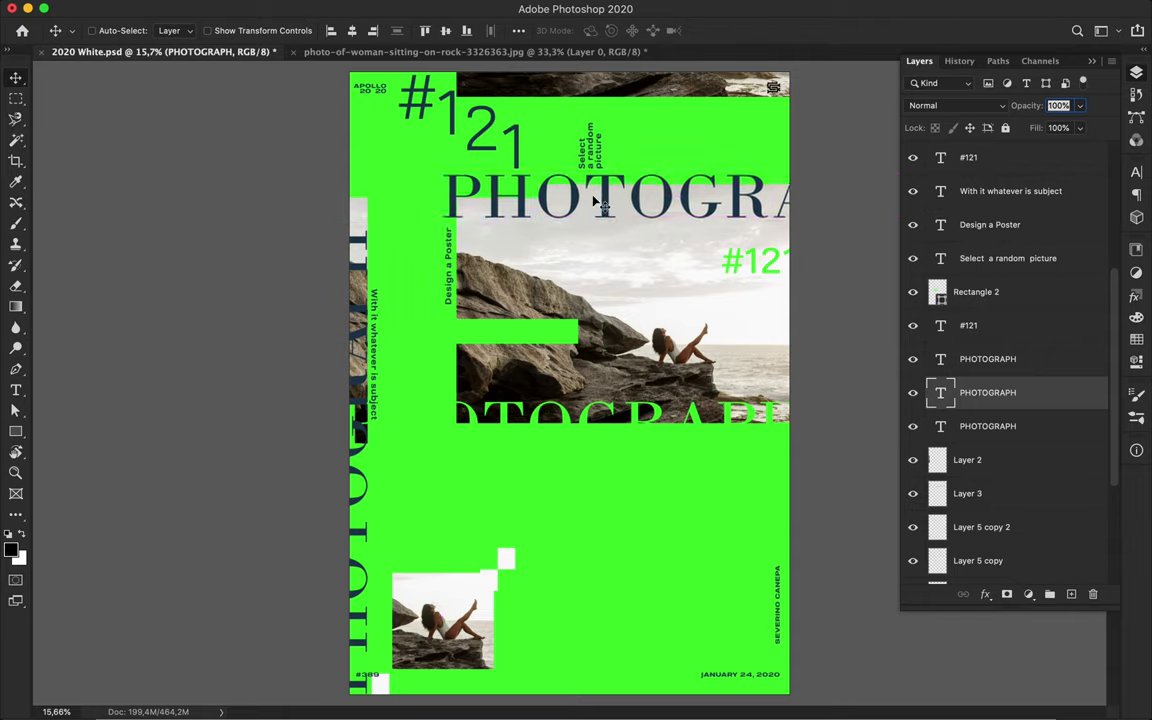
drag(340, 437, 364, 555)
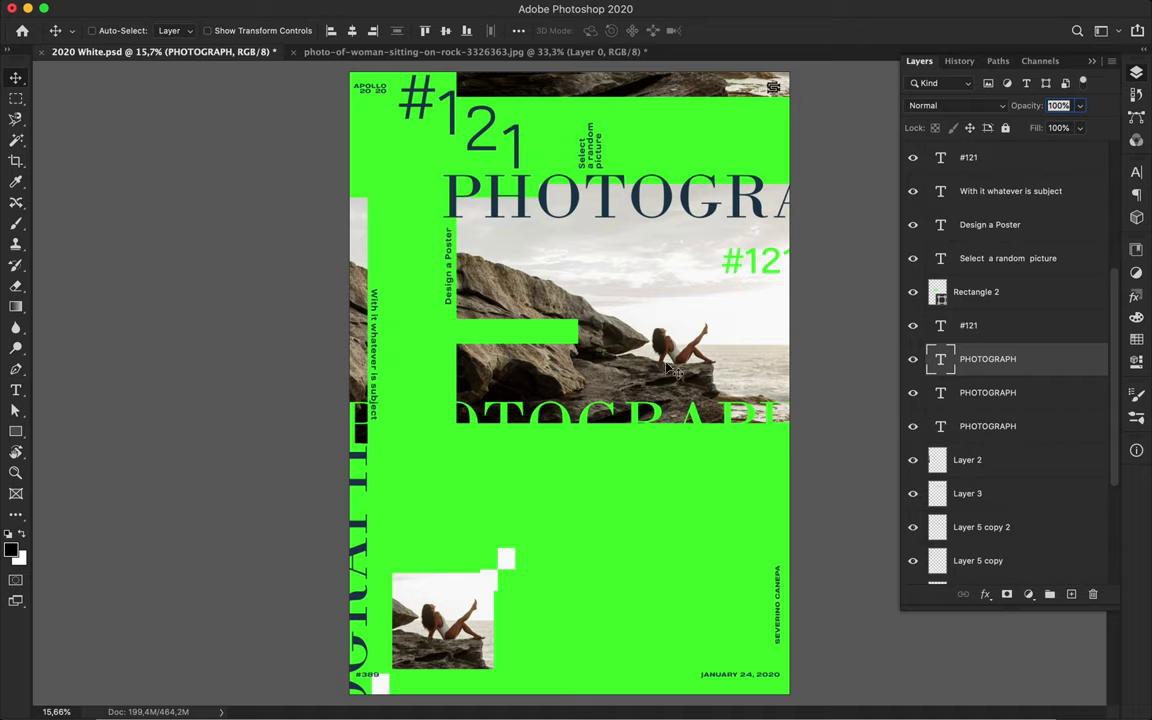
Copy a thin full-width strip of the main photo to a new layer and place it just below the photo's lower edge.
key(m)
super+click(563, 351)
drag(450, 354, 861, 358)
key(ctrl+j)
key(v)
drag(688, 357, 692, 434)
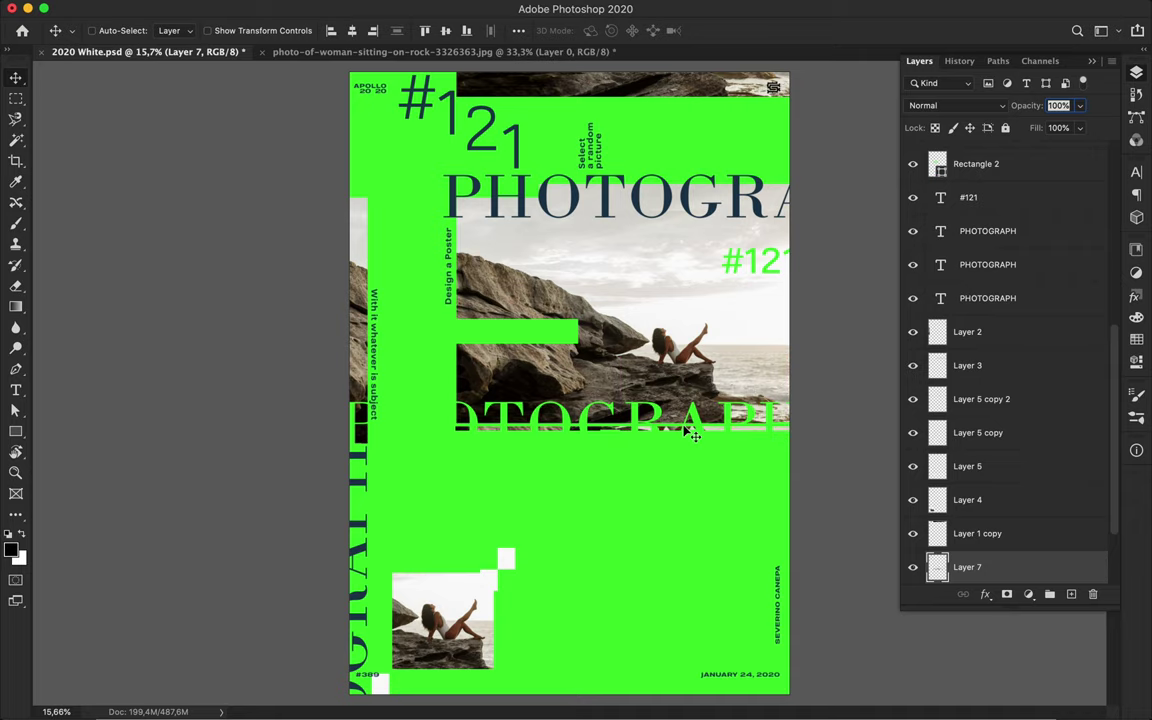
scroll(510, 432, up, 5)
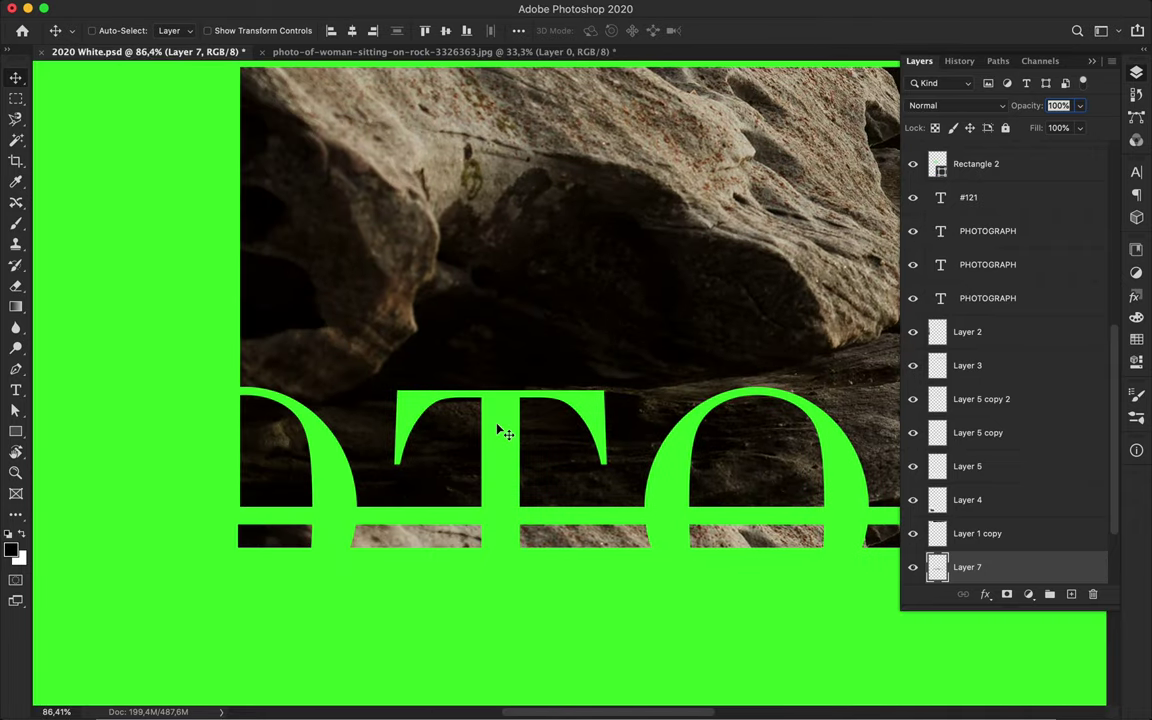
scroll(497, 425, down, 5)
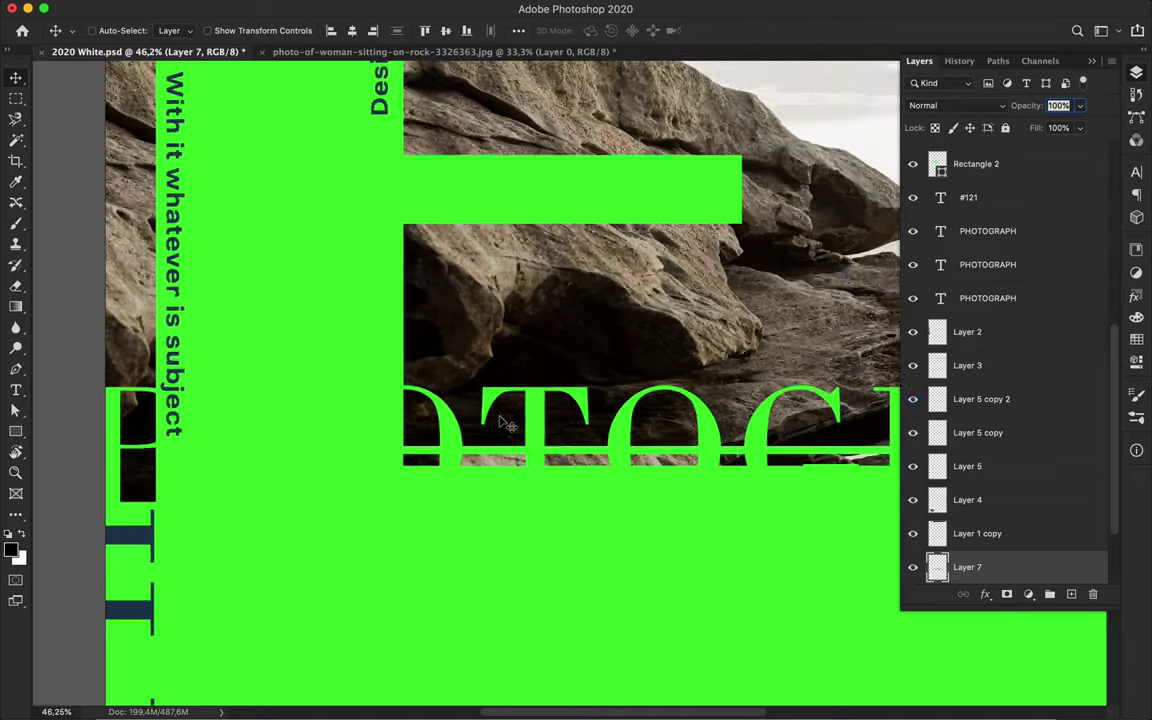
scroll(508, 426, down, 3)
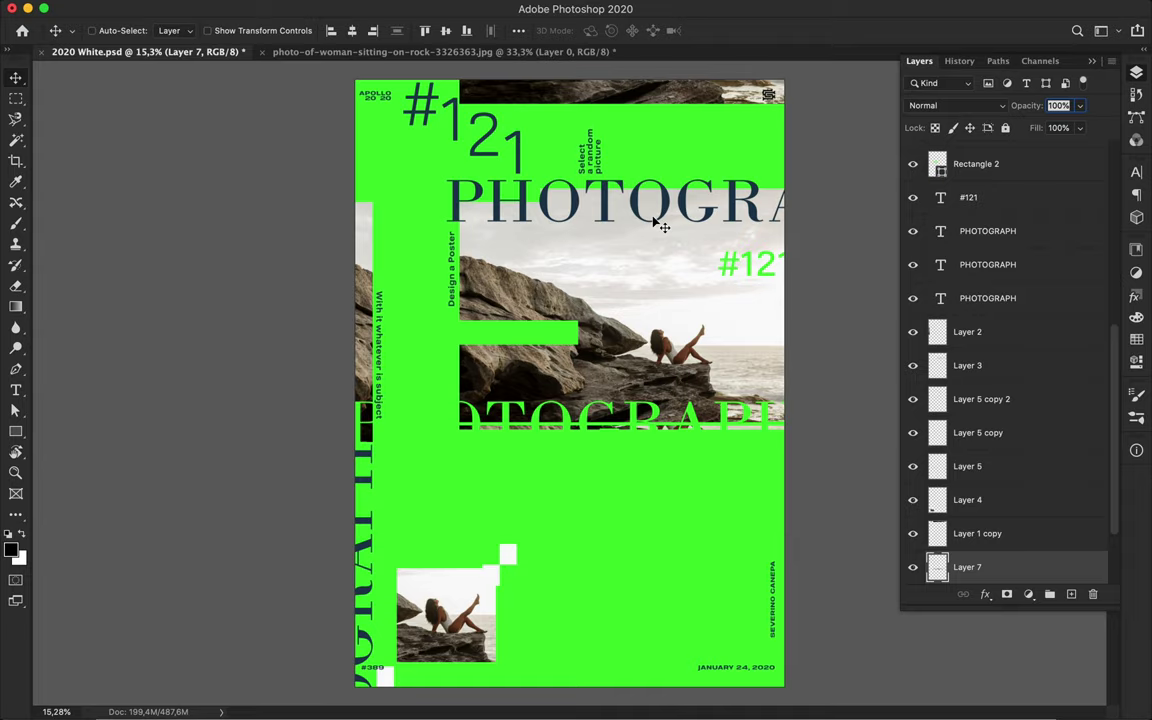
Try to recolour the logo in the poster's upper corner with the bright green sampled from the background.
scroll(620, 280, up, 2)
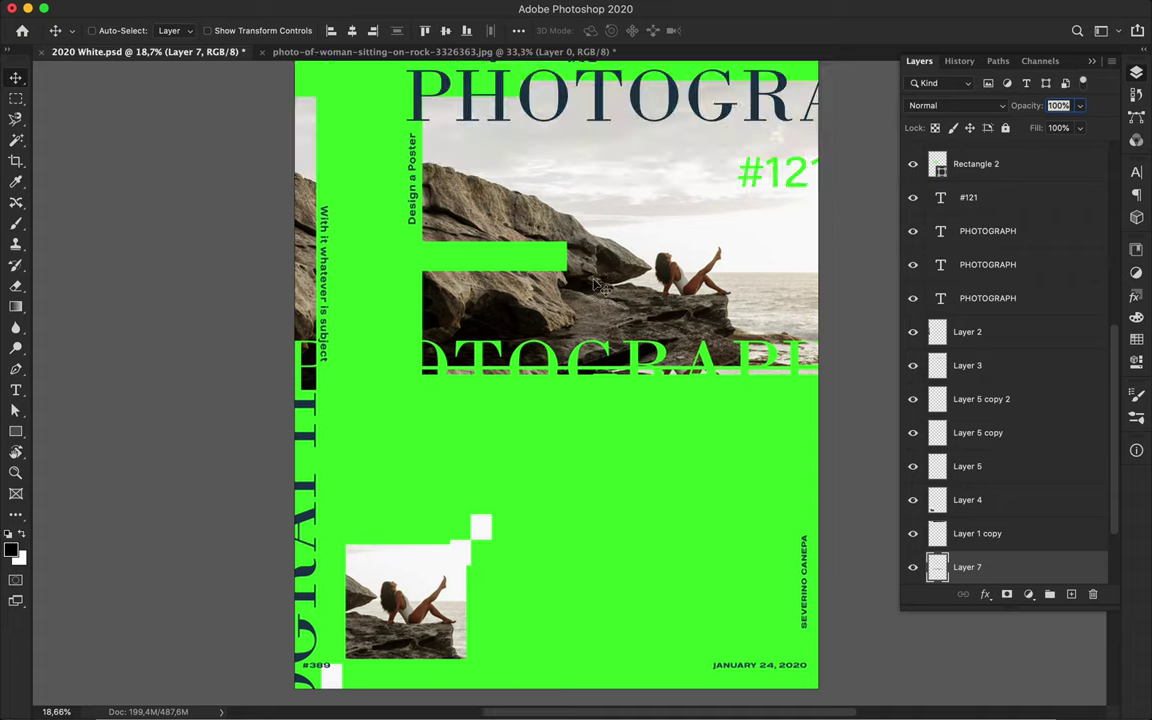
scroll(597, 287, up, 2)
scroll(597, 287, down, 1)
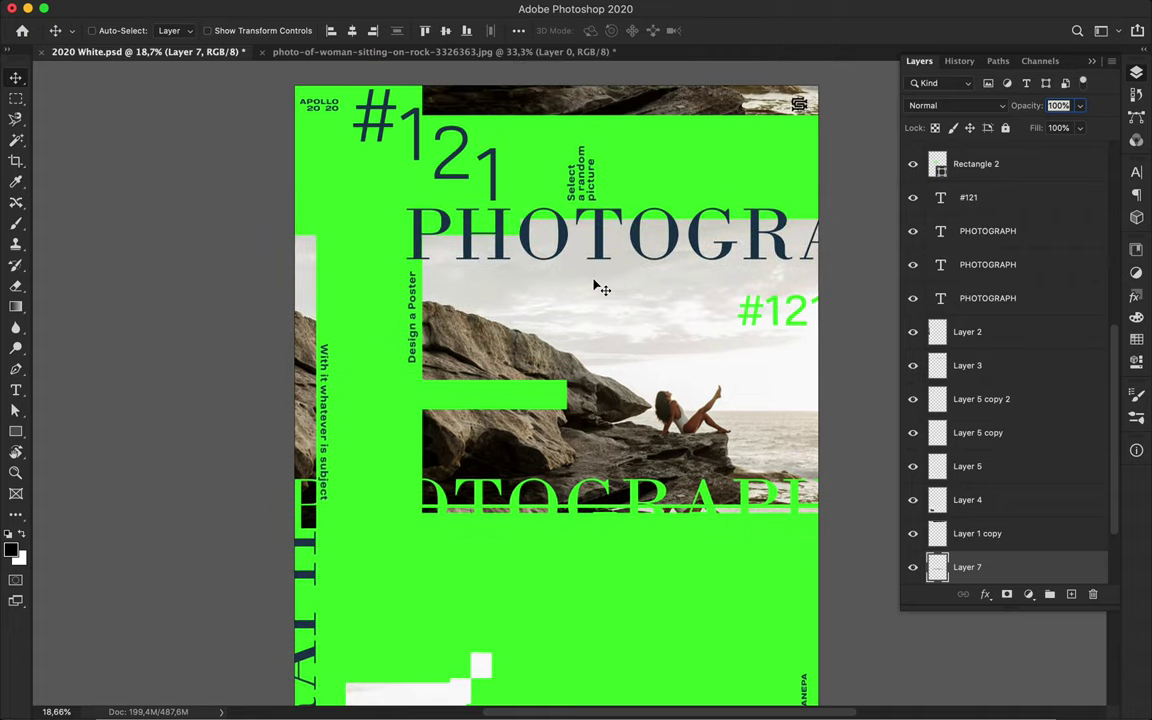
super+click(801, 105)
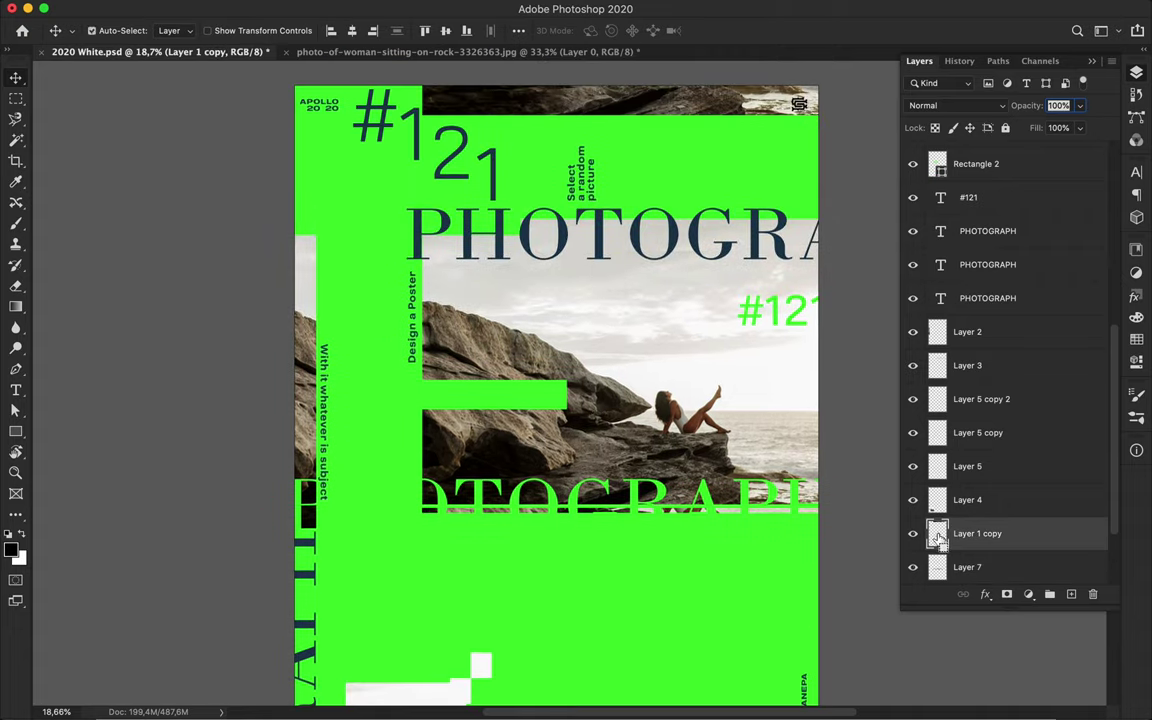
scroll(846, 130, up, 4)
scroll(846, 130, up, 5)
super+click(820, 199)
super+click(948, 165)
key(b)
alt+click(632, 301)
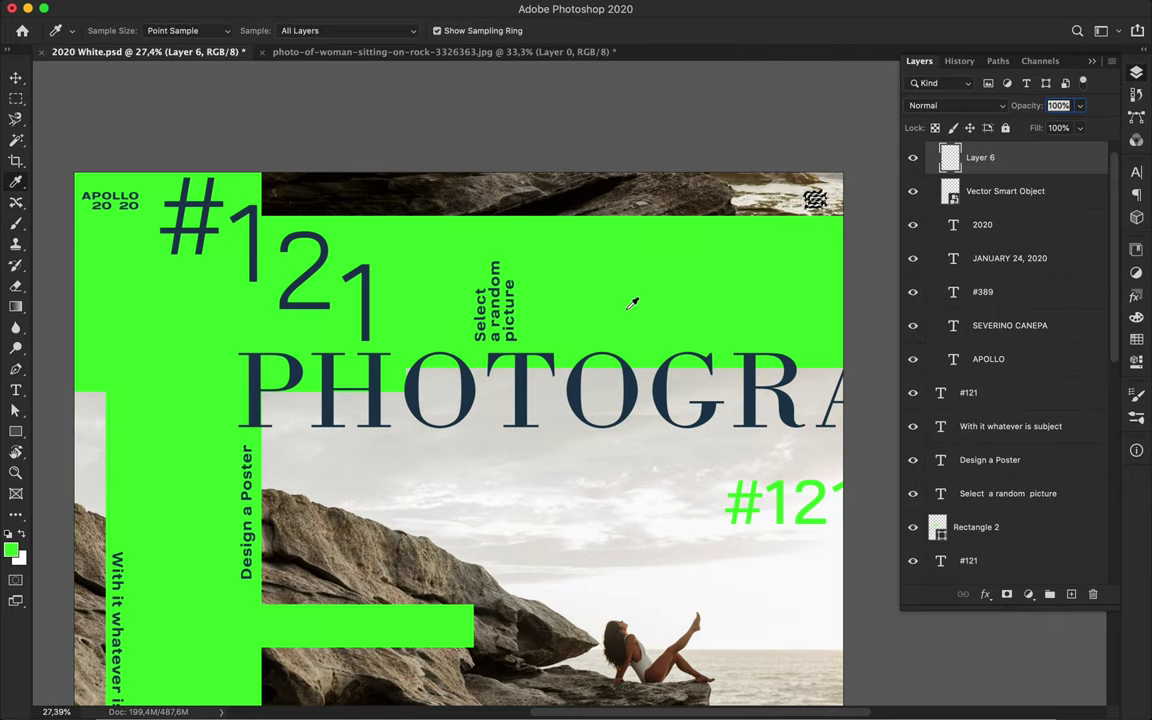
key(v)
key(m)
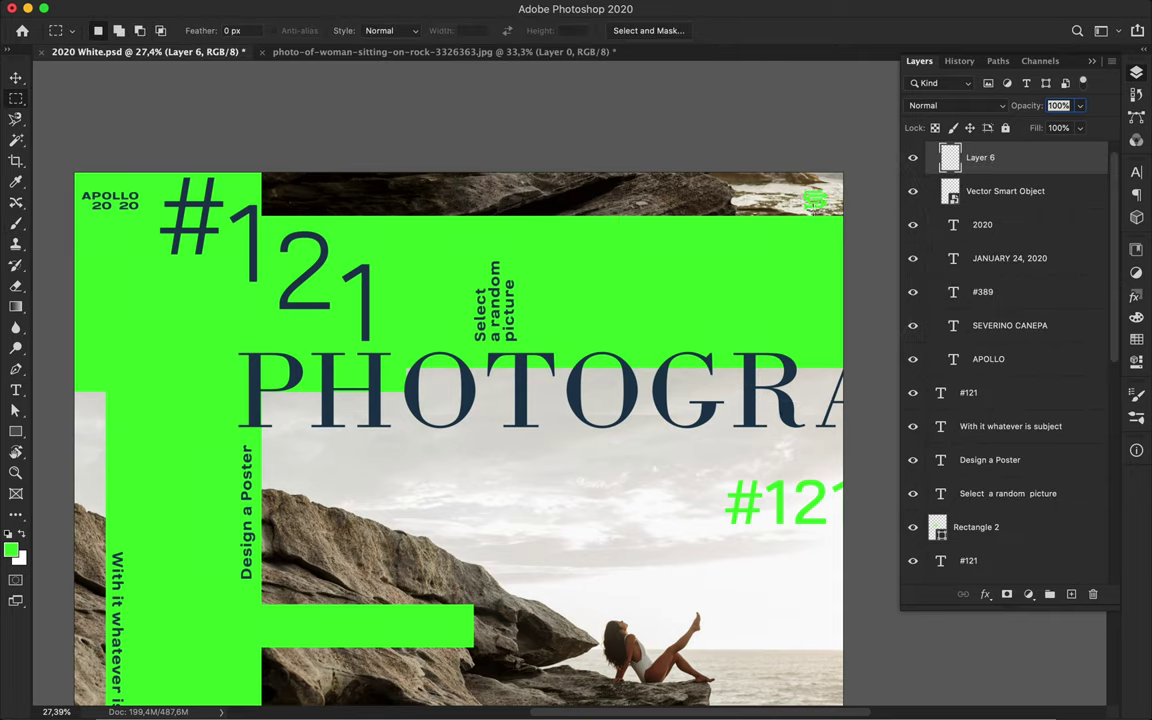
key(v)
scroll(725, 252, down, 5)
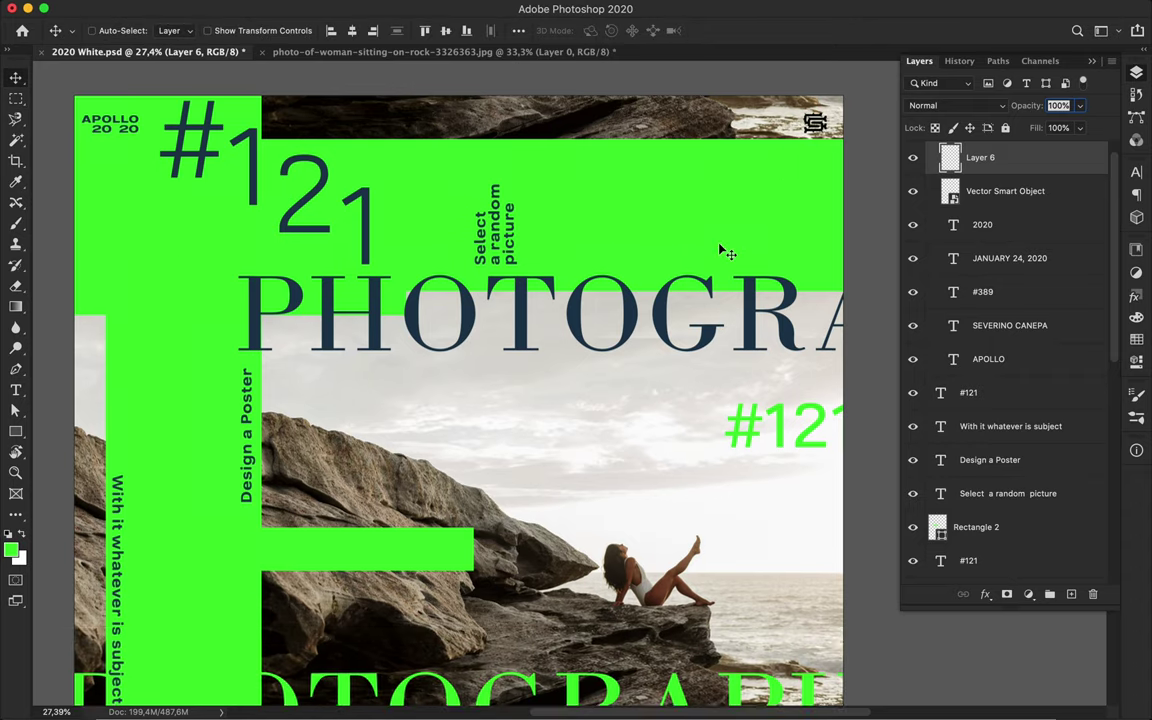
Review the whole poster composition in full-screen view.
scroll(728, 259, down, 1)
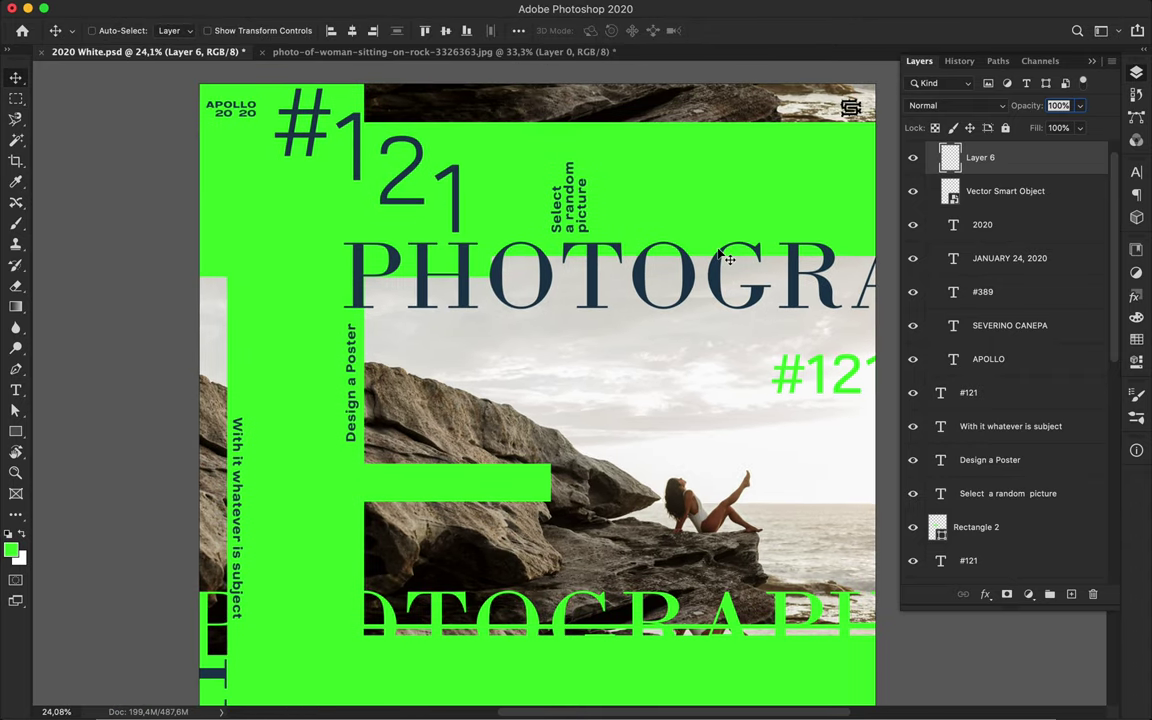
scroll(460, 208, down, 4)
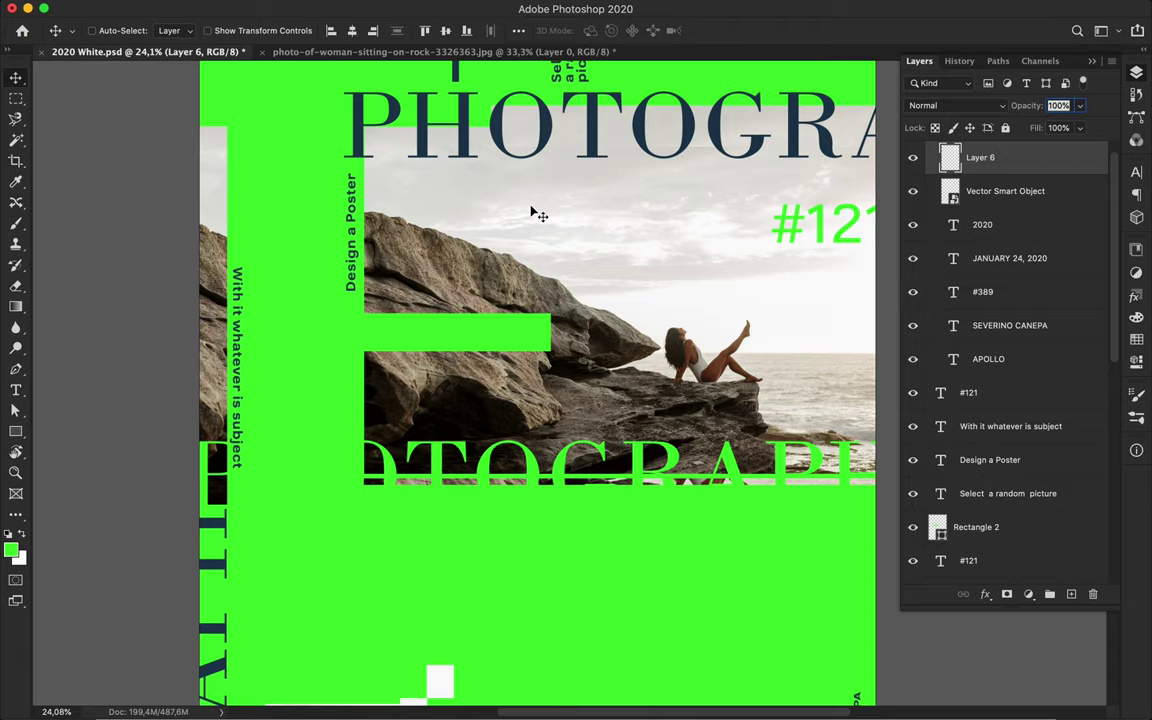
scroll(472, 256, down, 6)
scroll(483, 268, up, 4)
scroll(483, 270, down, 3)
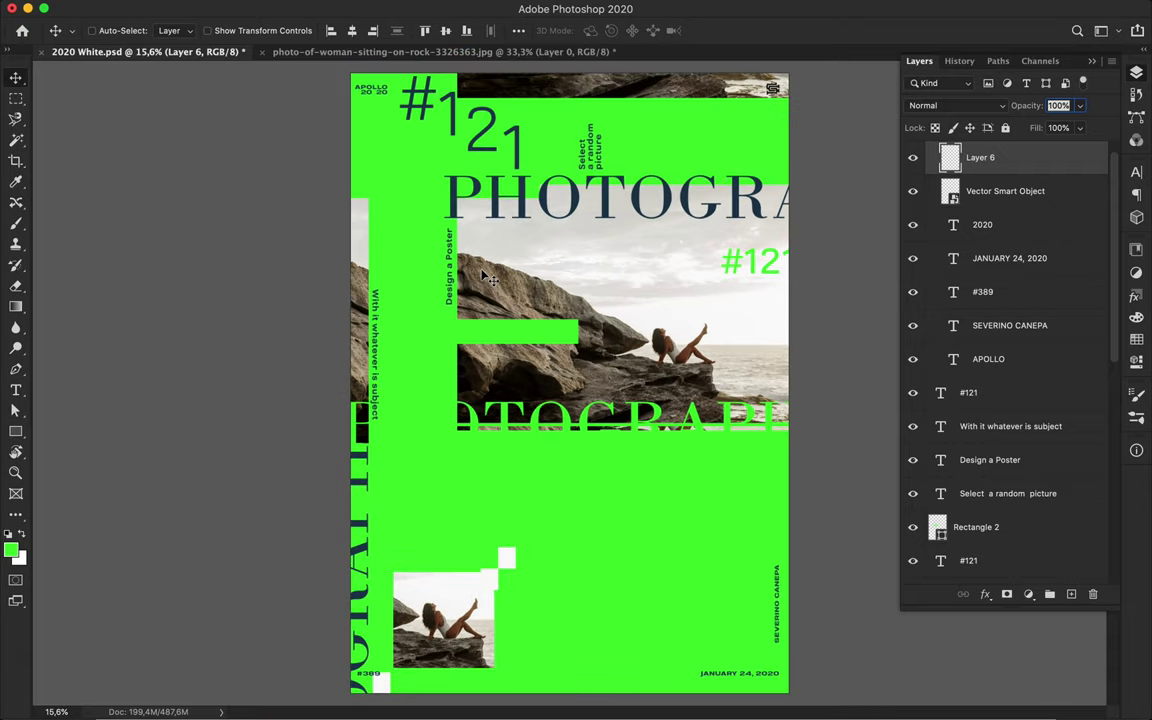
key(f)
key(f)
key(super+0)
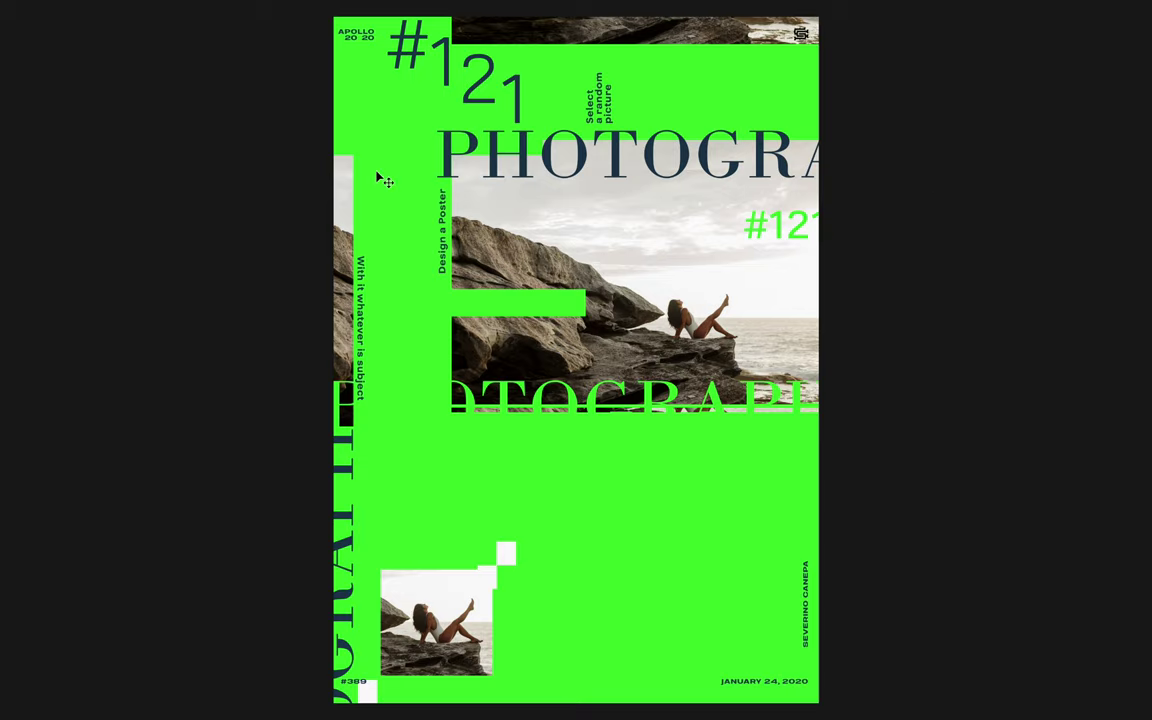
Draw an unfilled vertical line with a dark blue stroke between the APOLLO 20 20 text and the "With it whatever is subject" caption.
click(359, 229)
key(f)
key(a)
click(239, 31)
click(147, 62)
click(295, 31)
click(220, 114)
key(v)
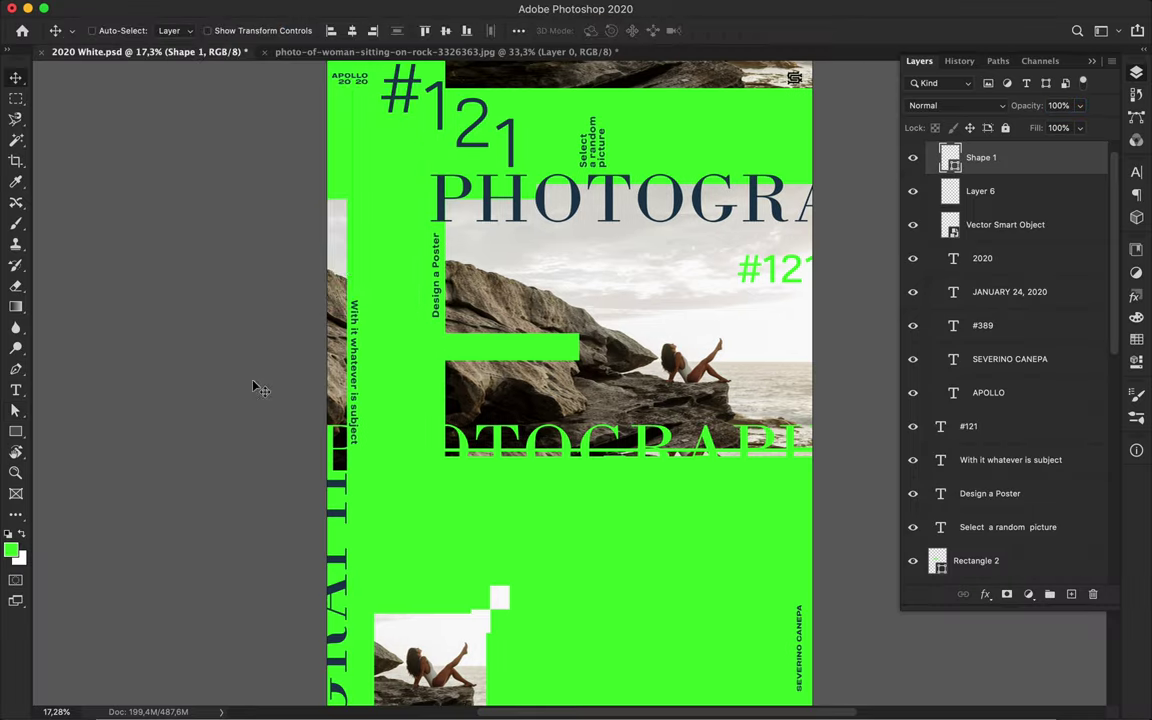
Set the vertical line's stroke to 3 pt and make it solid.
key(a)
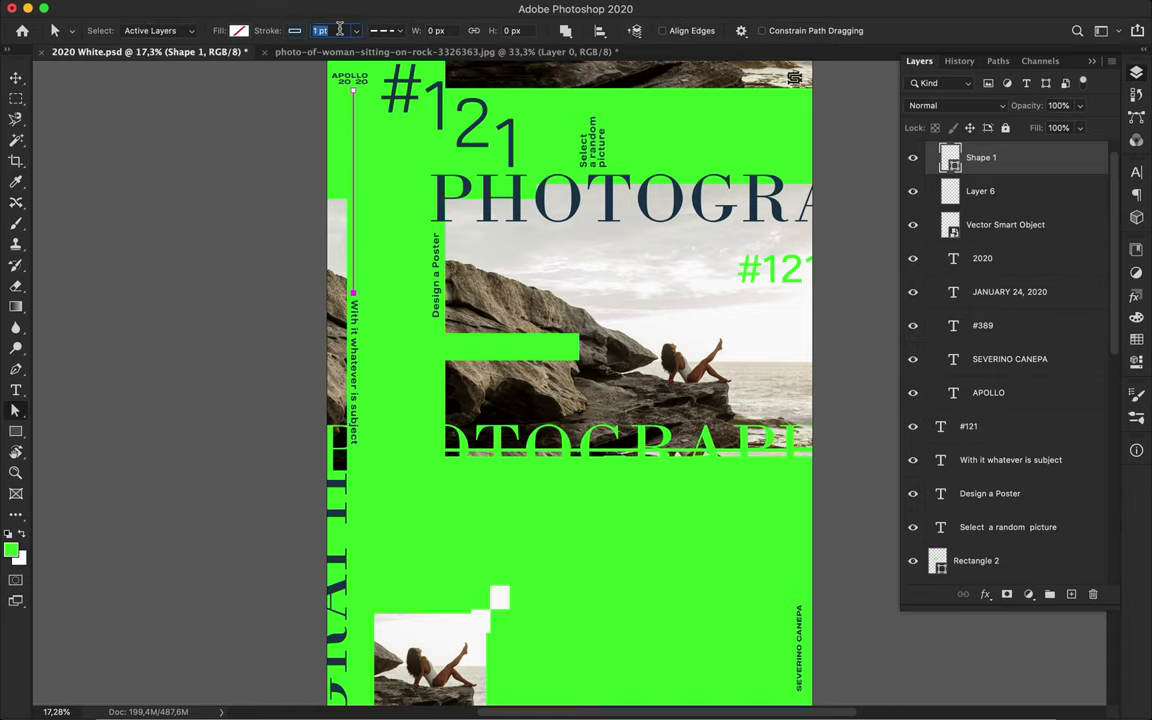
text(3)
click(385, 30)
click(360, 76)
click(388, 293)
Duplicate the vertical line beneath the "Design a Poster" caption and extend it down into the small photo.
key(v)
click(357, 259)
click(354, 258)
drag(355, 262, 450, 601)
key(super+0)
key(a)
click(492, 519)
key(v)
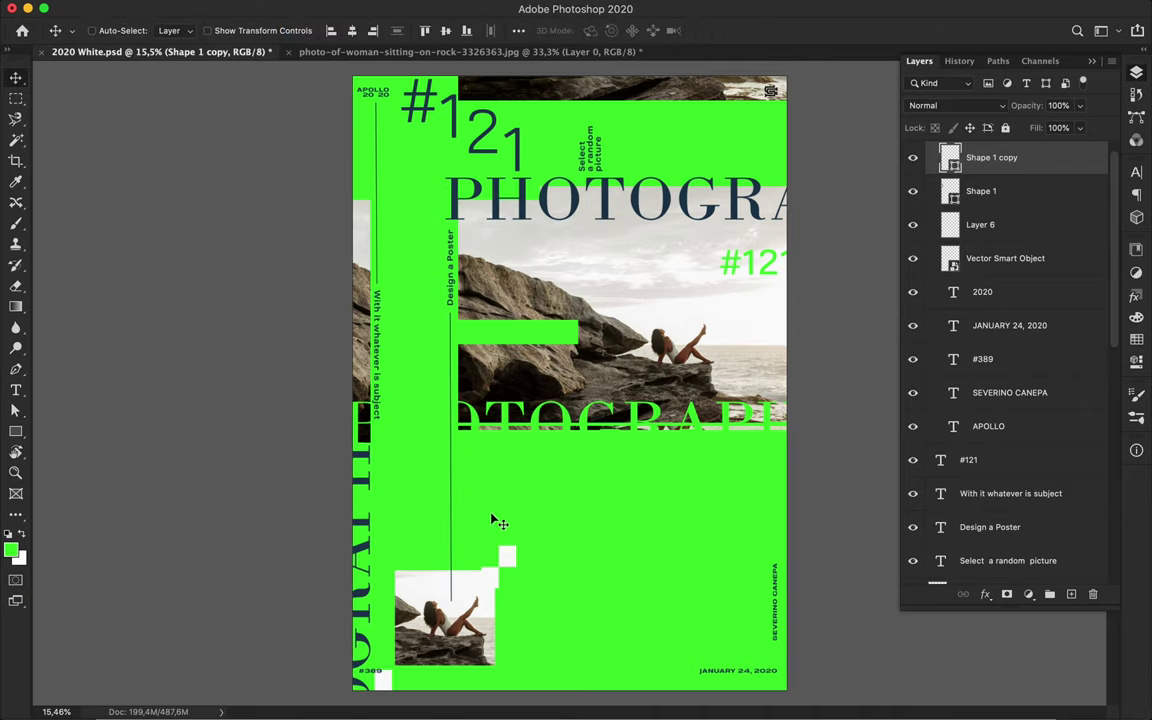
Duplicate the longer vertical line, rotate the copy to horizontal and place it just below the dark PHOTOGRAPH heading.
scroll(492, 519, down, 1)
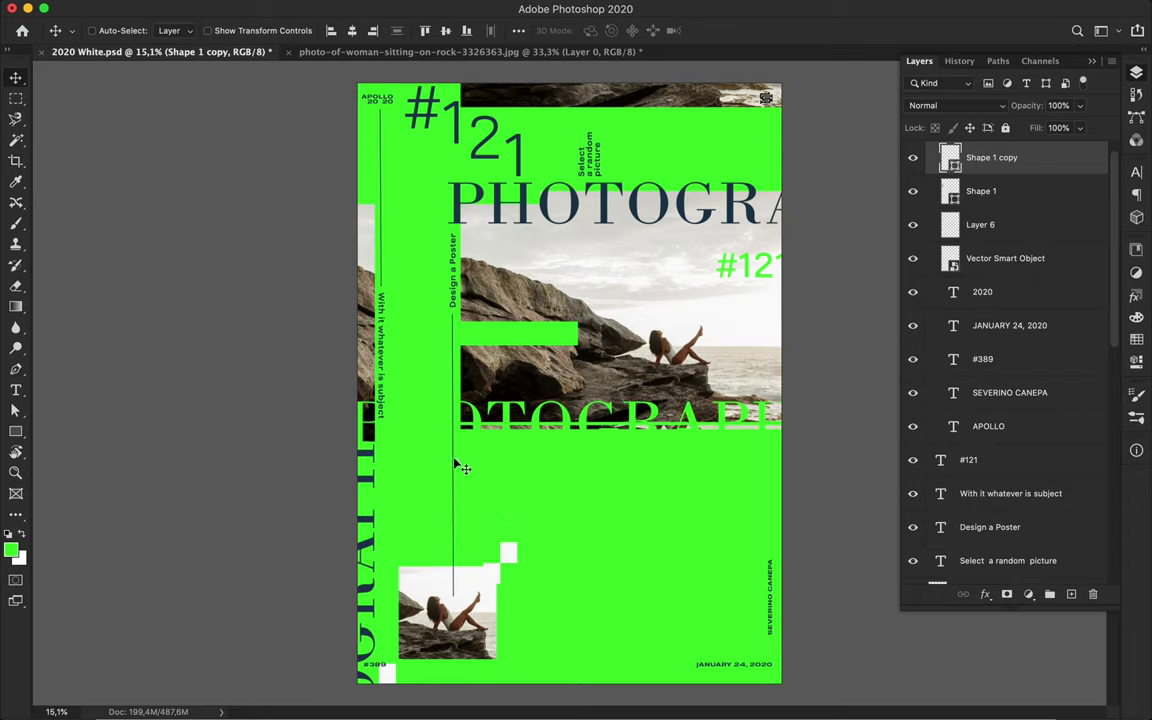
alt+drag(458, 465, 585, 437)
key(ctrl+t)
shift+drag(577, 261, 707, 426)
key(Return)
Duplicate the horizontal line below the green #121 text and shorten it to start at the # sign.
drag(623, 425, 685, 292)
key(a)
drag(515, 290, 718, 290)
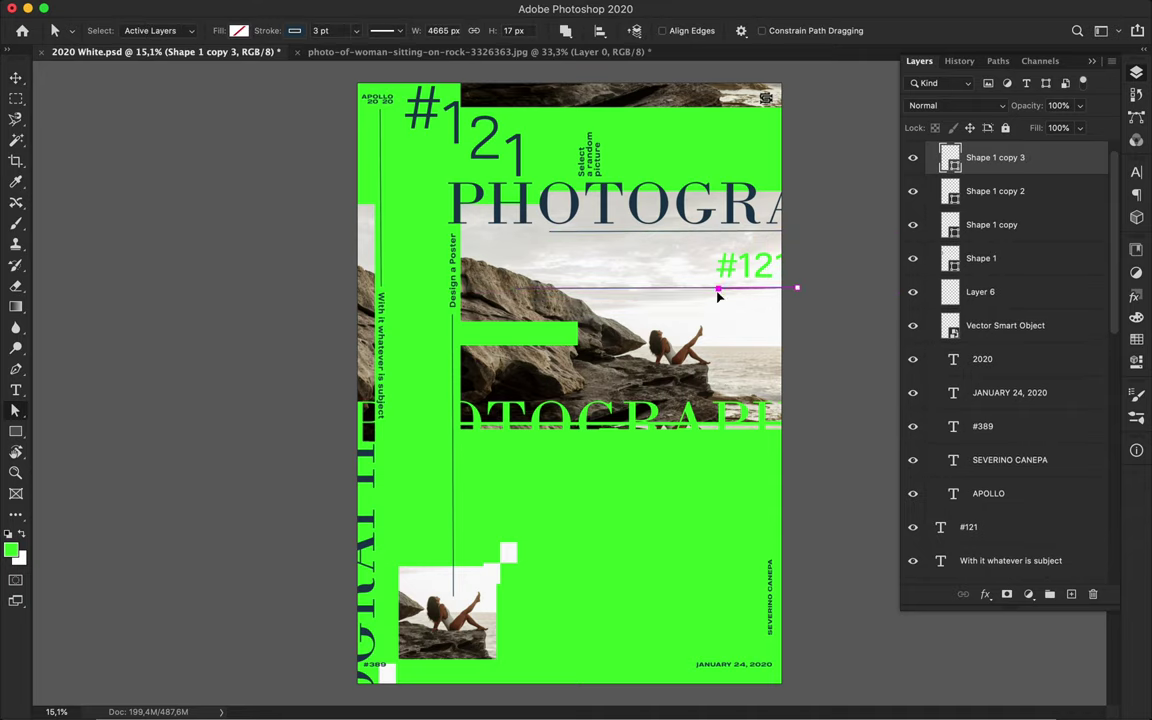